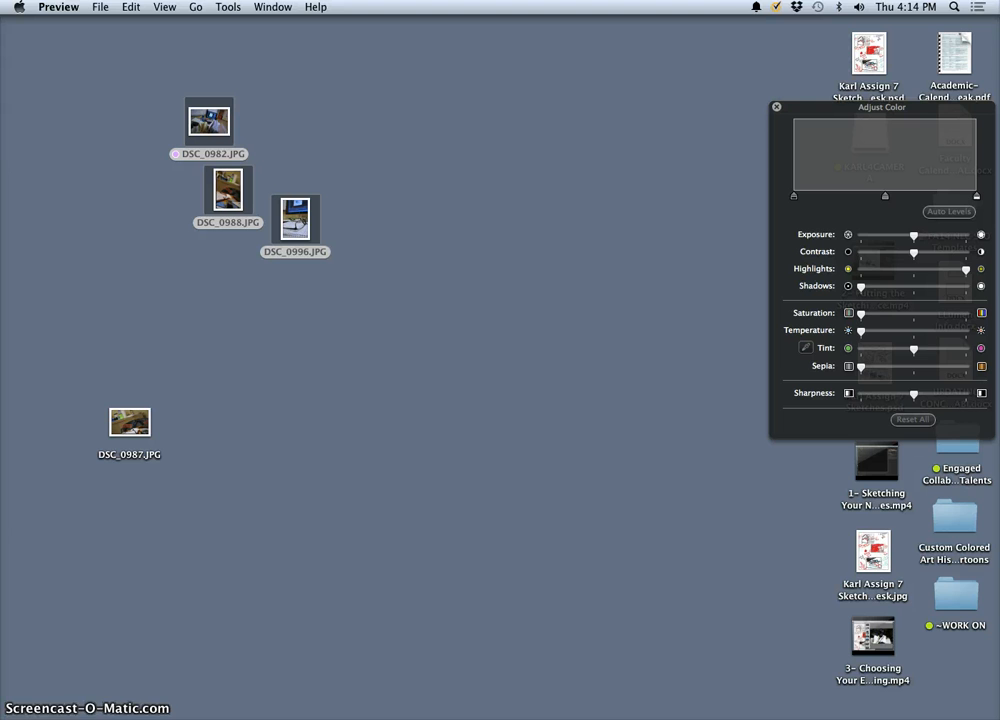
Step: Switch to Preview's image window and display DSC_0982.JPG
mouse_move(760, 714)
left_click(880, 712)
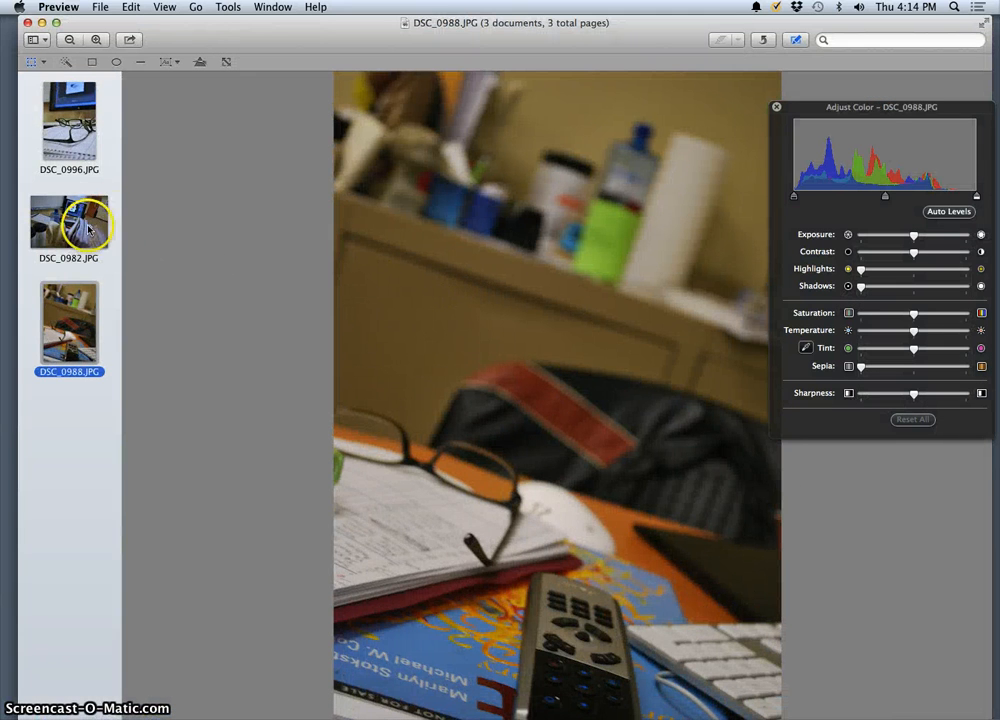
left_click(86, 235)
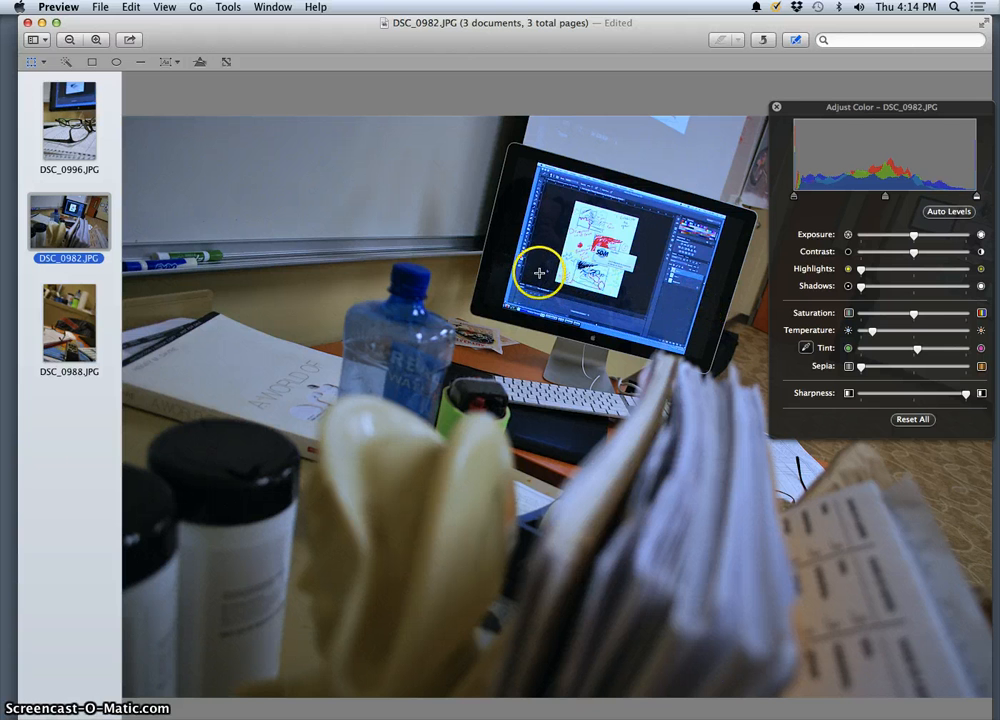
Step: Examine the monitor in DSC_0982.JPG up close, comparing neutral sharpness with maximum sharpness, which is the setting to keep
key("super+plus")
key("super+plus")
key("super+plus")
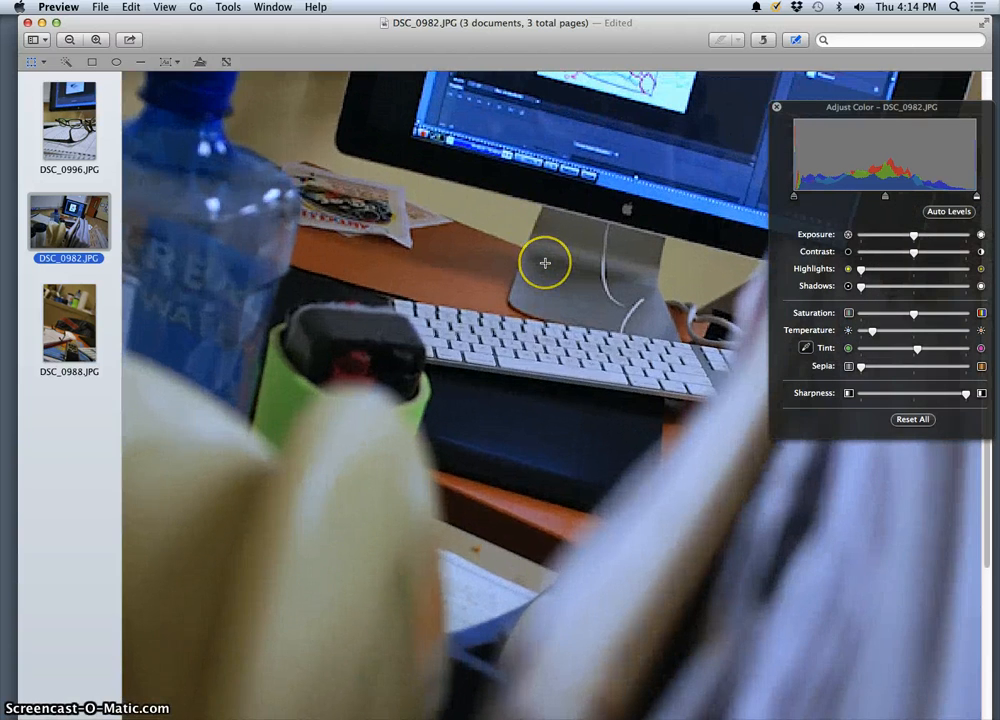
scroll(545, 263, "up", 1)
key("super+plus")
key("super+plus")
key("super+plus")
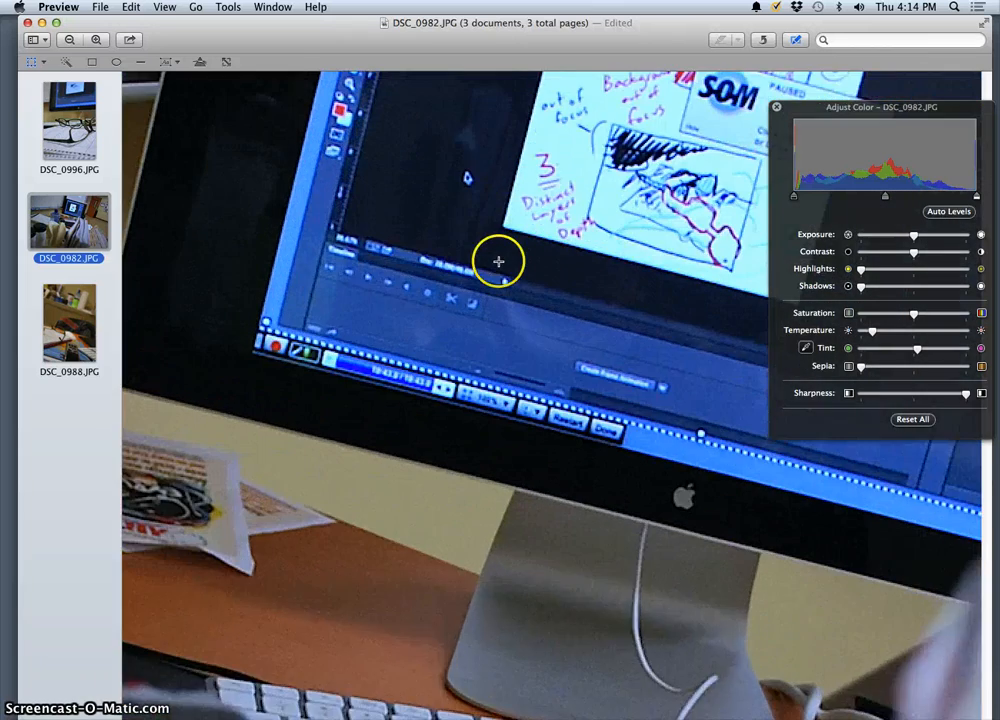
scroll(498, 261, "up", 6)
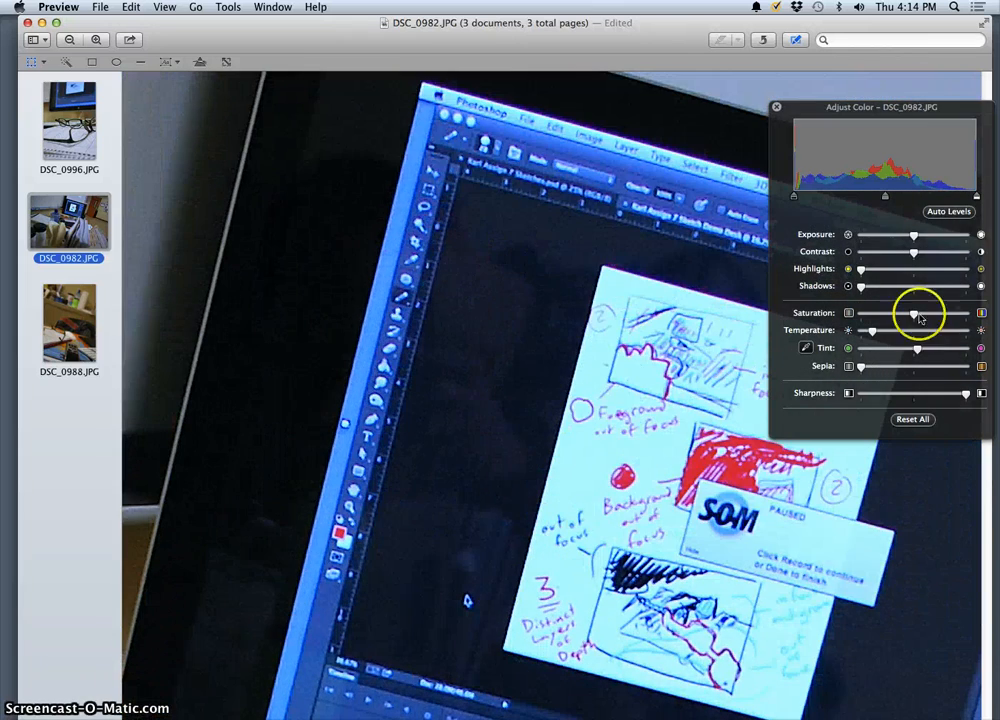
left_click_drag(940, 393, 913, 393)
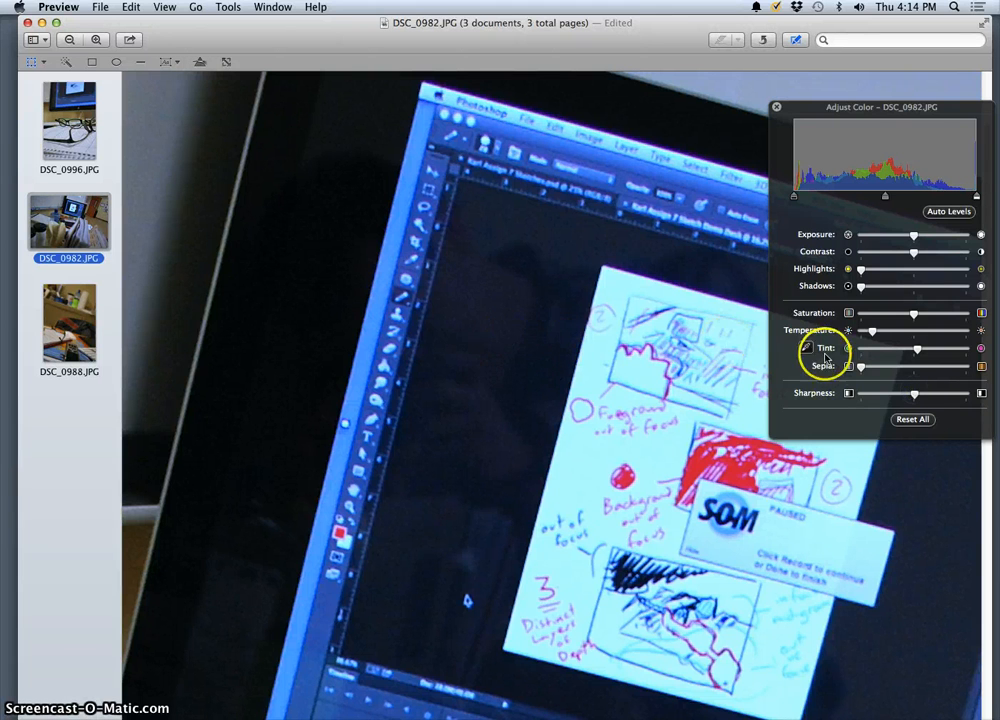
left_click_drag(958, 393, 981, 390)
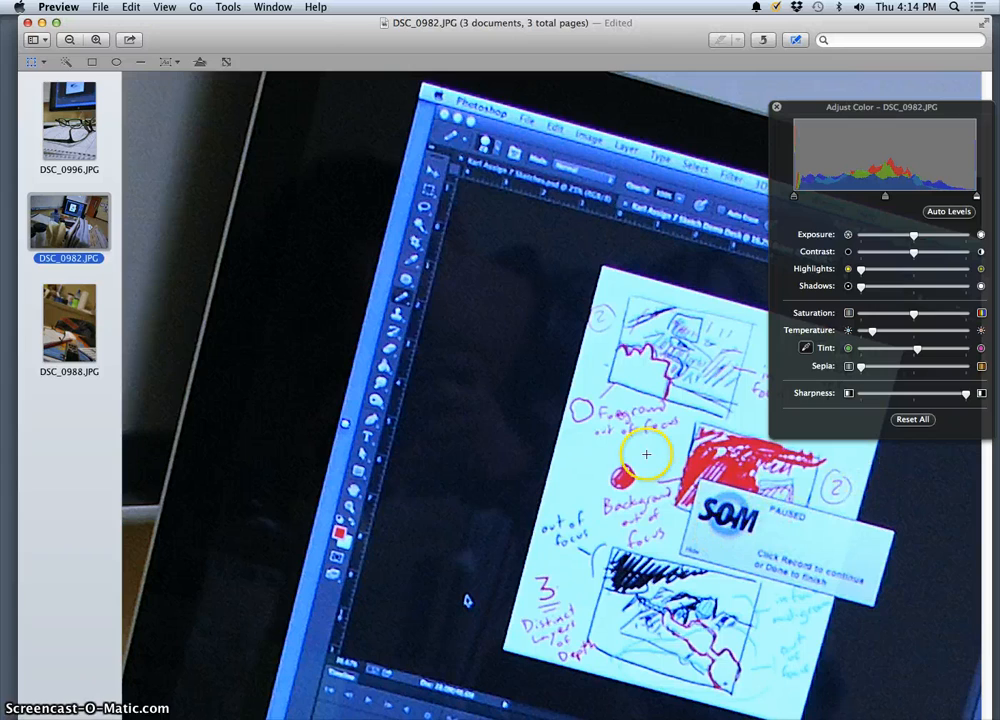
scroll(513, 457, "down", 10)
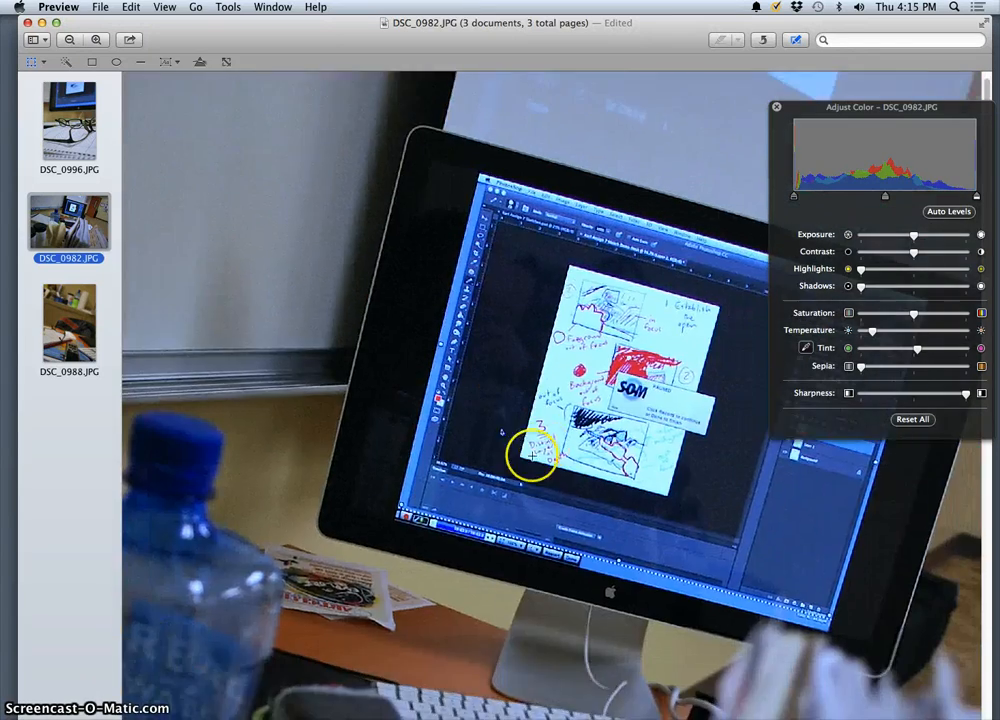
scroll(587, 421, "down", 5)
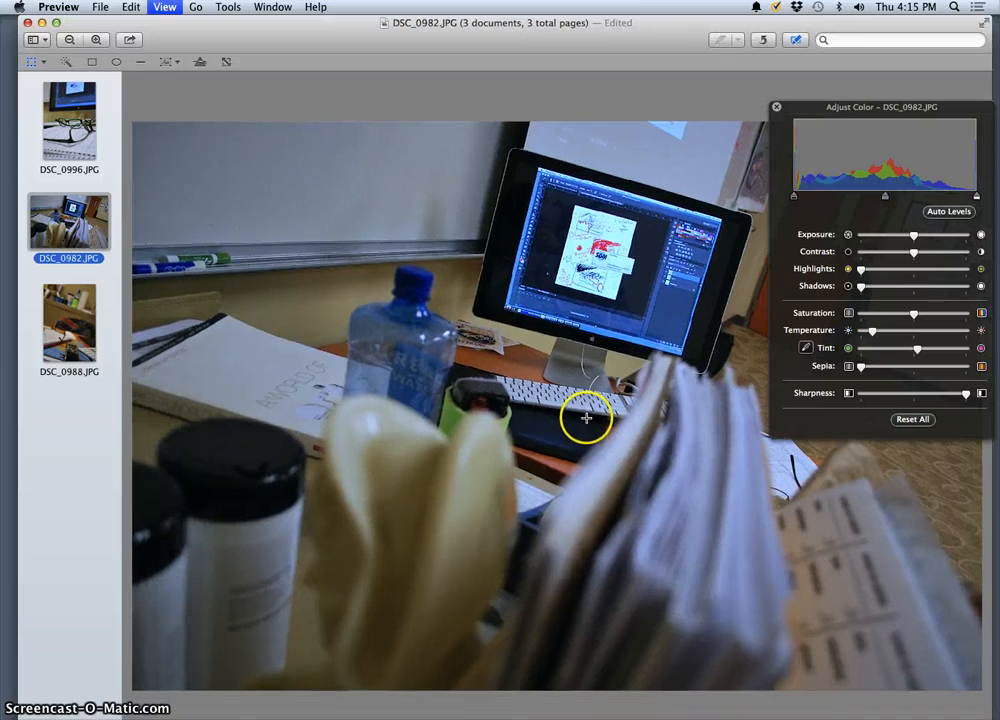
Step: Cool the color temperature of DSC_0988.JPG and raise its sharpness to the maximum
left_click(74, 326)
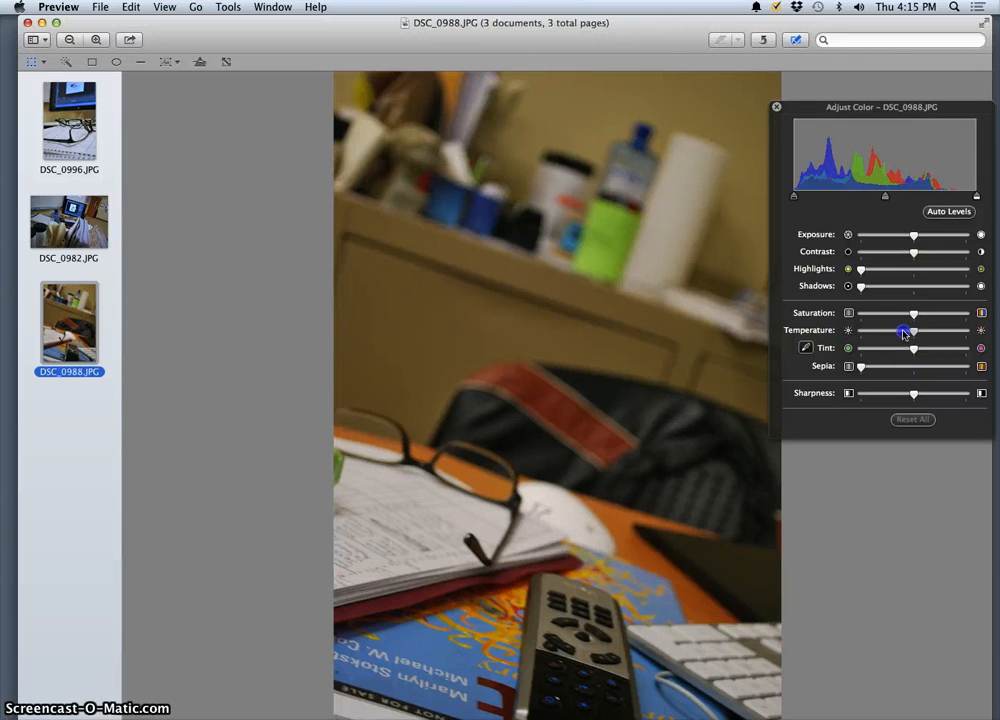
mouse_move(897, 335)
left_mouse_down()
mouse_move(859, 332)
mouse_move(891, 333)
left_mouse_up()
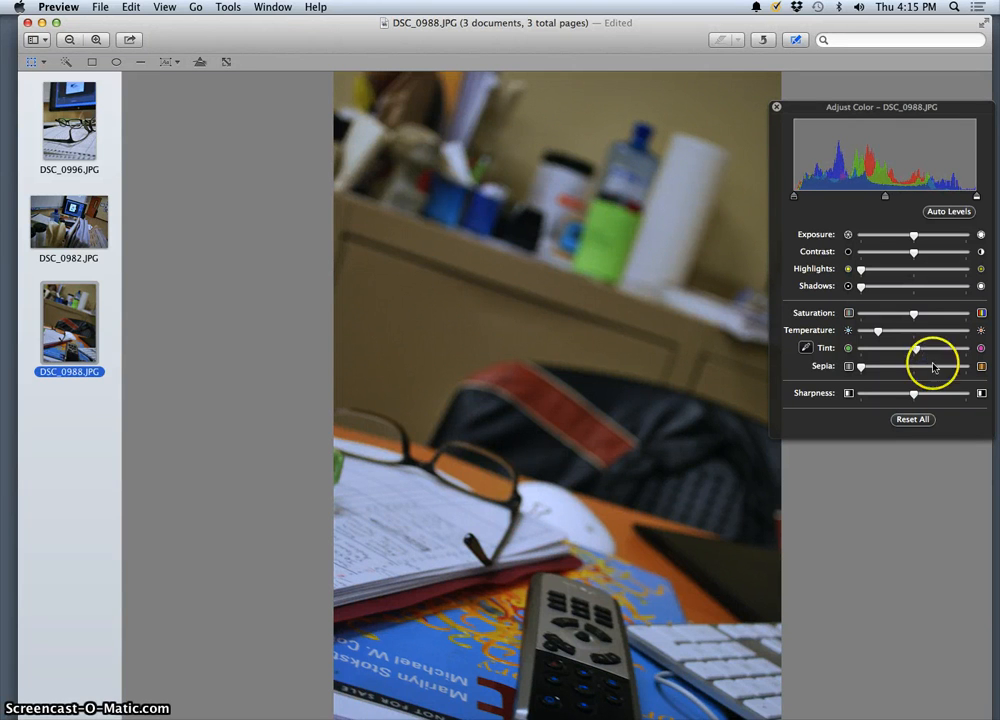
left_click_drag(913, 394, 965, 394)
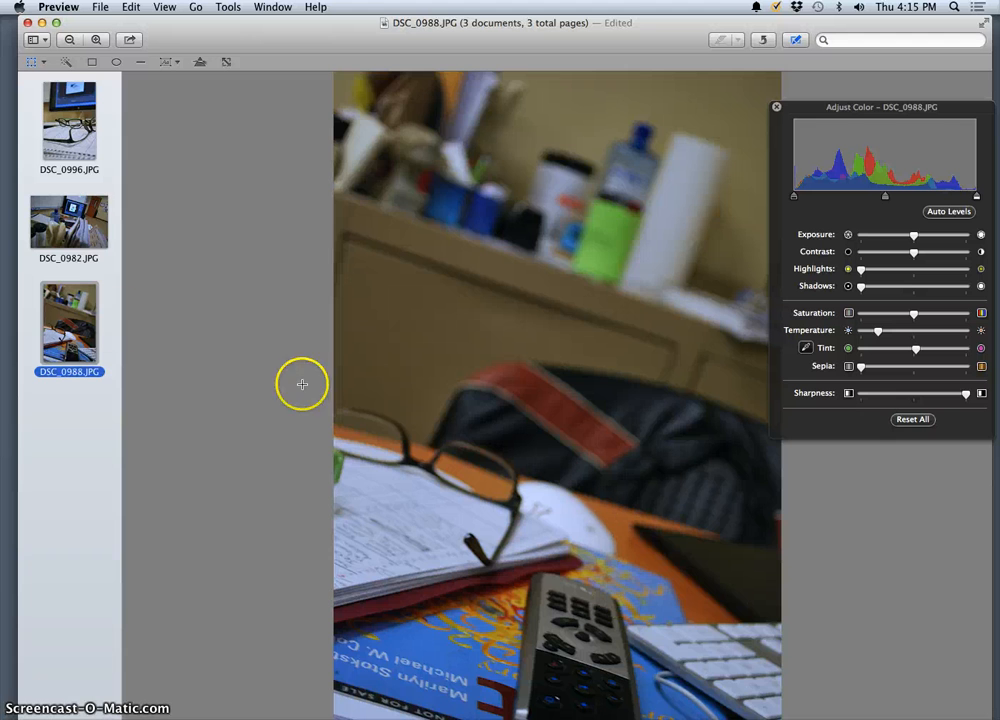
Step: Check the other two photos, and export DSC_0988.JPG to the Desktop as a best-quality JPEG named Depth Shot 2
left_click(90, 230)
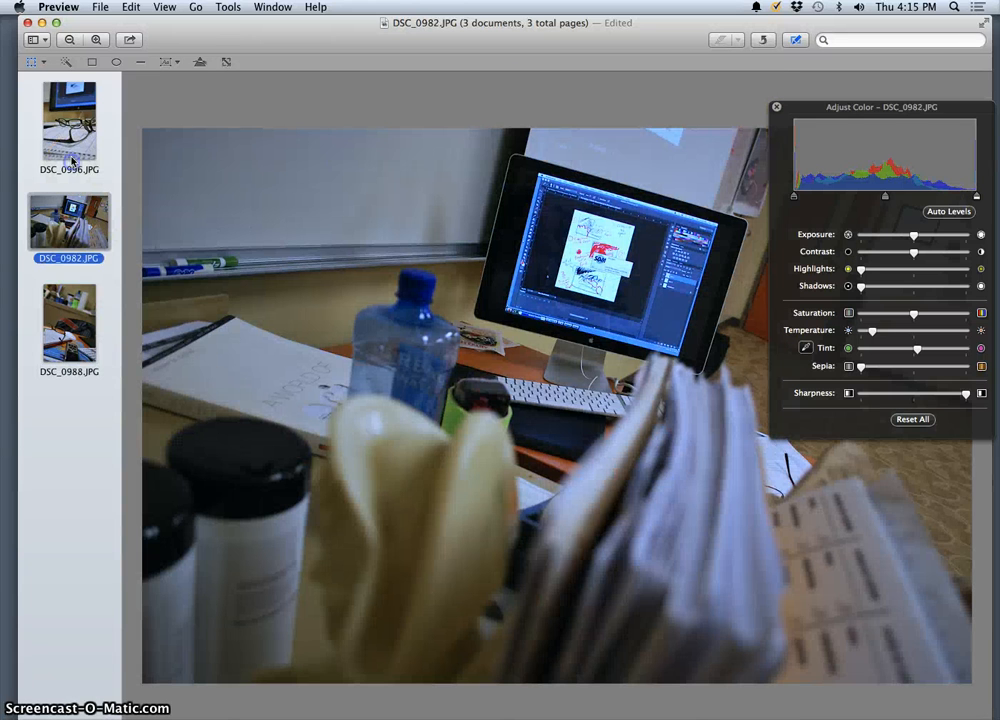
left_click(76, 153)
left_click(60, 238)
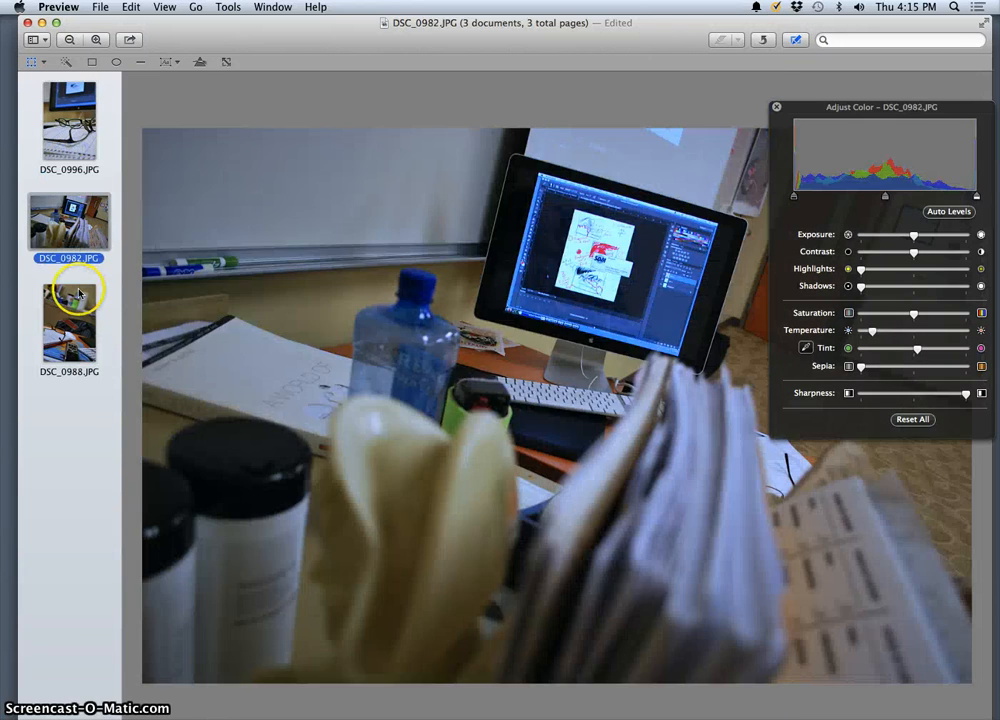
left_click(60, 295)
left_click(100, 8)
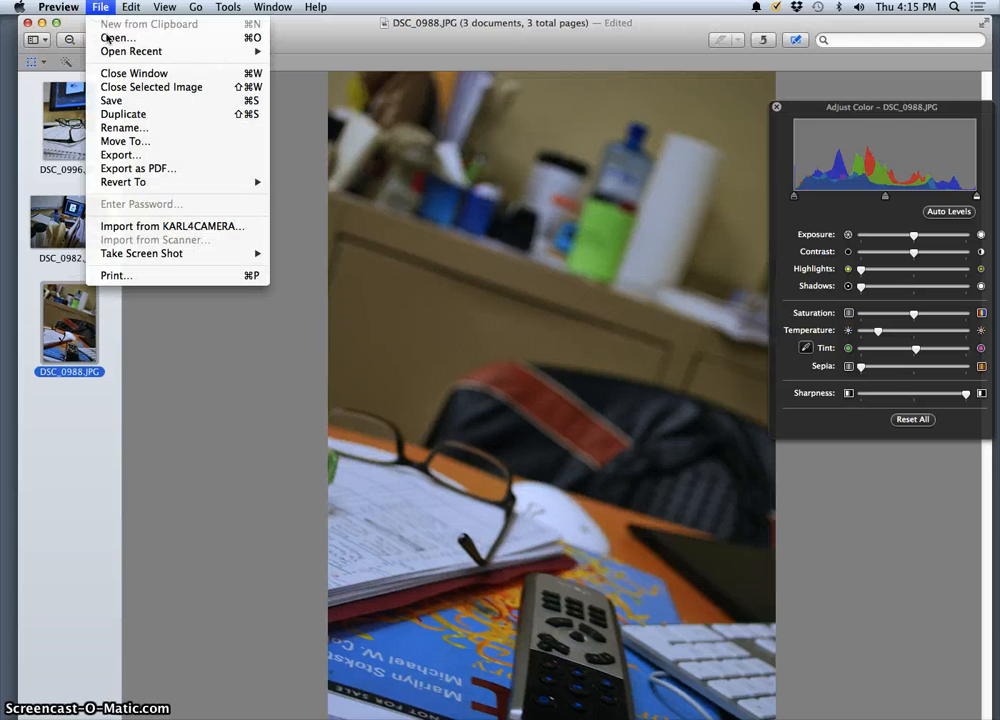
left_click(155, 156)
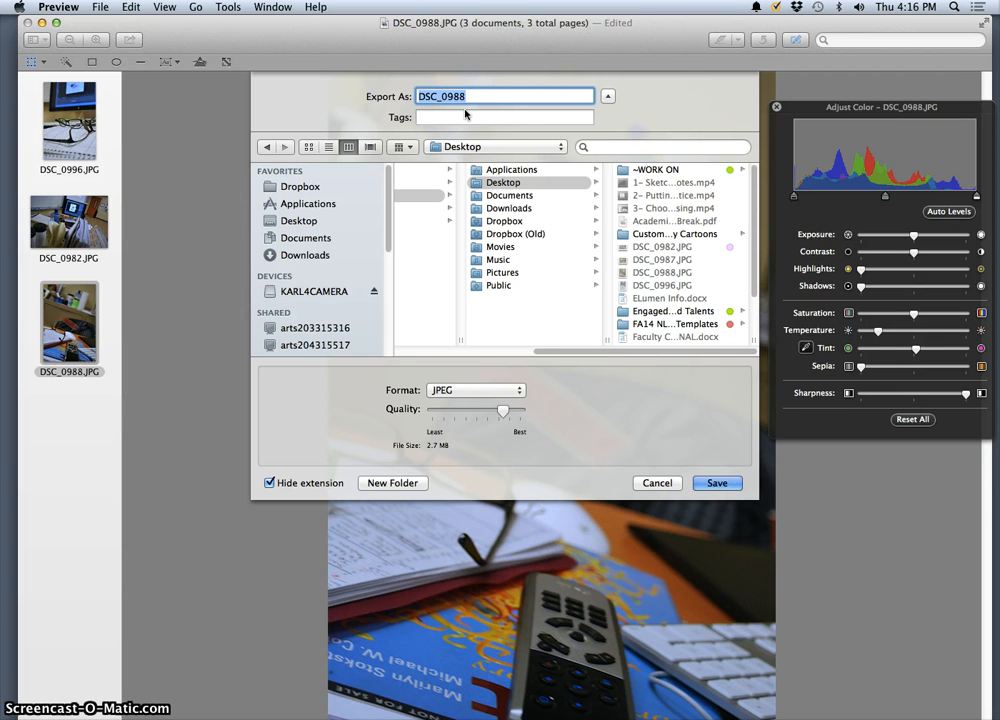
type("Depth Shot 2")
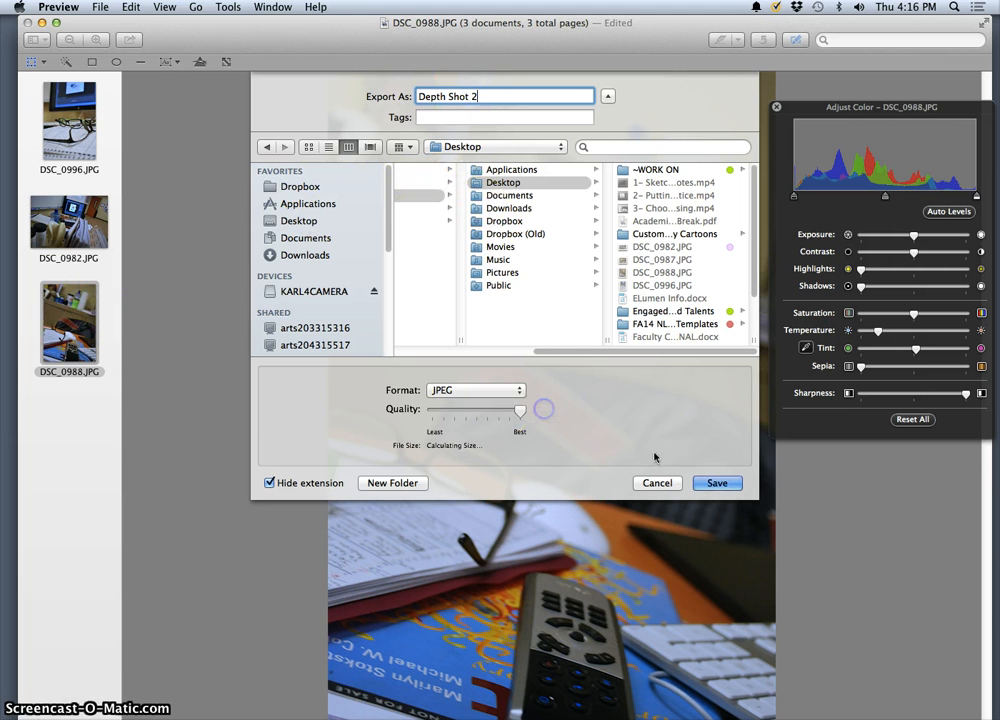
left_click(719, 483)
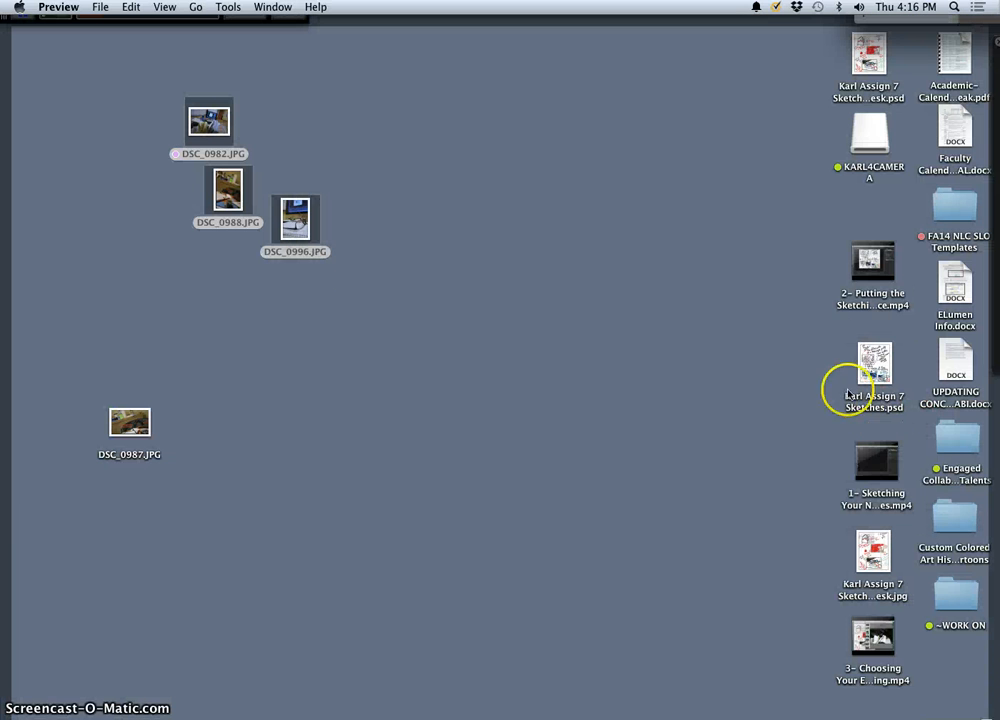
Step: Move the exported Depth Shot 2 file beside the original camera photos on the desktop
left_click_drag(955, 683, 450, 212)
key("F11")
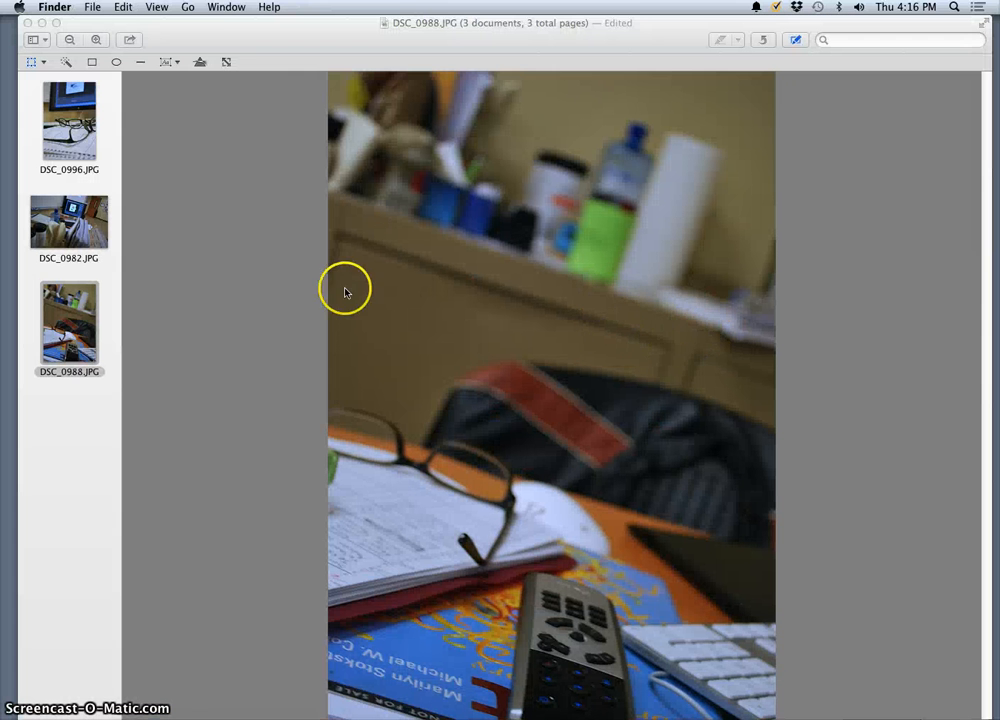
Step: Switch back to Preview and reset all color adjustments on DSC_0988.JPG
left_click(218, 8)
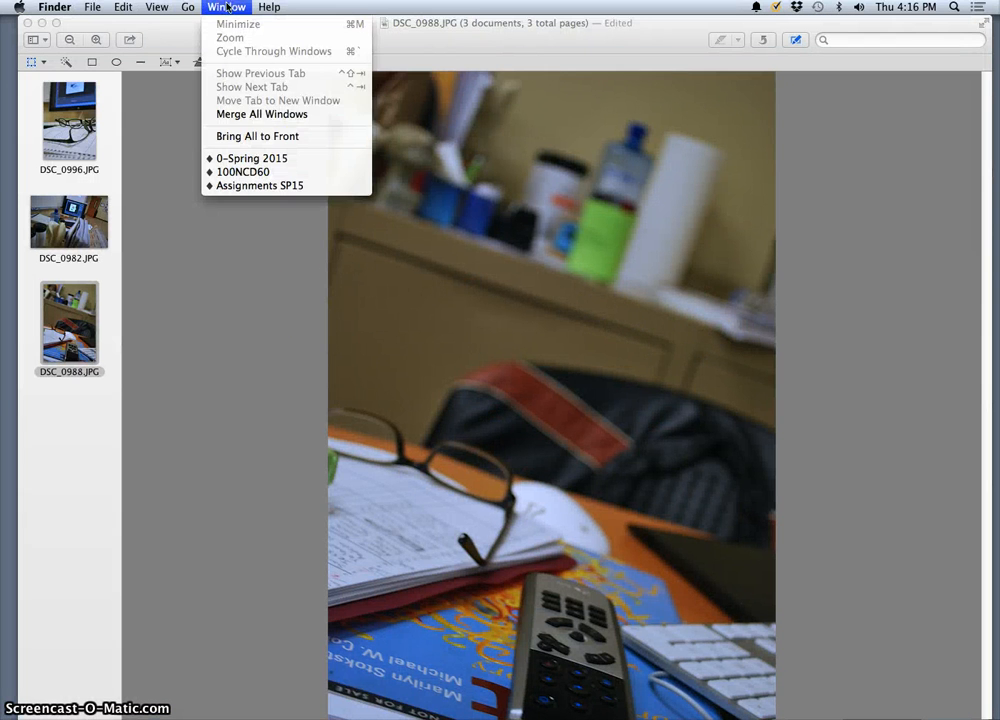
left_click(179, 25)
left_click(222, 8)
left_click(346, 45)
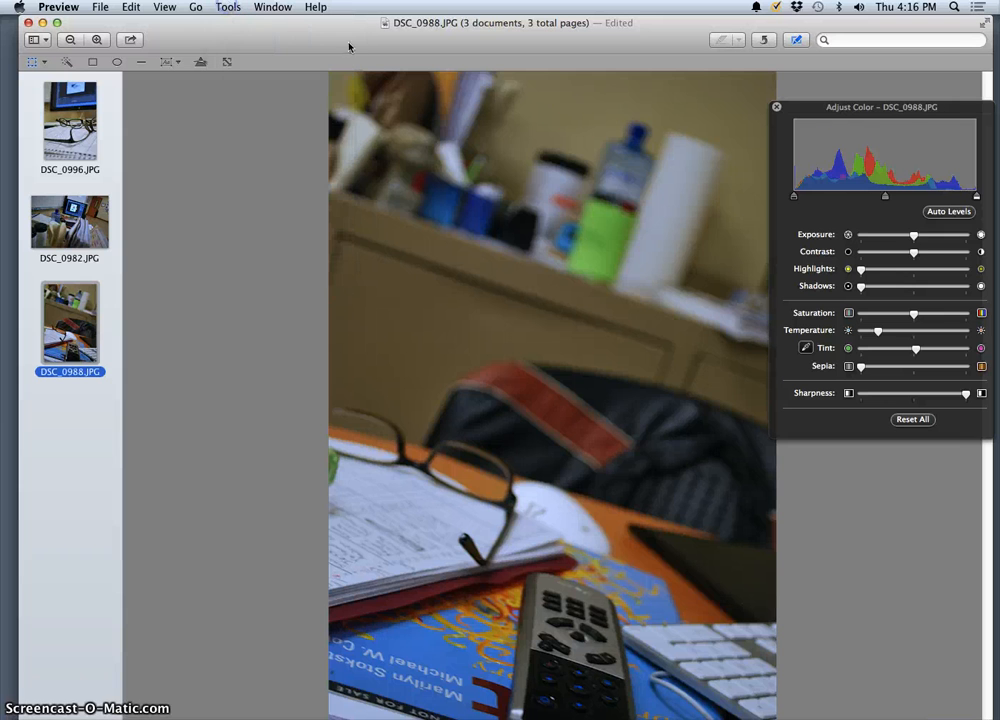
left_click(919, 421)
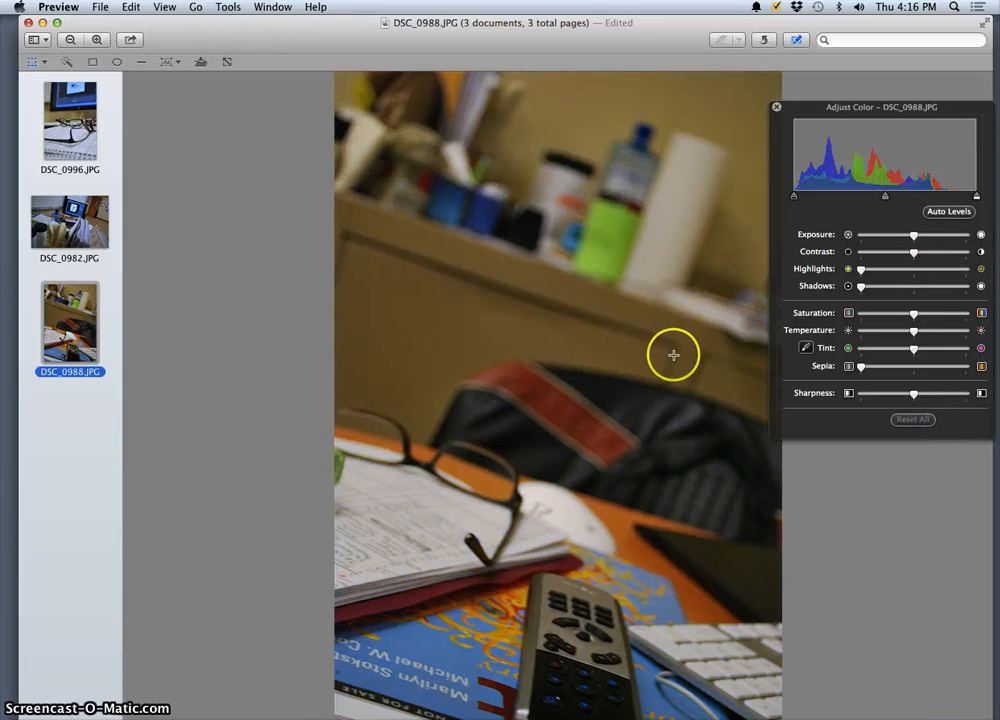
Step: Export DSC_0982.JPG to the Desktop as a best-quality JPEG named Depth Shot 1
left_click(80, 236)
left_click(100, 7)
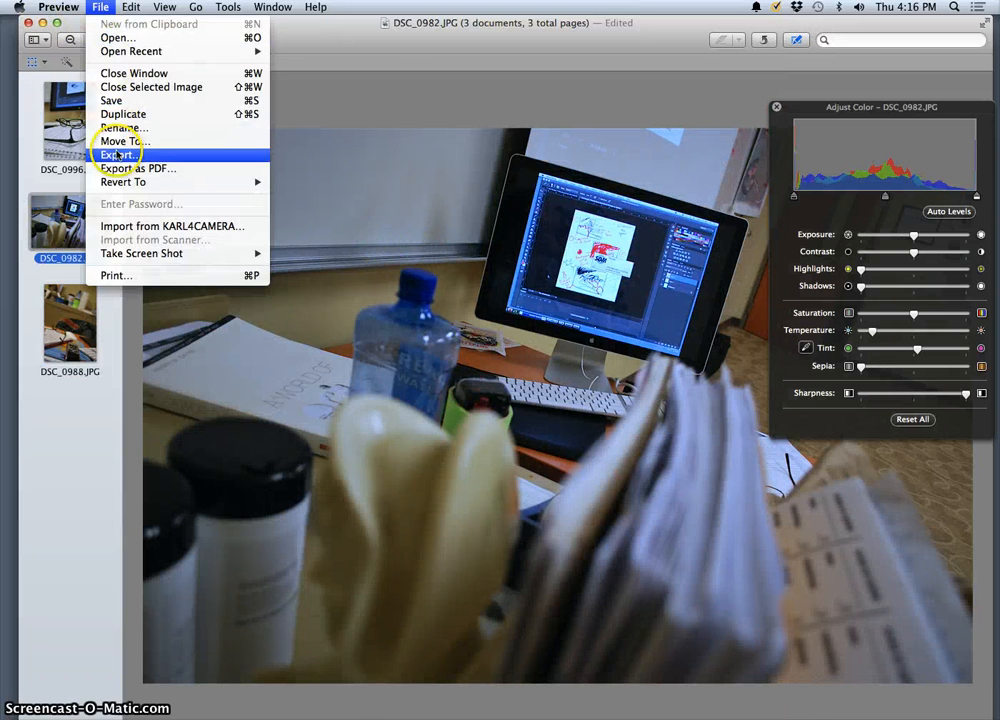
left_click(229, 155)
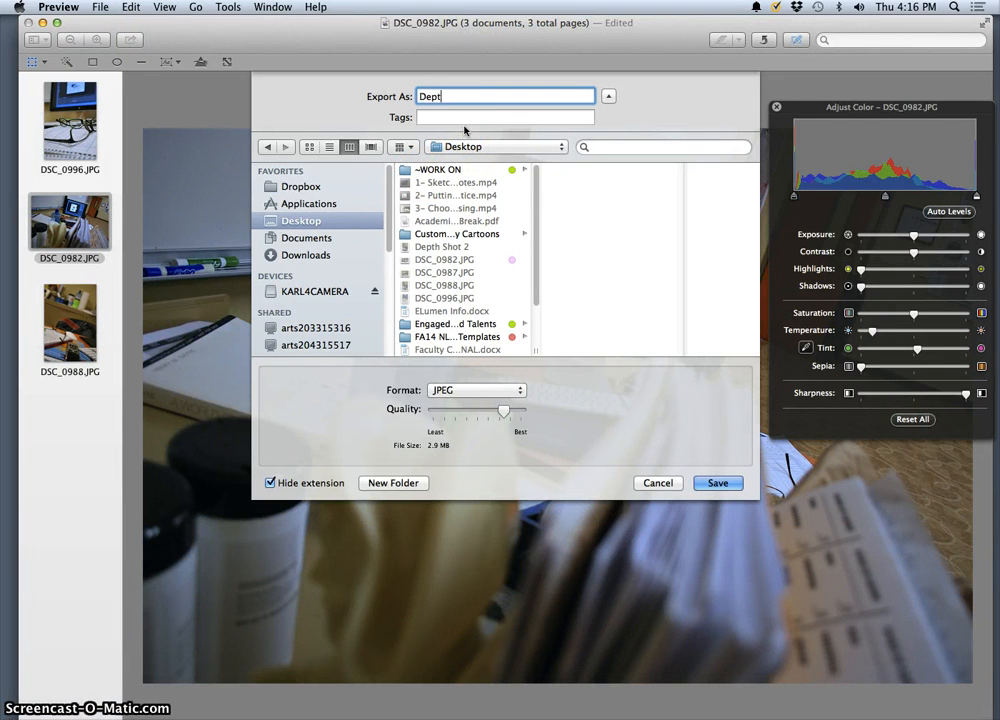
type("Depth Shot 1")
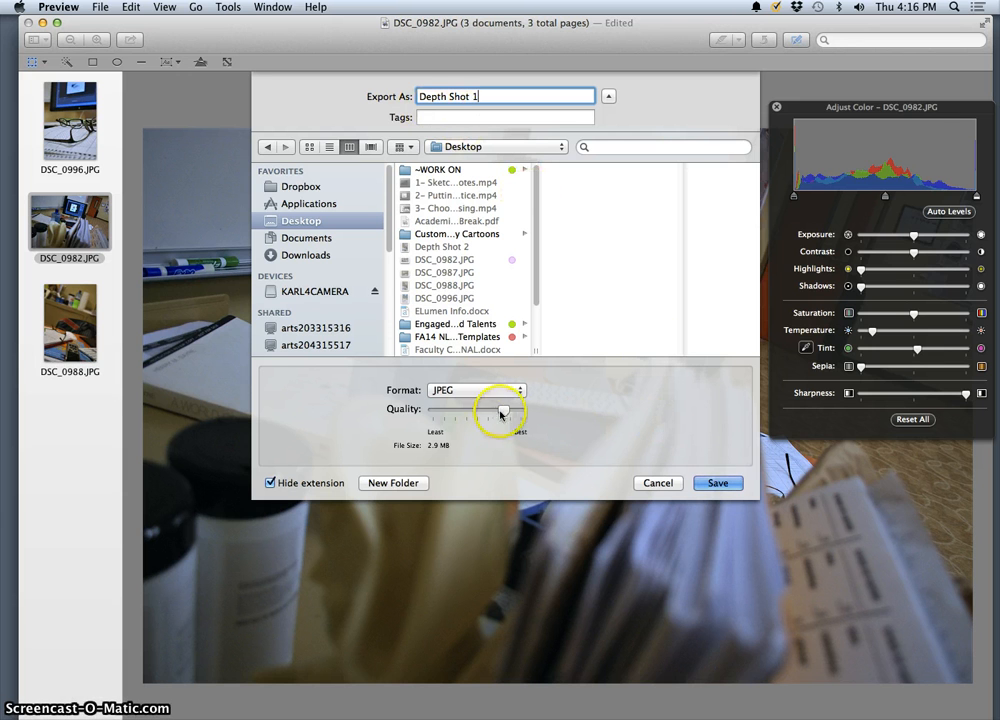
left_click_drag(503, 410, 549, 411)
left_click(702, 484)
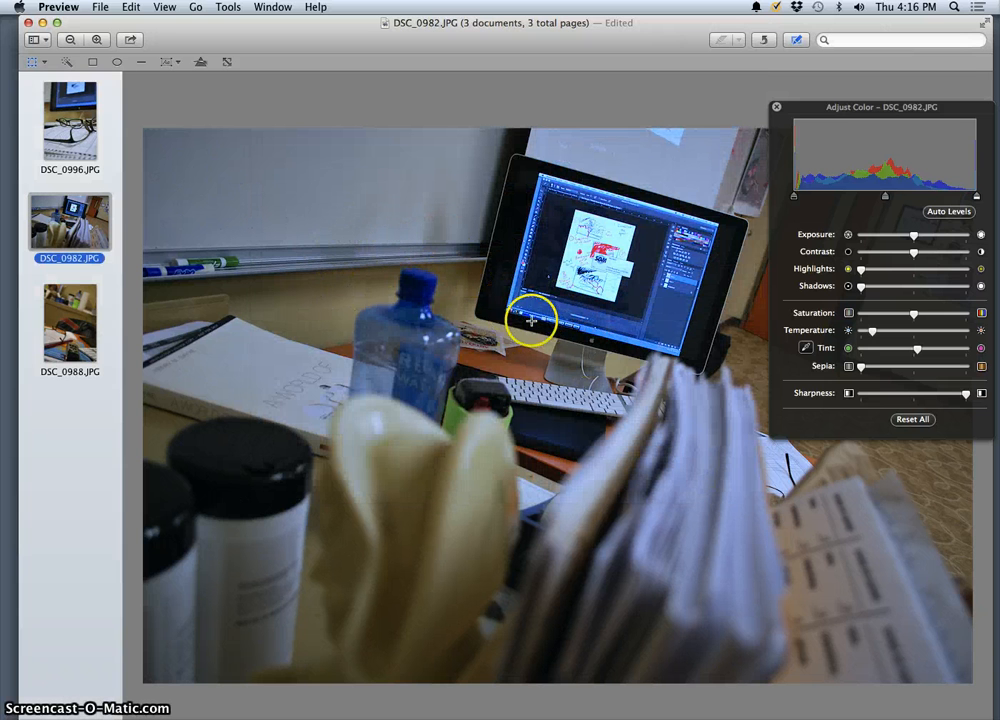
Step: Reset all color adjustments on DSC_0982.JPG and move the exported Depth Shot 1 file below Depth Shot 2 on the desktop
left_click(912, 419)
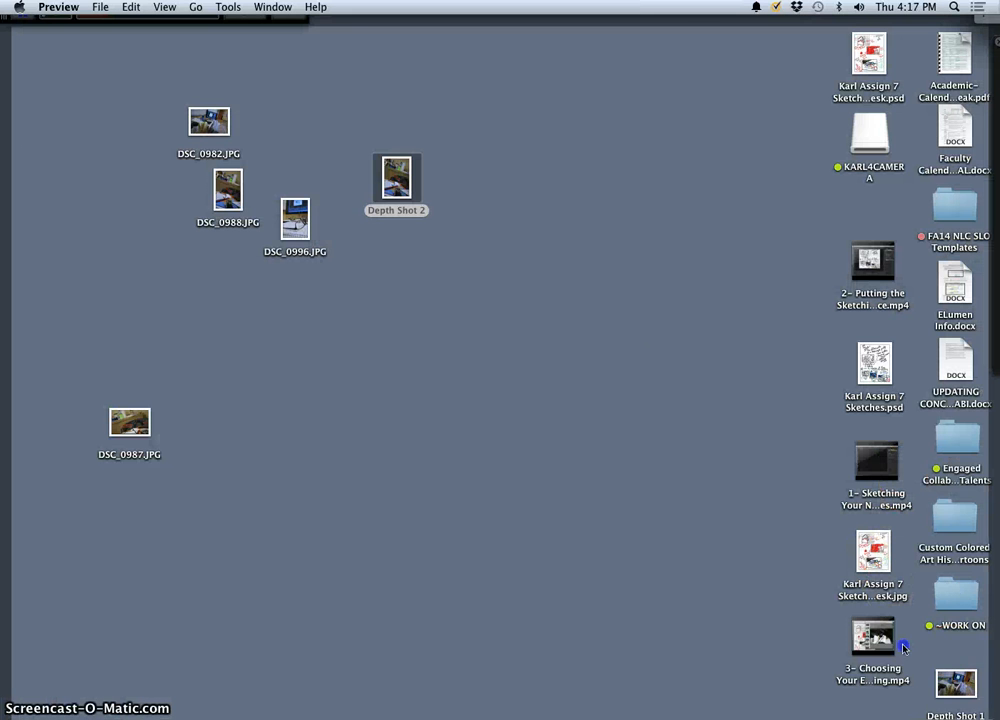
left_click_drag(960, 684, 414, 244)
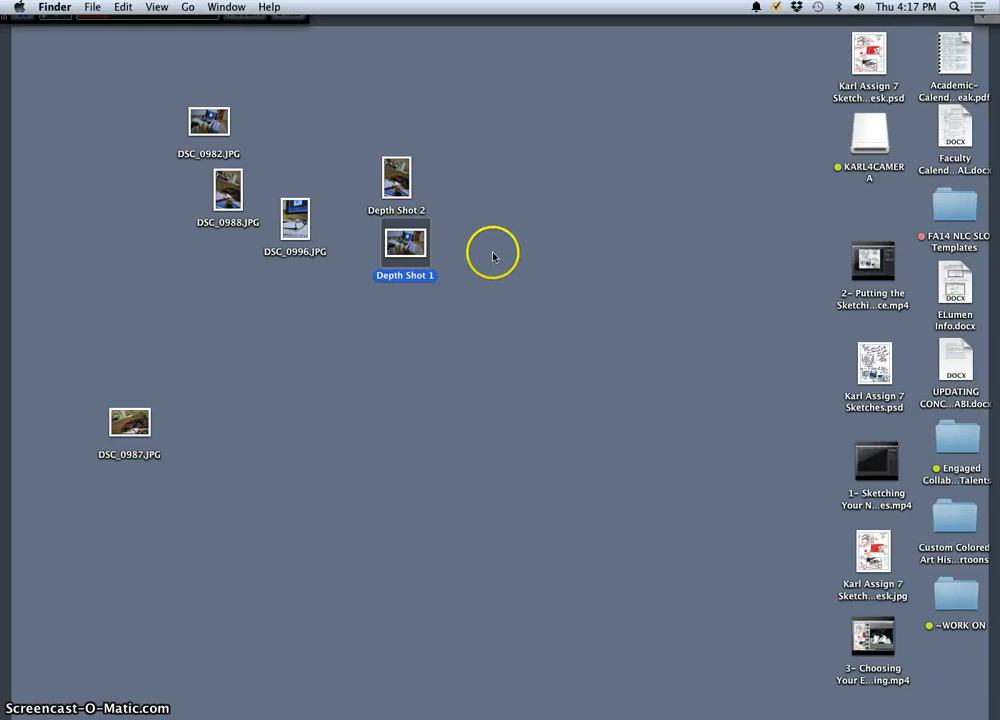
key("F11")
Step: Export DSC_0996.JPG to the Desktop as a best-quality JPEG named Depth Shot 3, and reset all its color adjustments
left_click(72, 137)
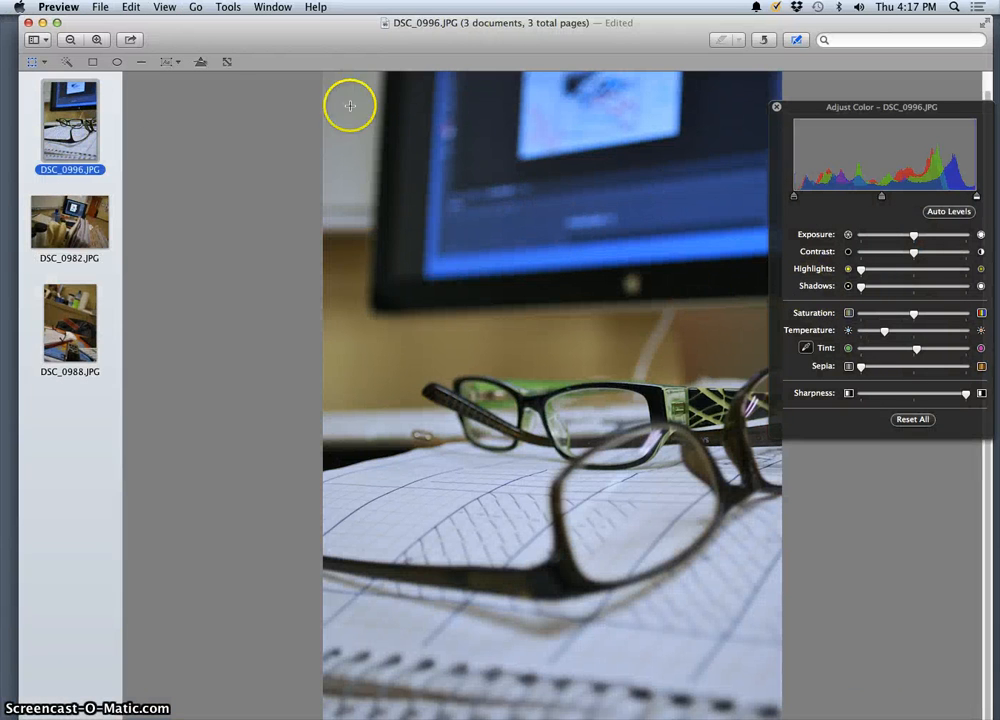
left_click(105, 7)
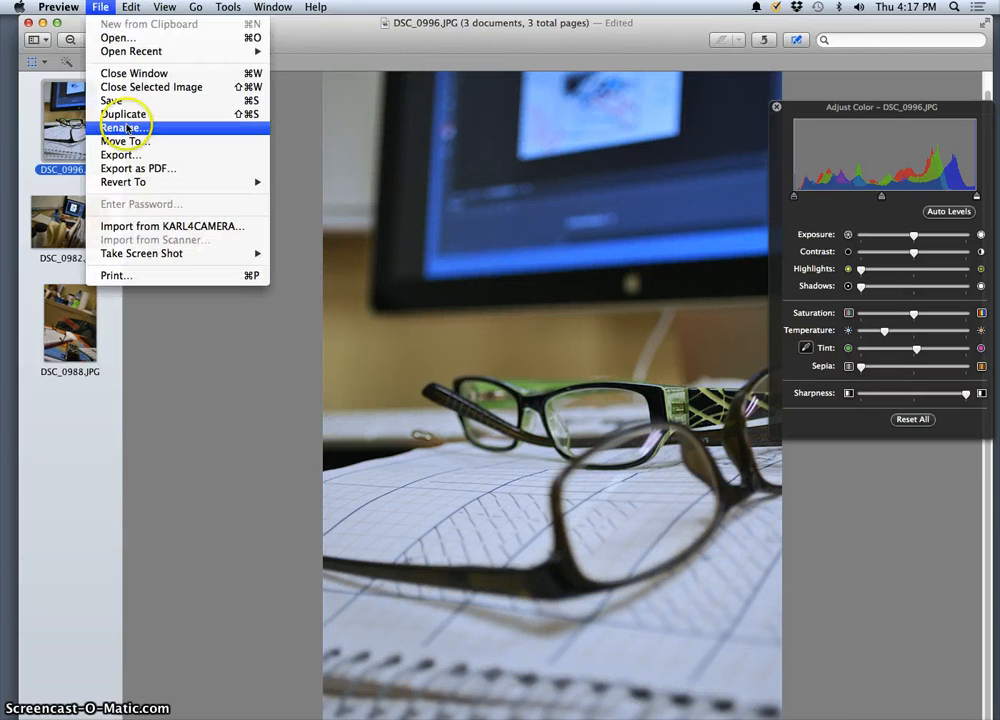
left_click(120, 154)
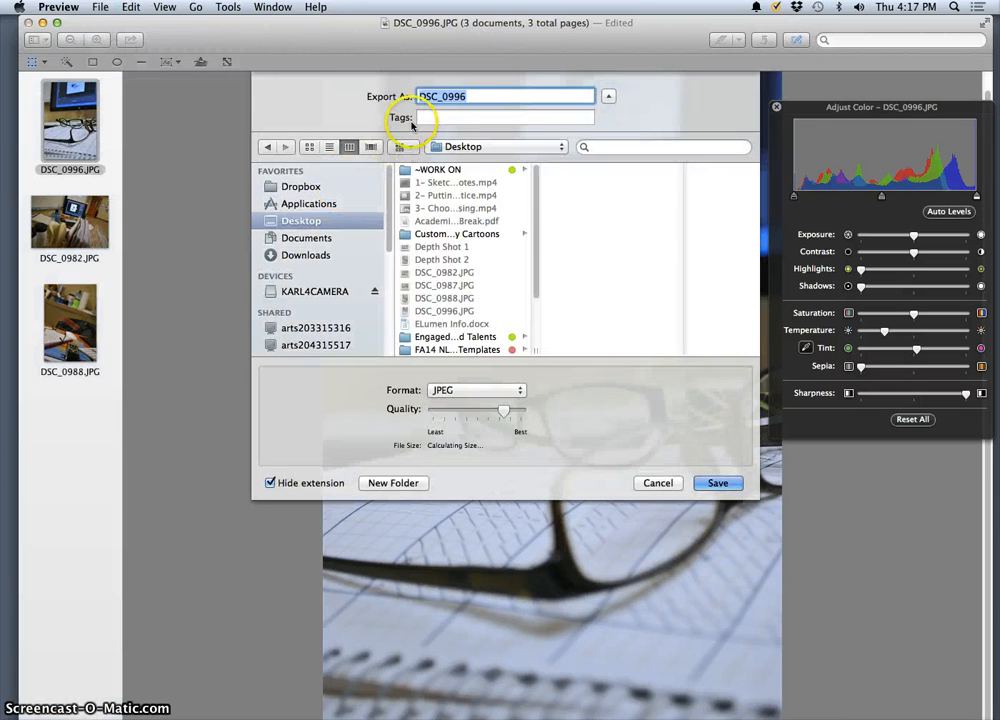
type("Depth Shot 3")
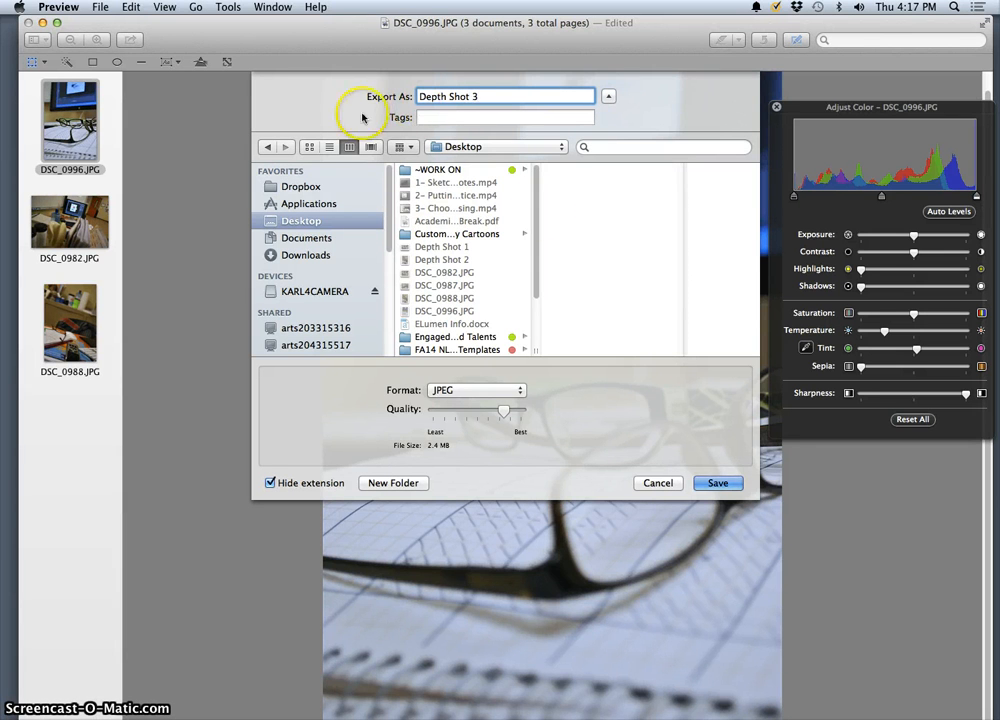
left_click_drag(505, 410, 542, 412)
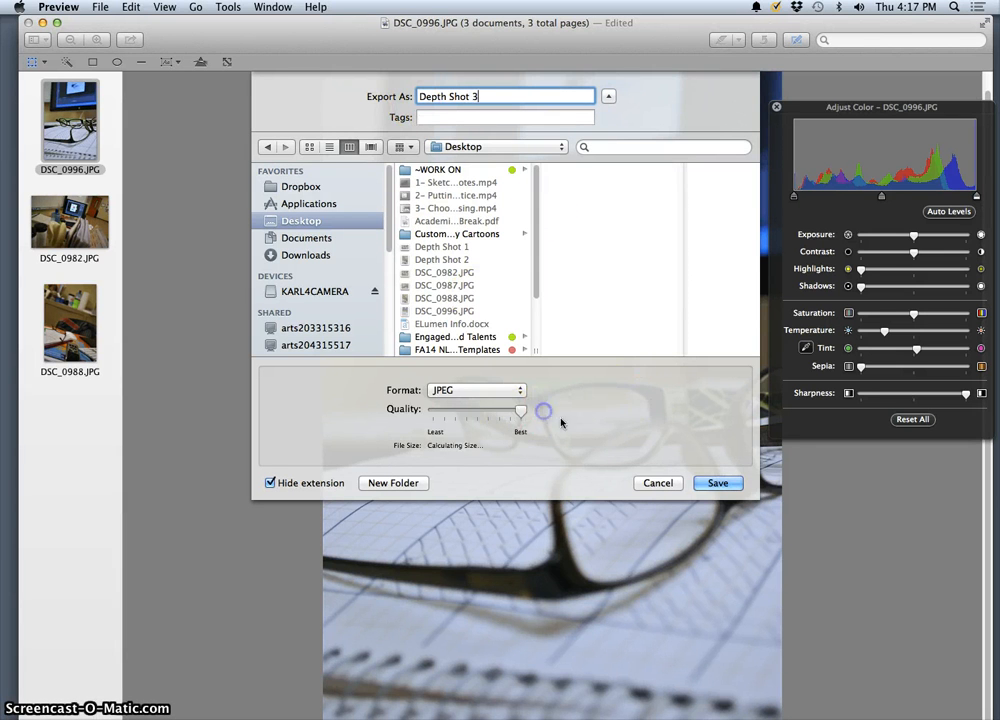
left_click(716, 485)
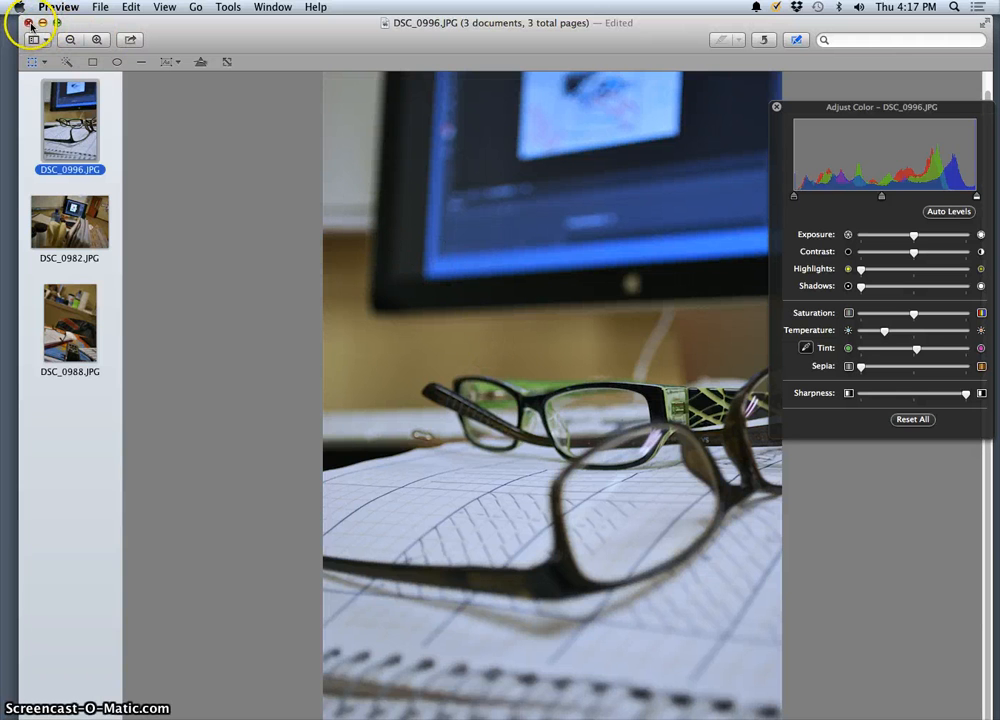
left_click(897, 420)
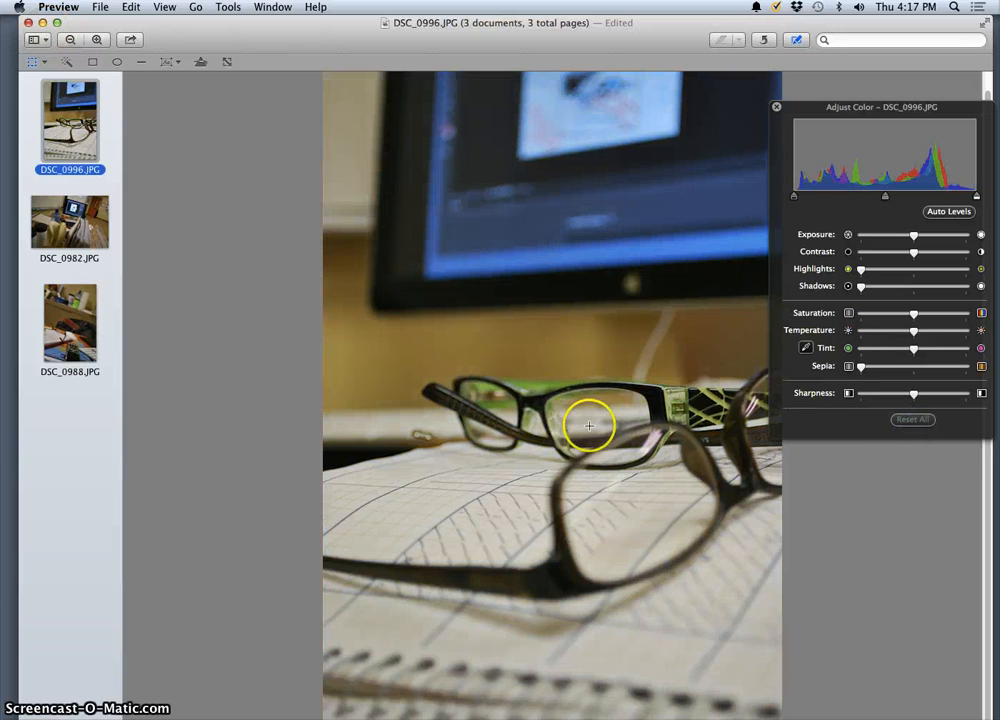
Step: Close the Preview window and move the Depth Shot 3 file above Depth Shot 2 on the desktop
left_click(27, 23)
left_click(284, 163)
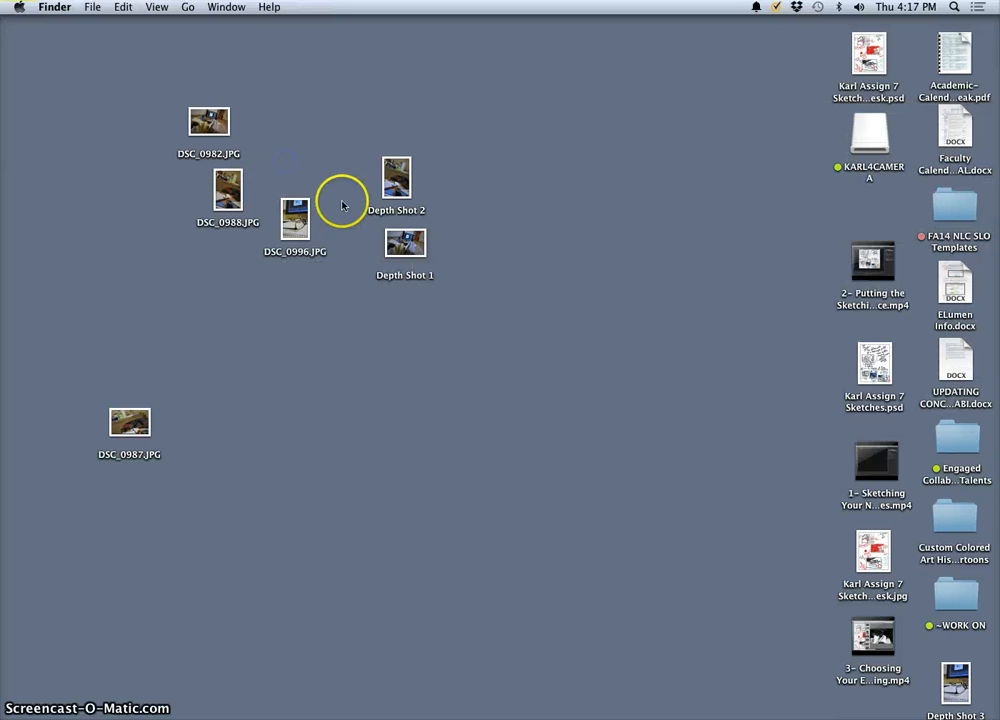
left_click_drag(970, 678, 467, 221)
Step: Open the three selected Depth Shot files together in Photoshop
right_click(397, 121)
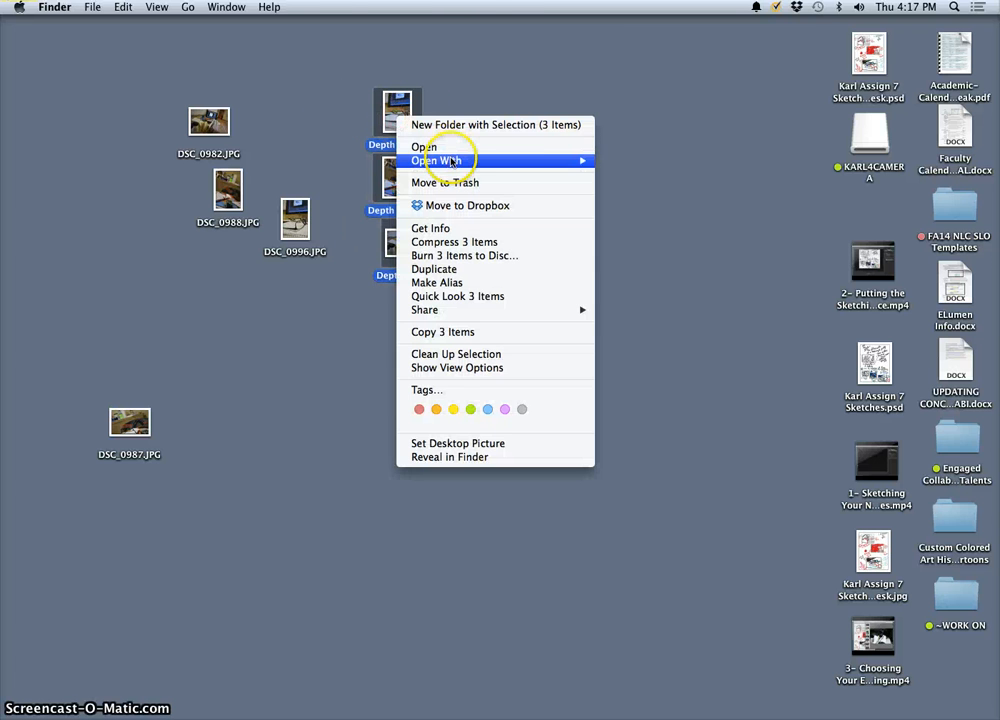
mouse_move(440, 161)
left_click(673, 231)
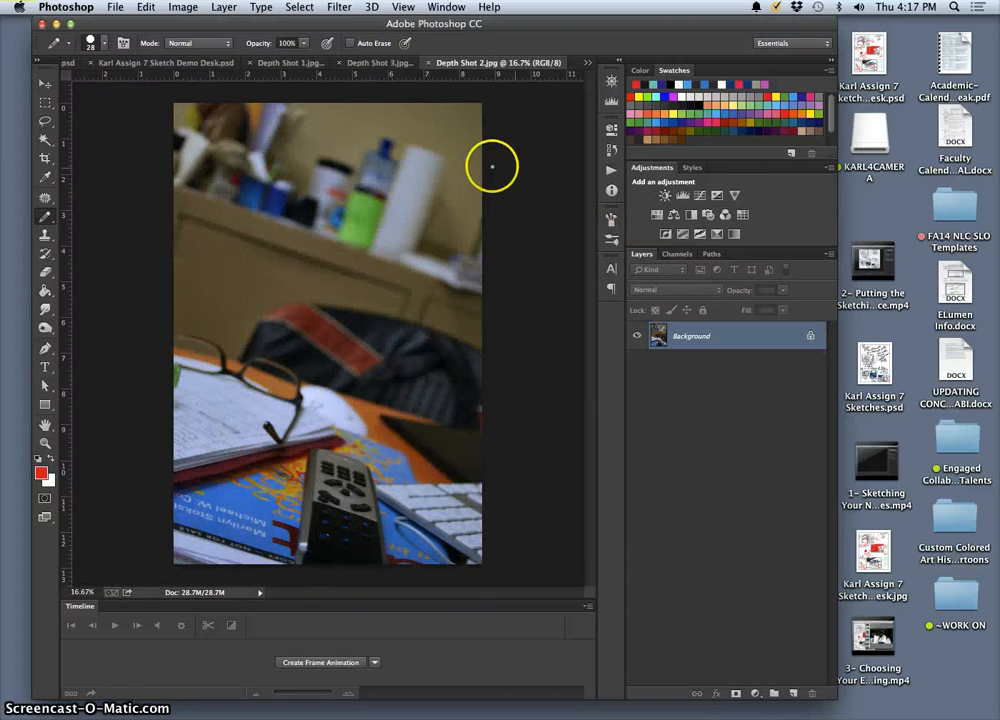
Step: Review the depth-of-field sketches in the Assign 7 Sketch Demo Desk document, and bring up Depth Shot 1.jpg
left_click(134, 62)
scroll(312, 364, "down", 5)
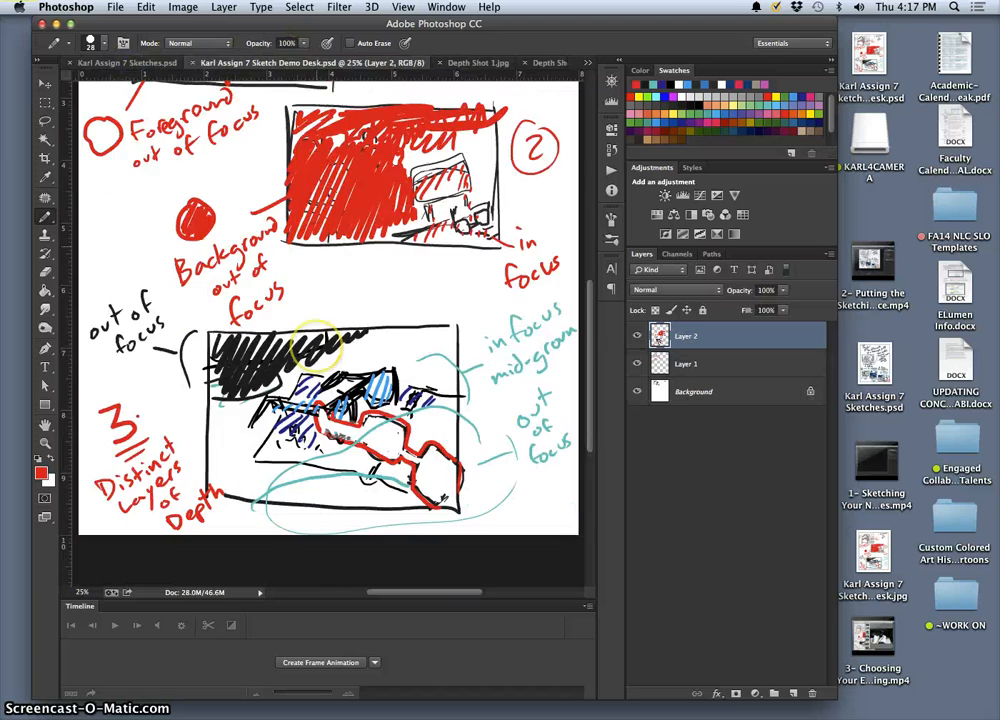
scroll(312, 364, "up", 10)
key("super+minus")
key("super+minus")
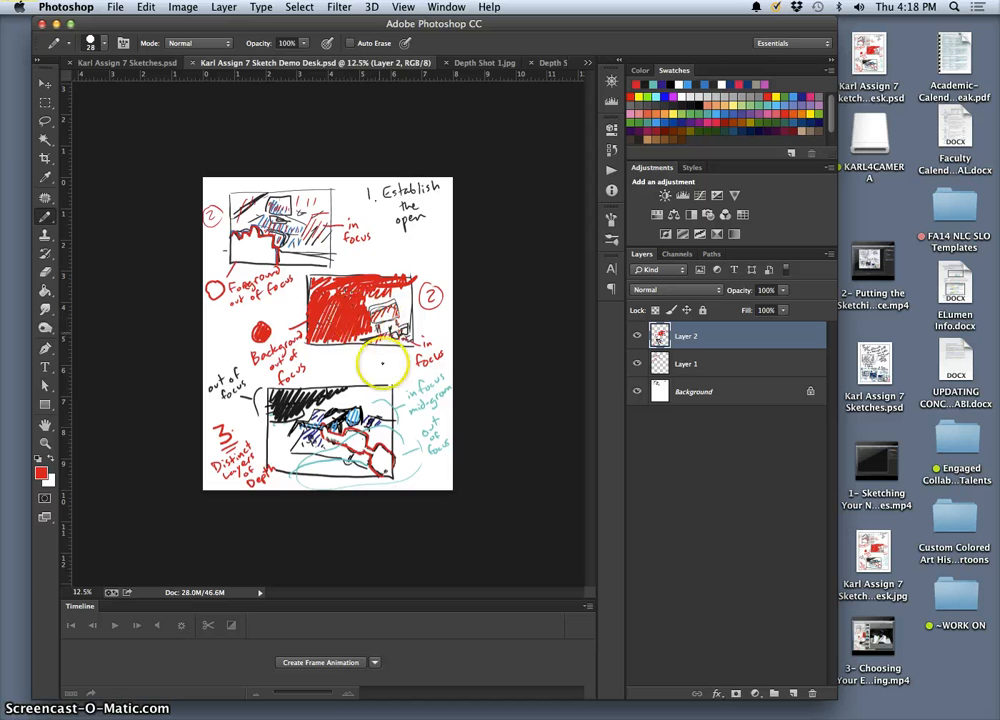
left_click(472, 64)
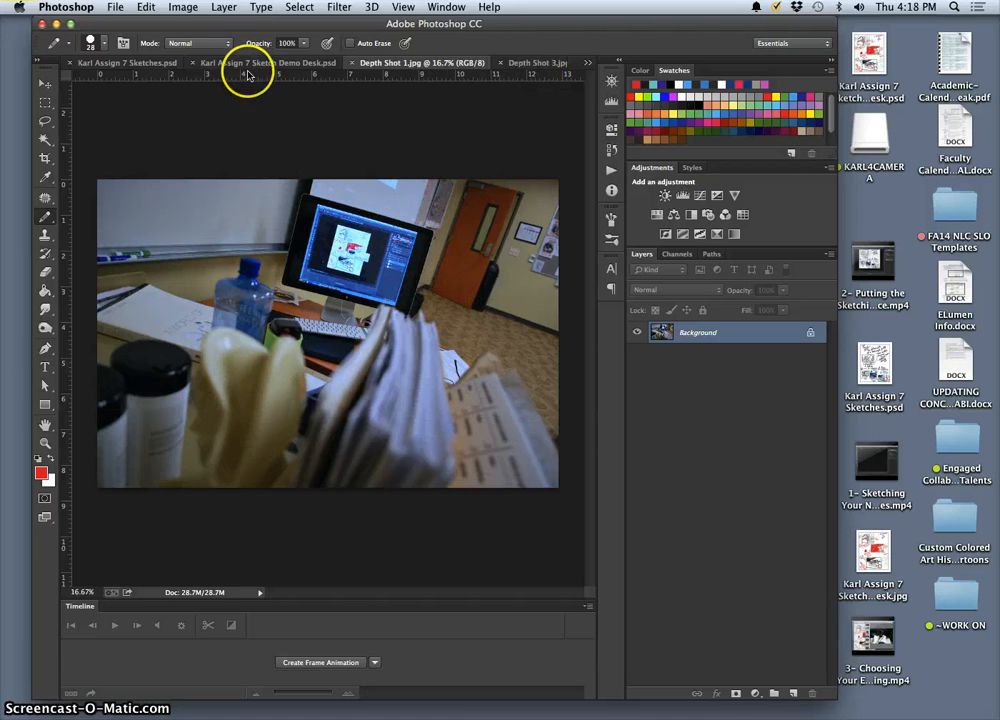
Step: Duplicate the Background layer of Depth Shot 1.jpg and delete the copy
key("super+j")
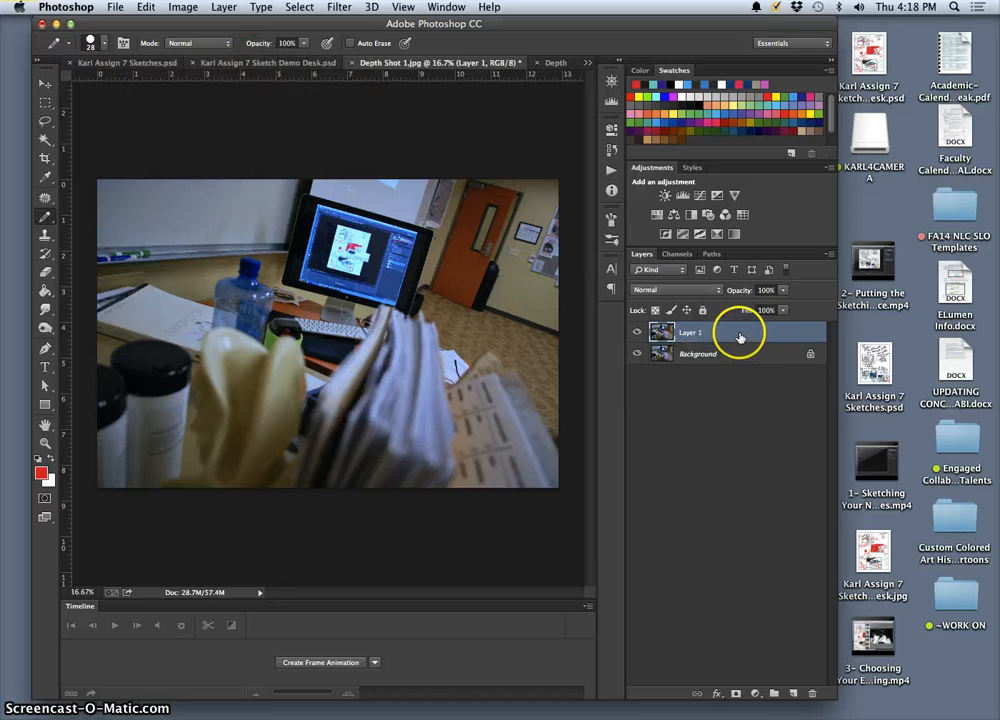
key("Delete")
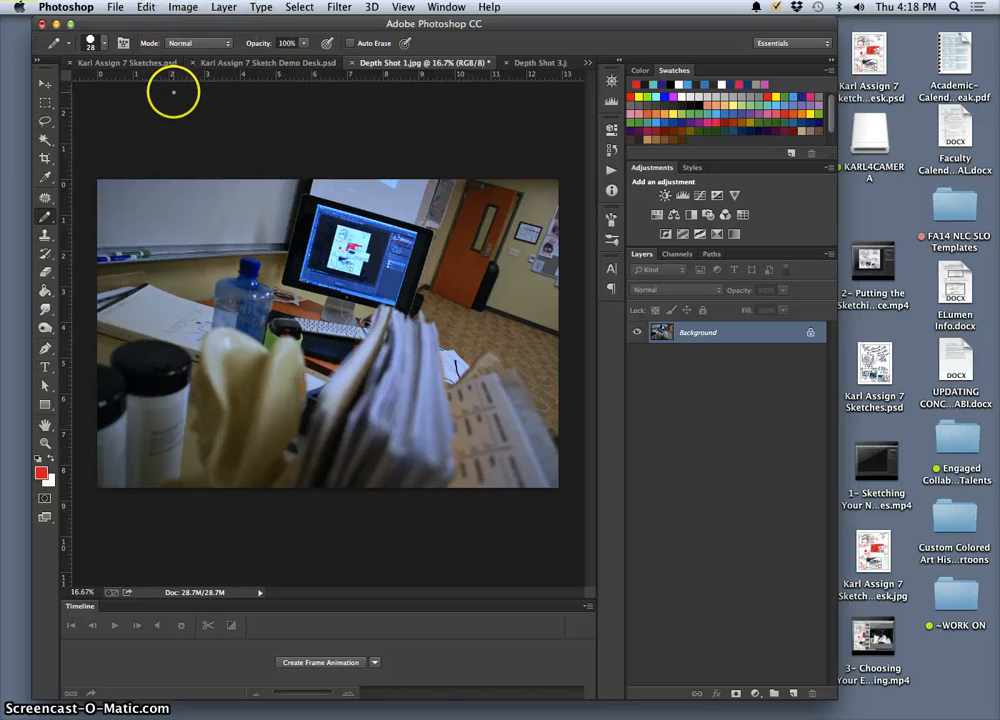
Step: Add a Levels adjustment layer named Levels 1 to Depth Shot 1.jpg and dock its Properties panel beside Adjustments and Styles
left_click(224, 7)
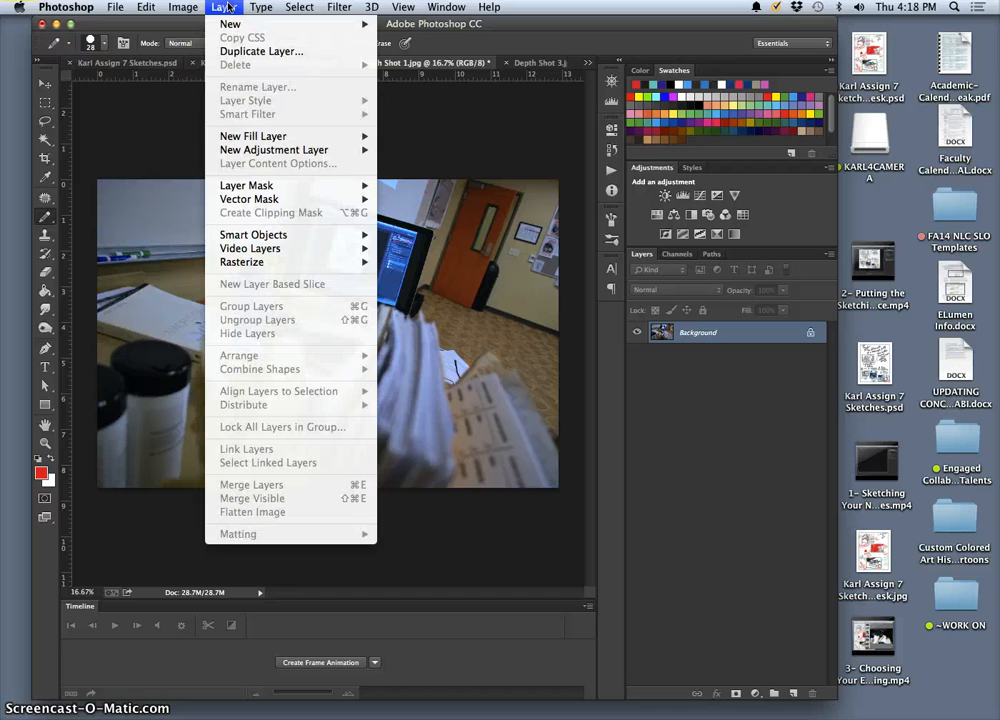
mouse_move(262, 149)
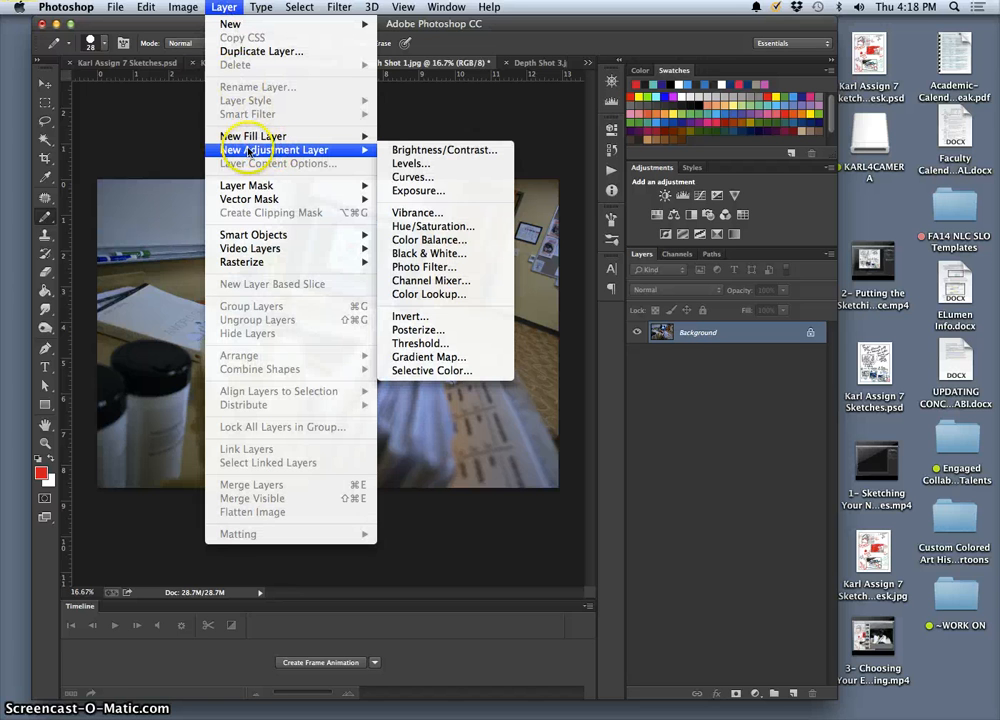
left_click(423, 167)
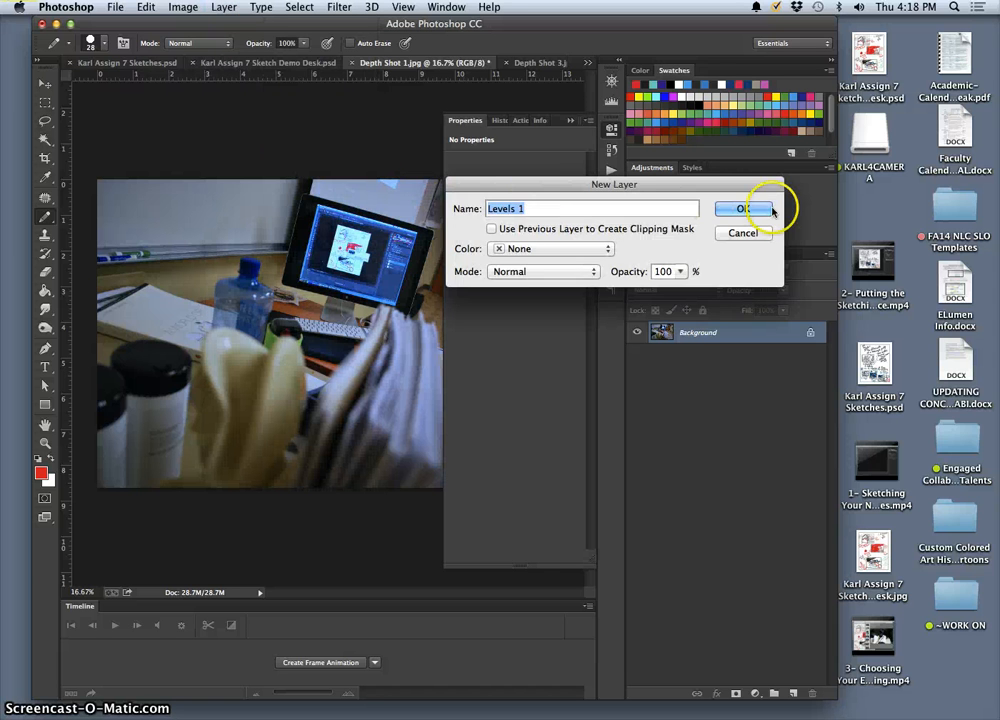
left_click(743, 209)
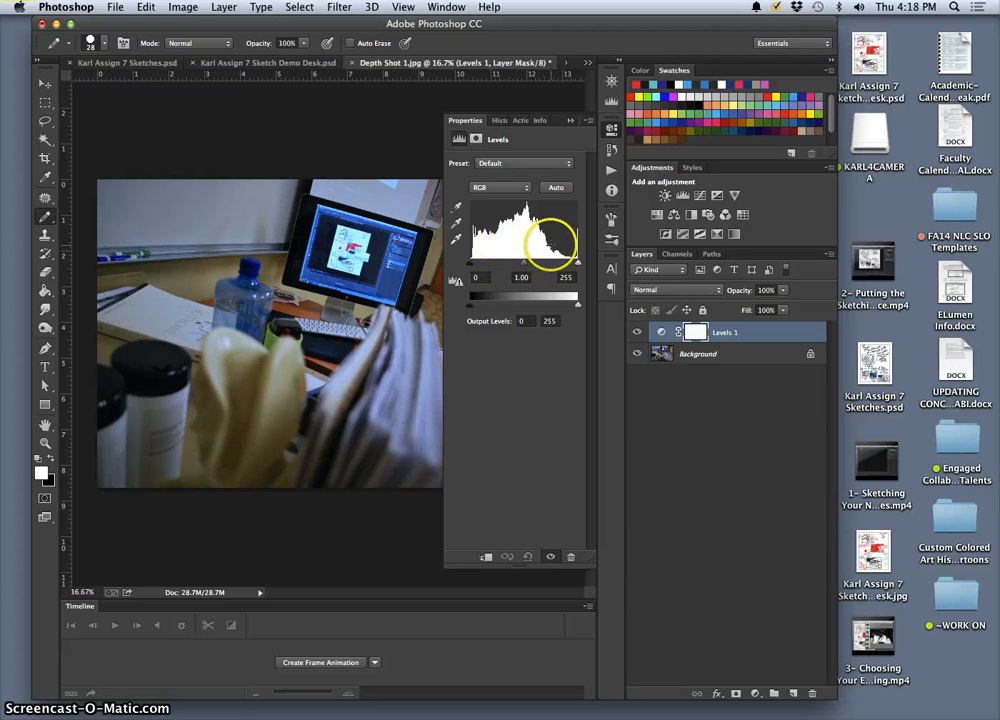
left_click(612, 131)
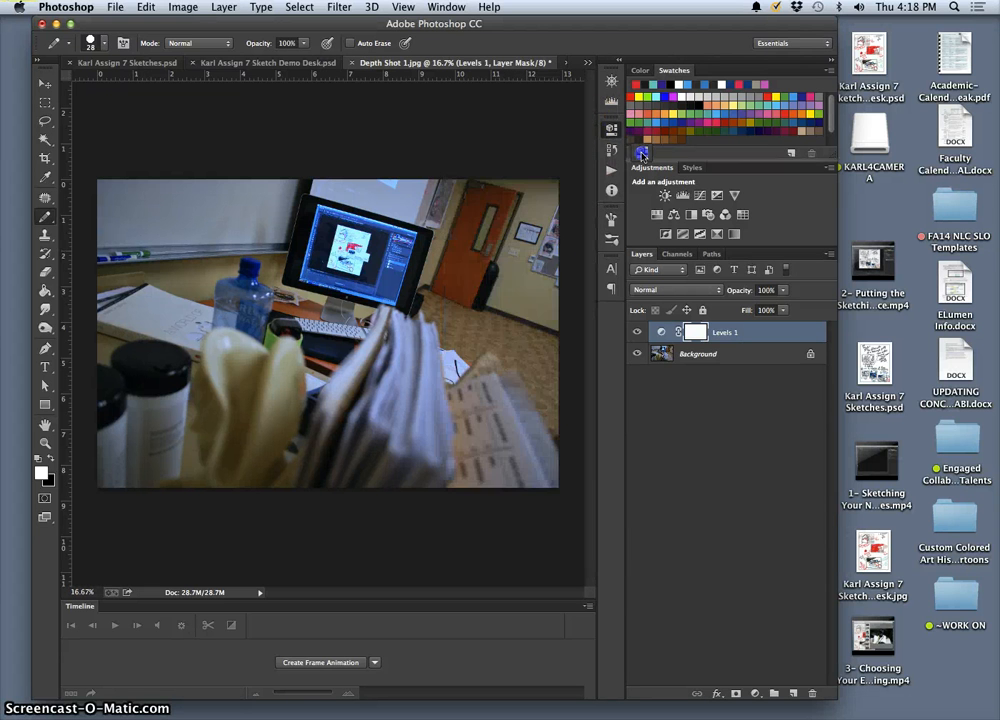
left_click_drag(784, 417, 733, 168)
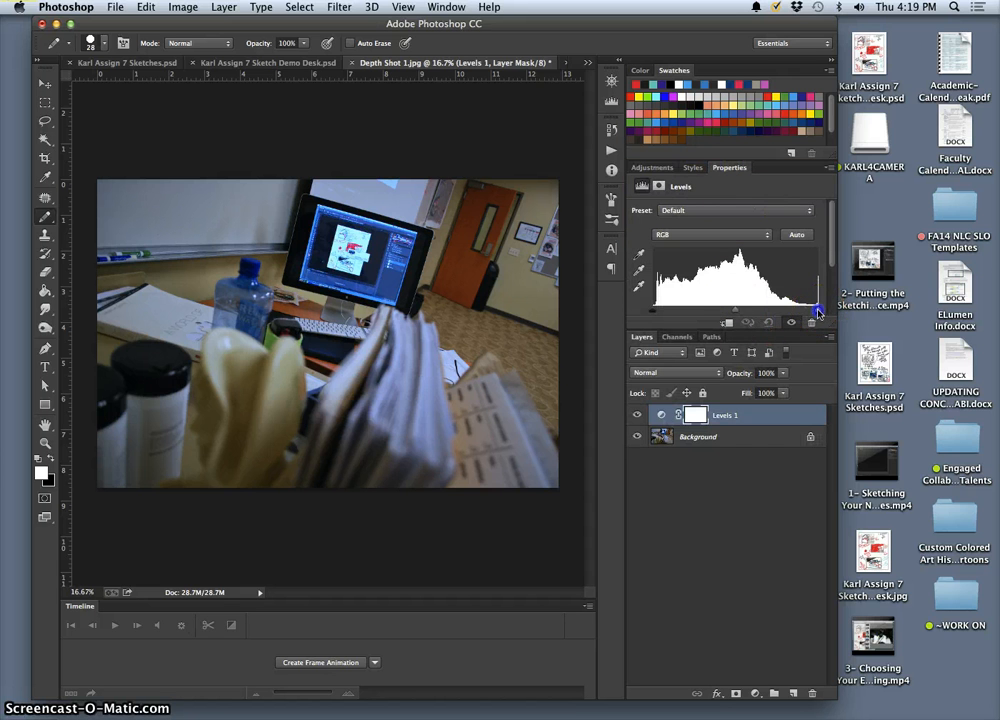
Step: Set the Levels 1 input levels to 4, 1.24 and 239 and the white output level to 236, enlarging the Properties panel
left_click_drag(812, 312, 808, 313)
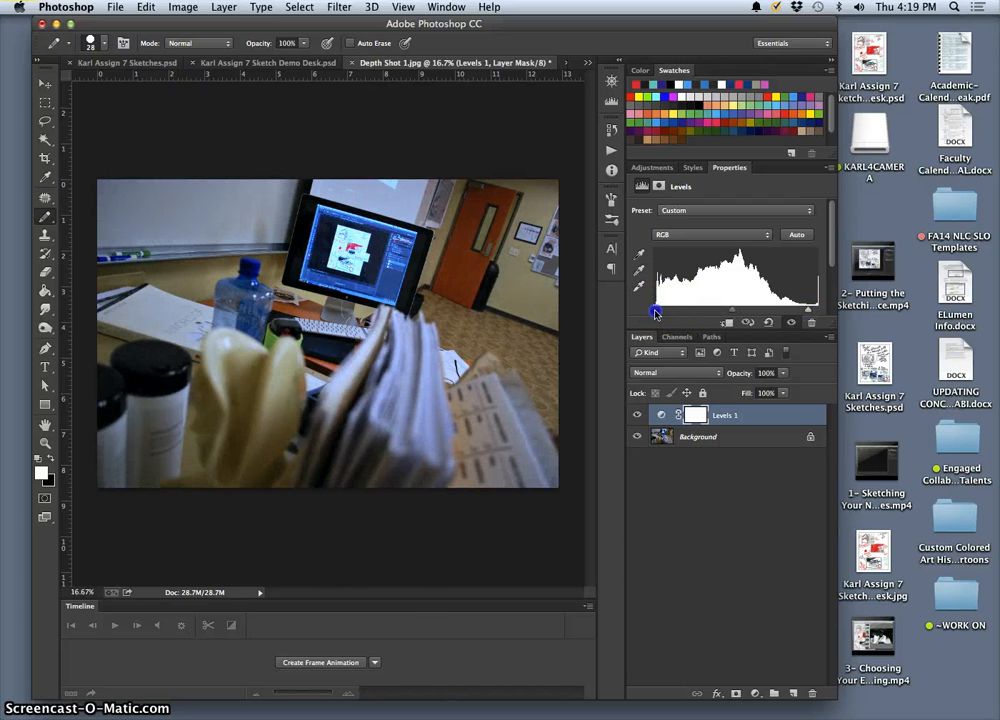
mouse_move(729, 313)
left_mouse_down()
mouse_move(746, 313)
mouse_move(697, 311)
mouse_move(738, 310)
mouse_move(722, 310)
left_mouse_up()
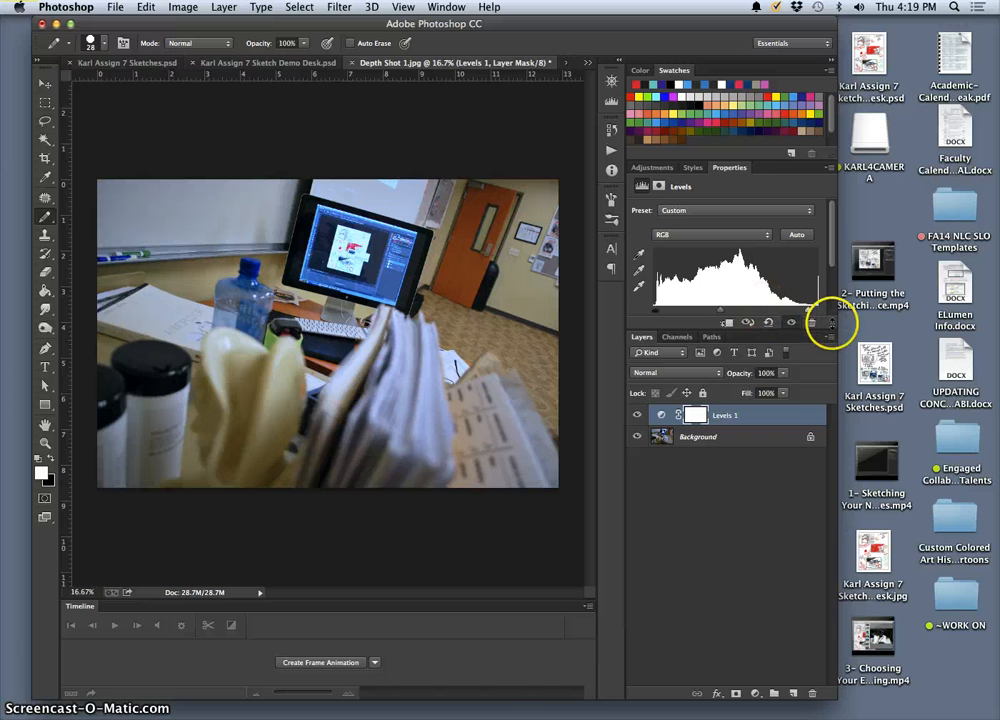
left_click_drag(831, 336, 831, 413)
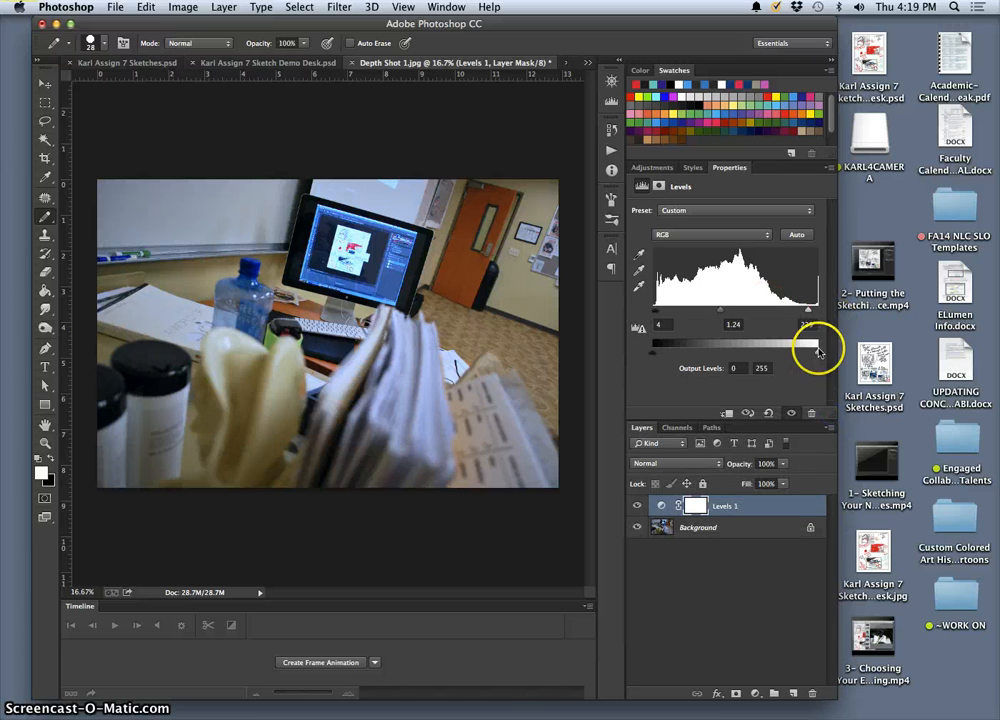
left_click_drag(812, 352, 806, 351)
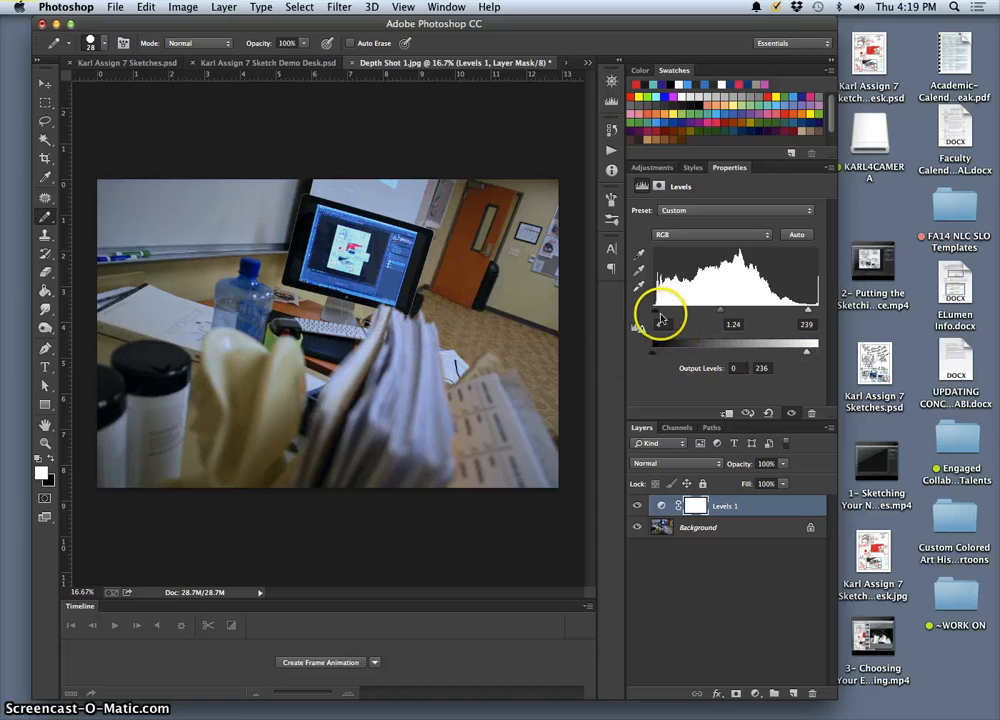
left_click_drag(723, 313, 721, 313)
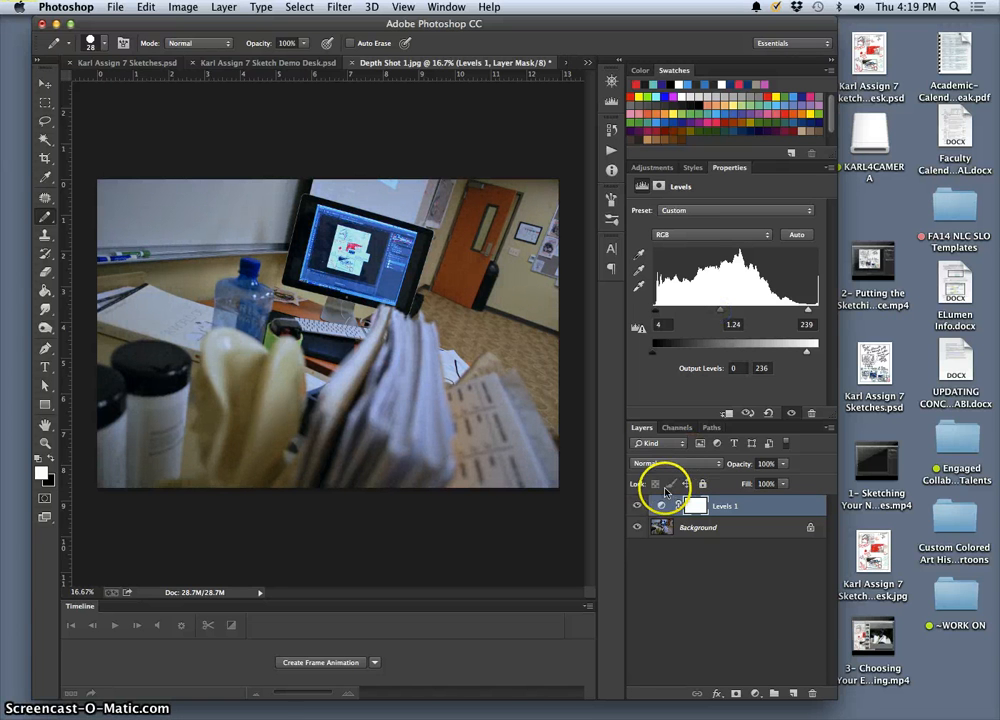
Step: Compare the photo with and without the Levels 1 adjustment by repeatedly toggling the layer's visibility
left_click(636, 507)
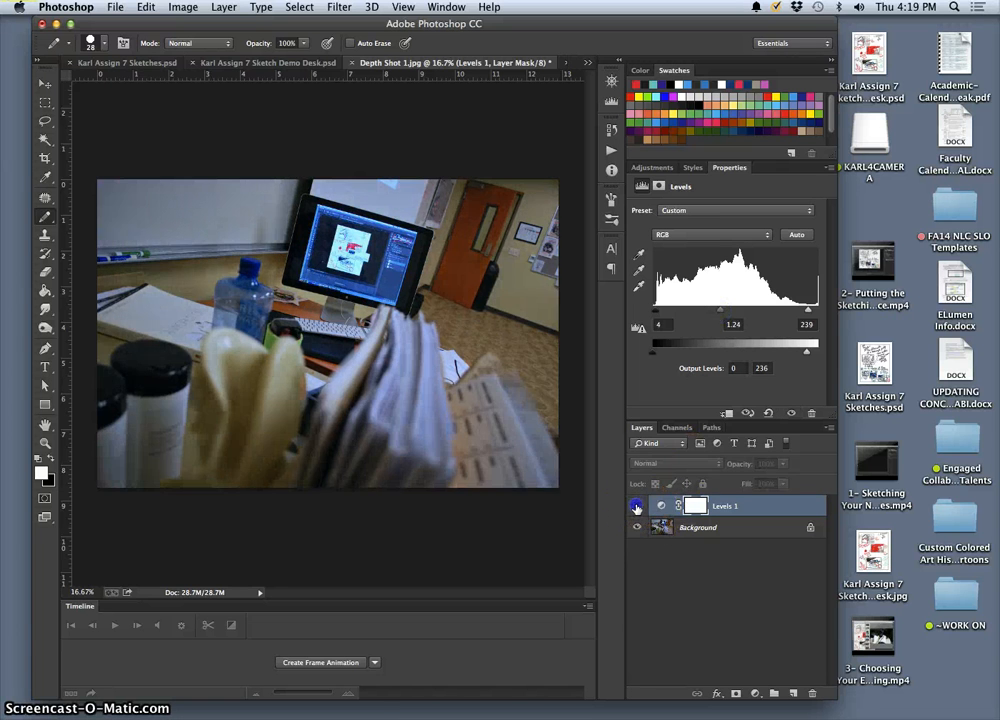
left_click(636, 507)
left_click(636, 507)
left_click(636, 507)
left_click(636, 507)
left_click(636, 507)
left_click(636, 507)
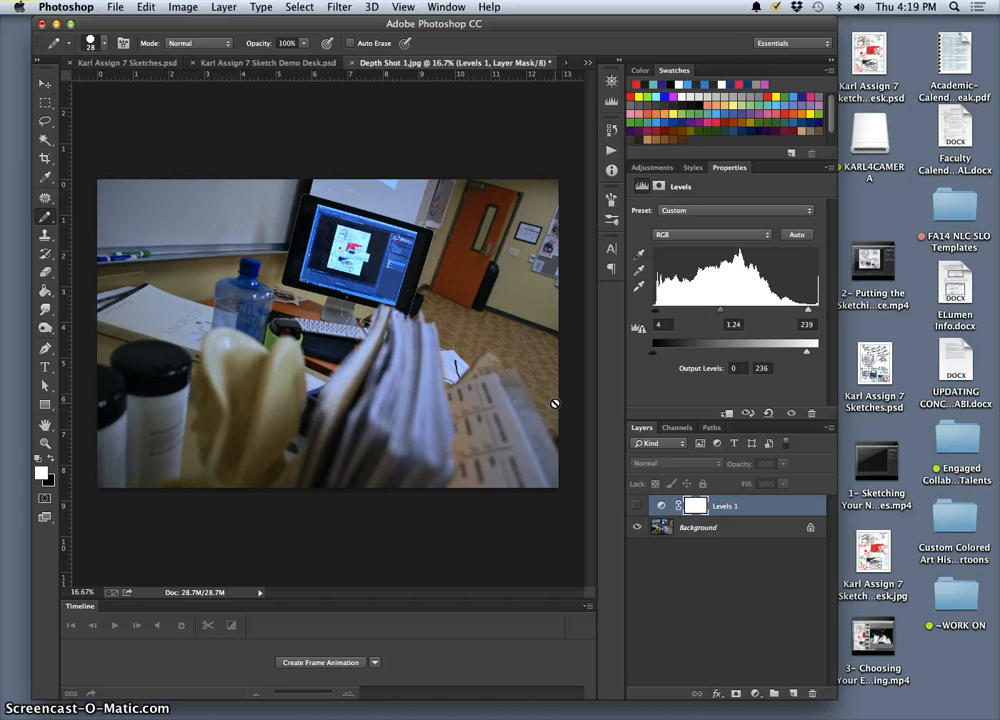
left_click(637, 507)
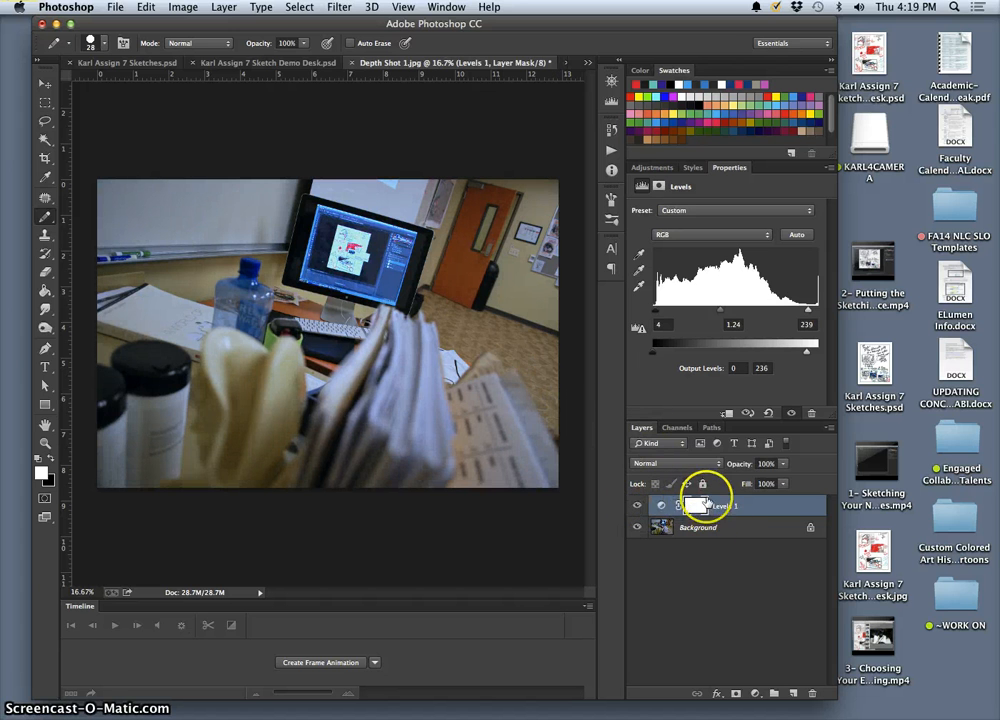
left_click(637, 507)
left_click(637, 507)
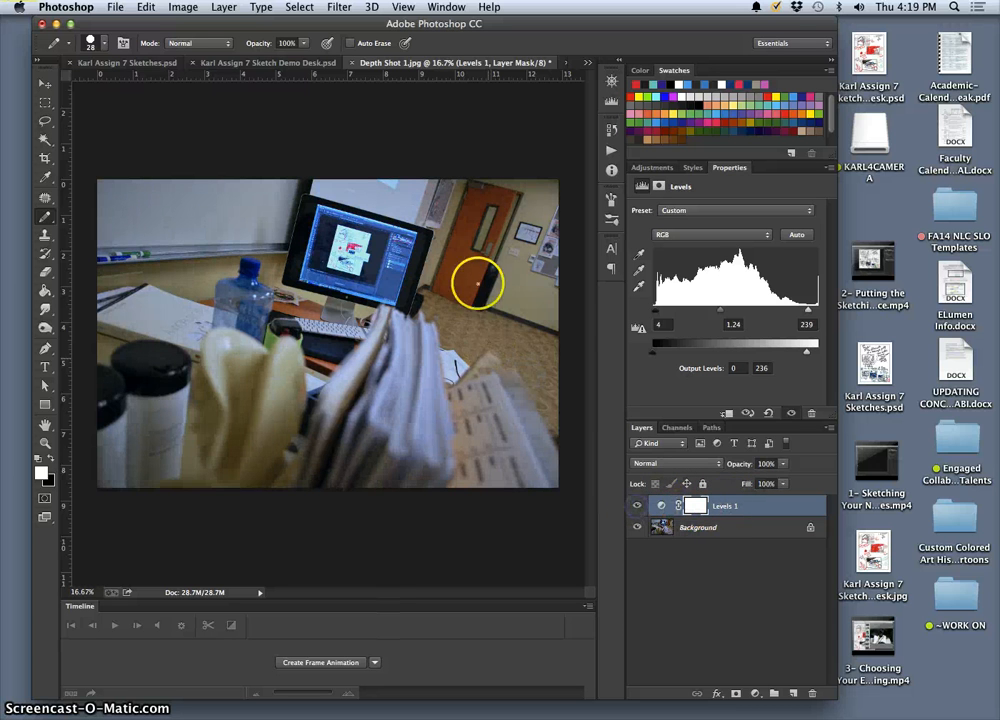
left_click(637, 507)
left_click(637, 507)
left_click(638, 507)
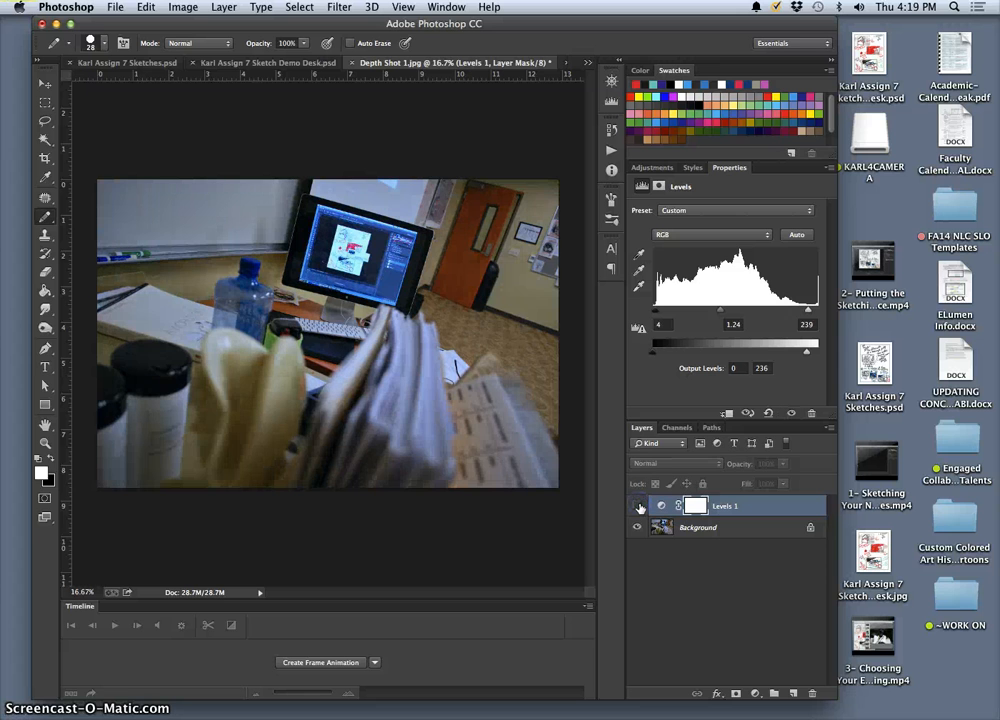
left_click(638, 507)
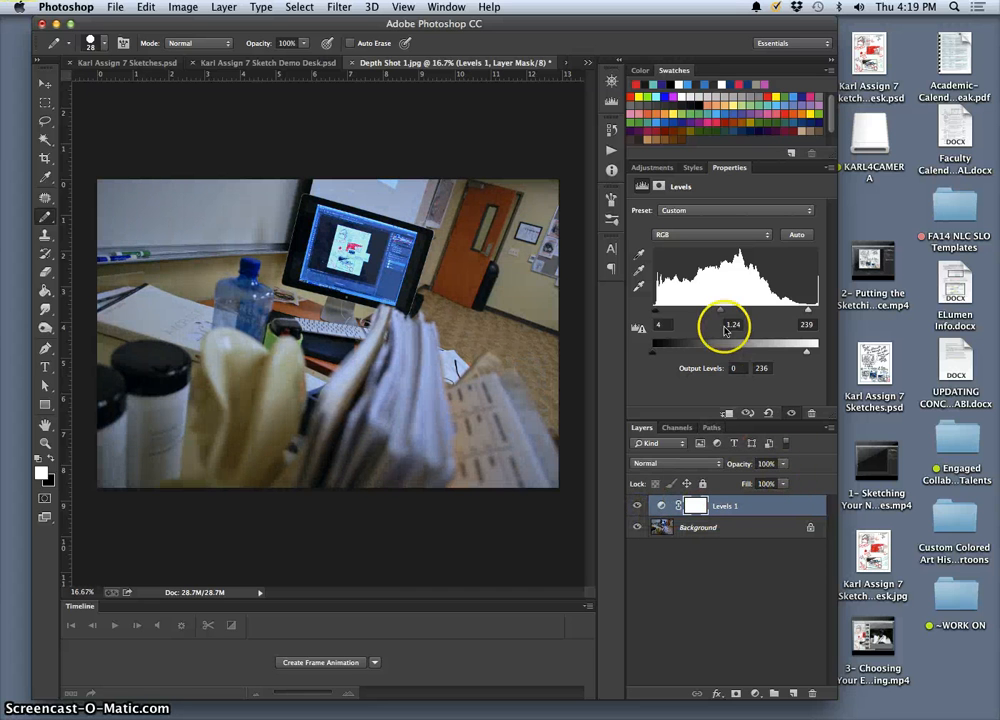
Step: Set the Levels 1 midtone input to 1.00 and black output level to 13, and compare the photo with the layer hidden
left_click_drag(722, 313, 733, 314)
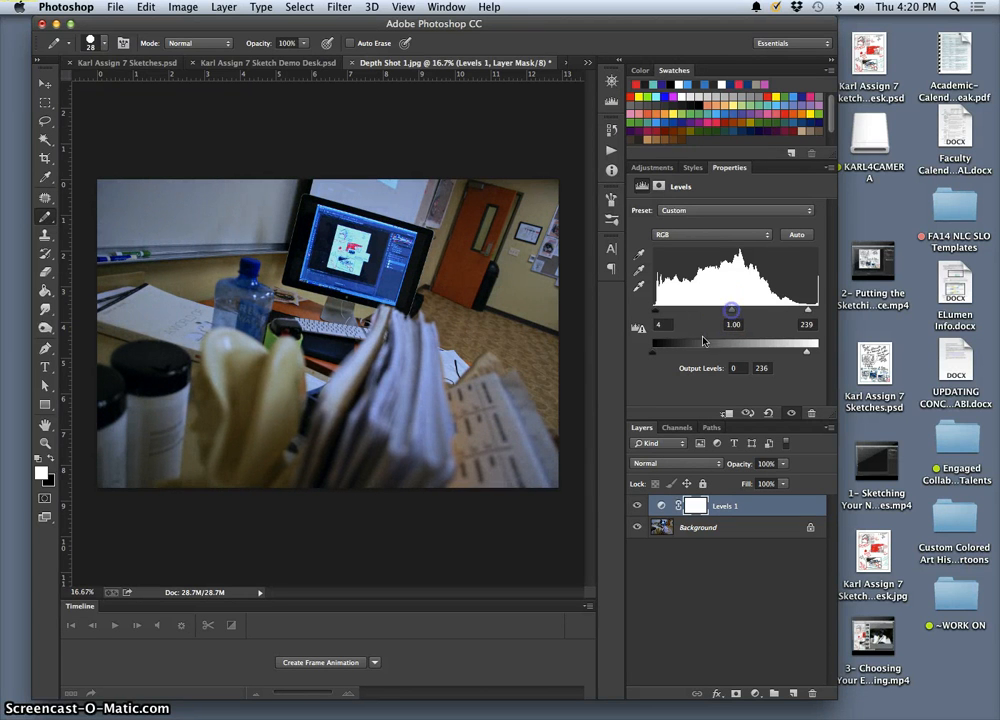
left_click_drag(653, 352, 665, 355)
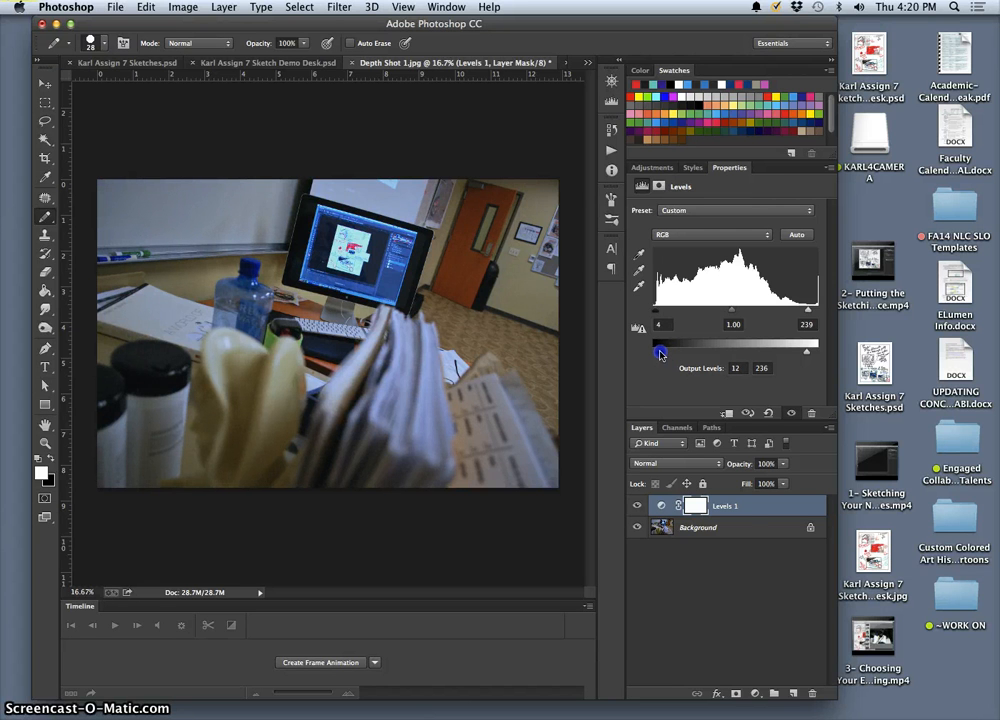
left_click(639, 507)
left_click(639, 507)
left_click(640, 507)
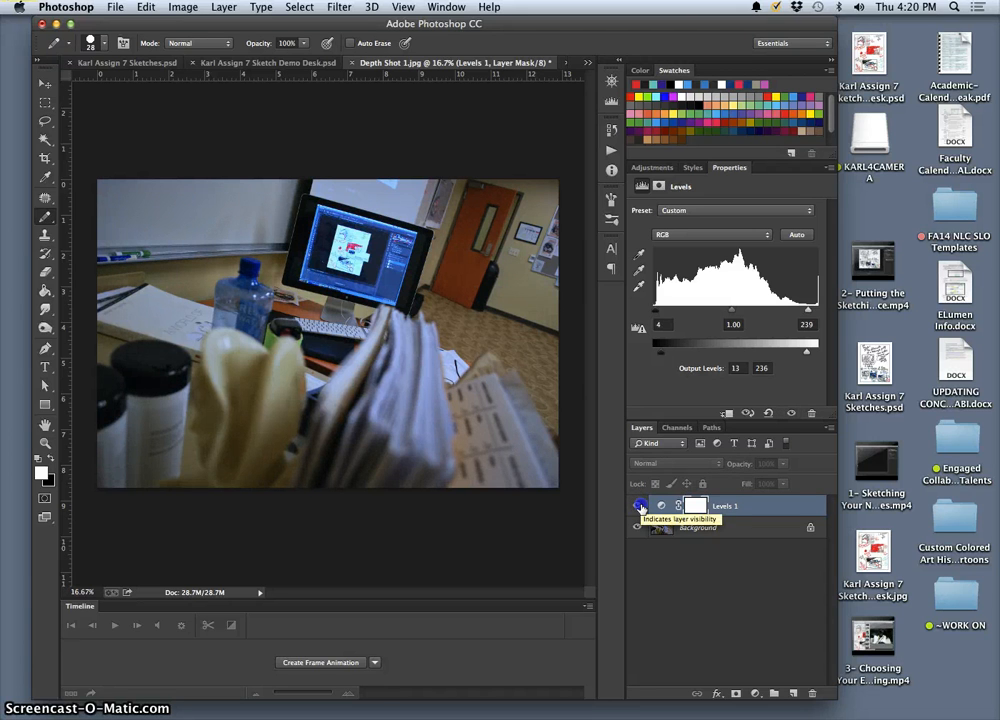
left_click(641, 508)
Step: Set the white input level of Levels 1 to 241
left_click(660, 353)
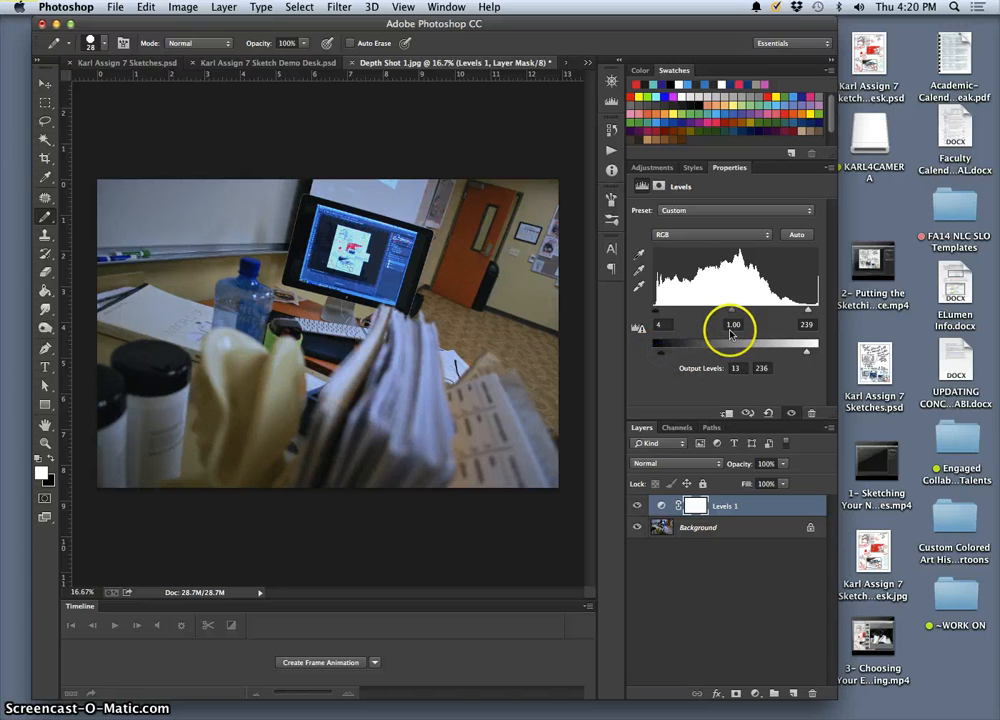
left_click(808, 311)
left_click_drag(816, 311, 818, 312)
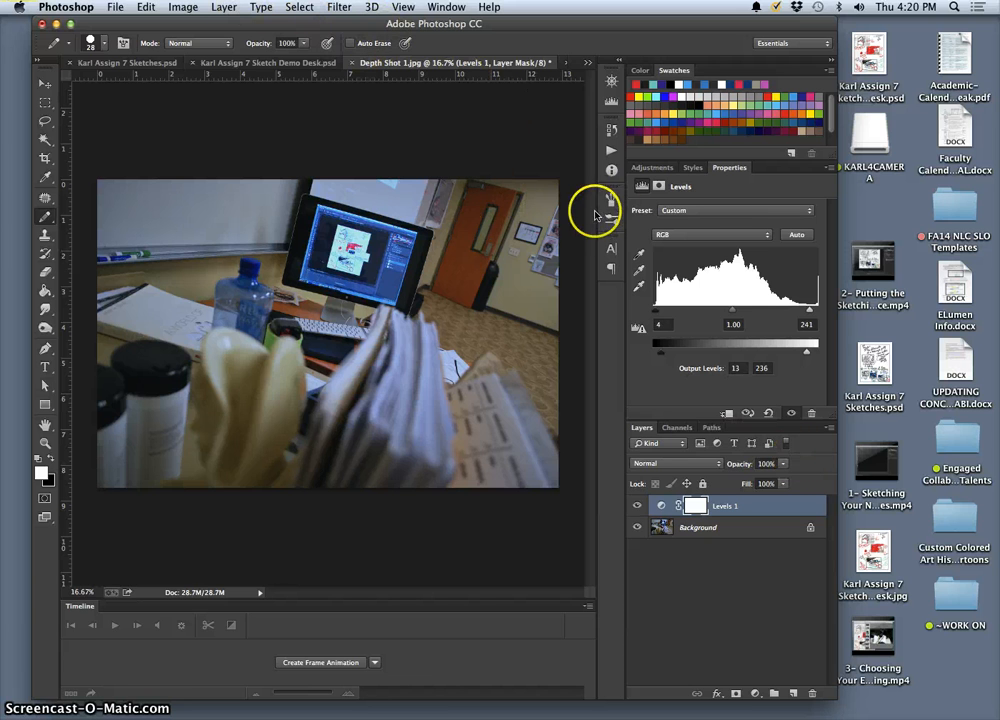
Step: Add a Color Balance adjustment layer named Color Balance 1 above Levels 1
left_click(652, 167)
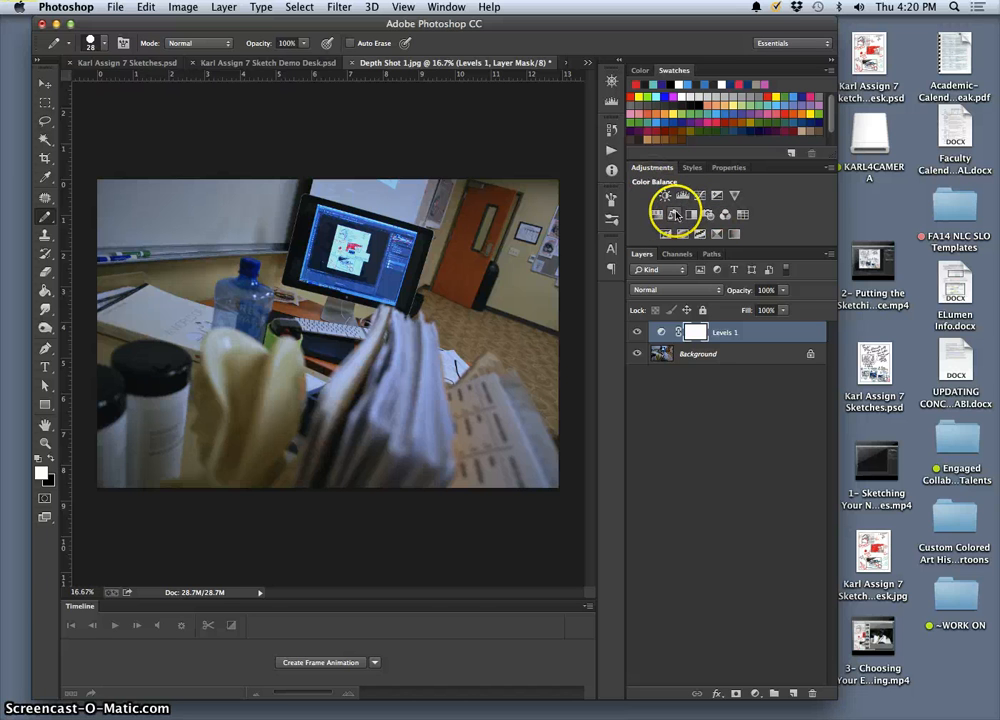
left_click(728, 167)
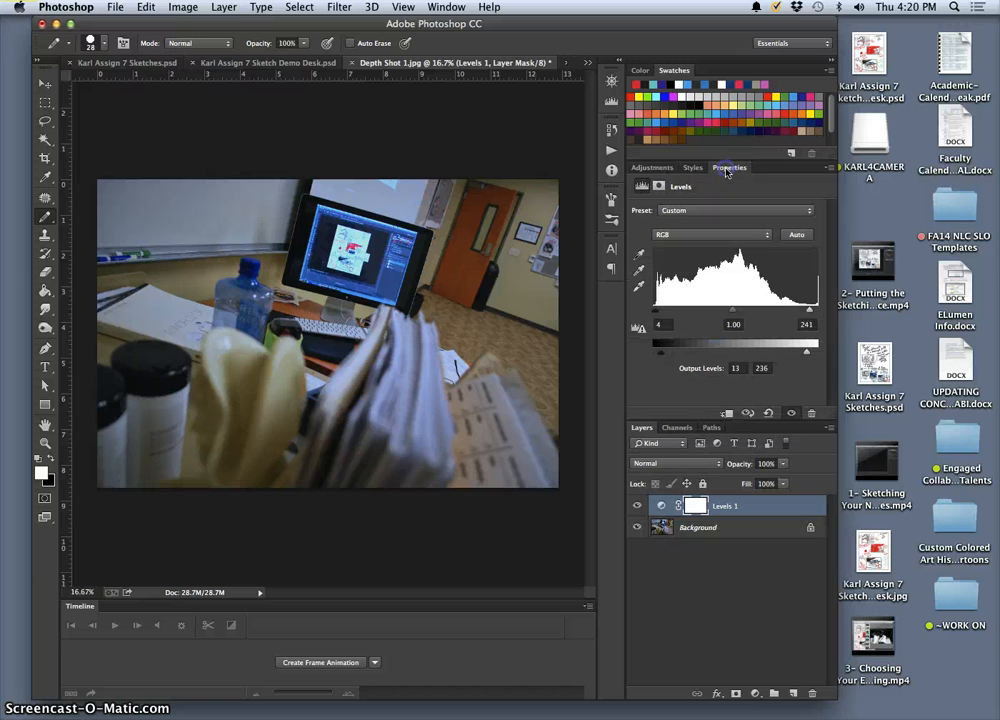
left_click(224, 7)
mouse_move(300, 149)
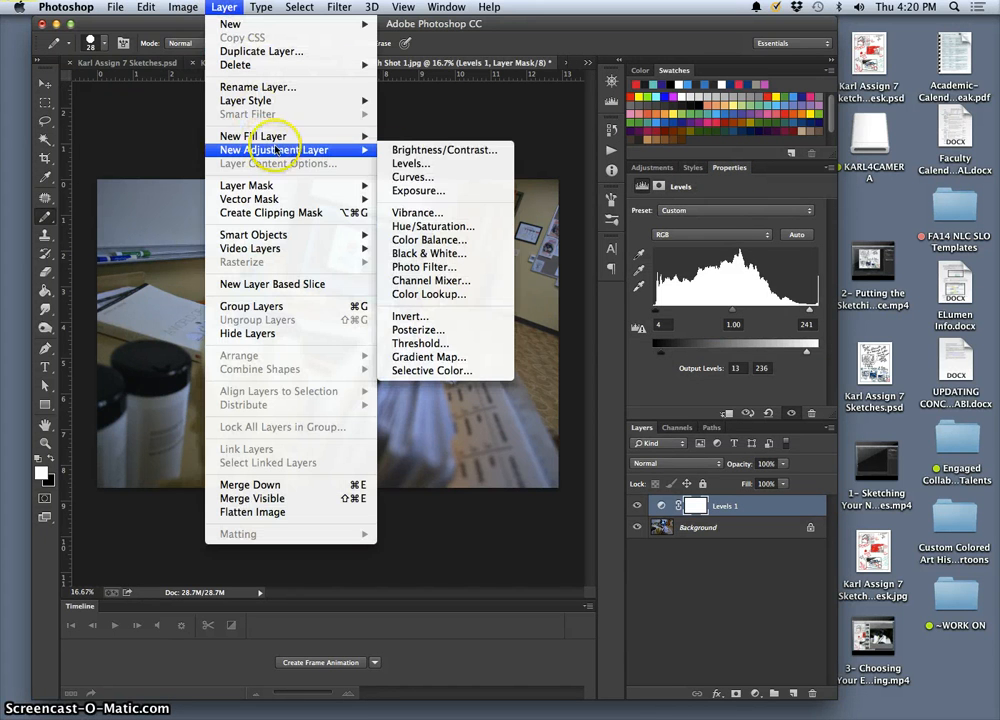
left_click(429, 240)
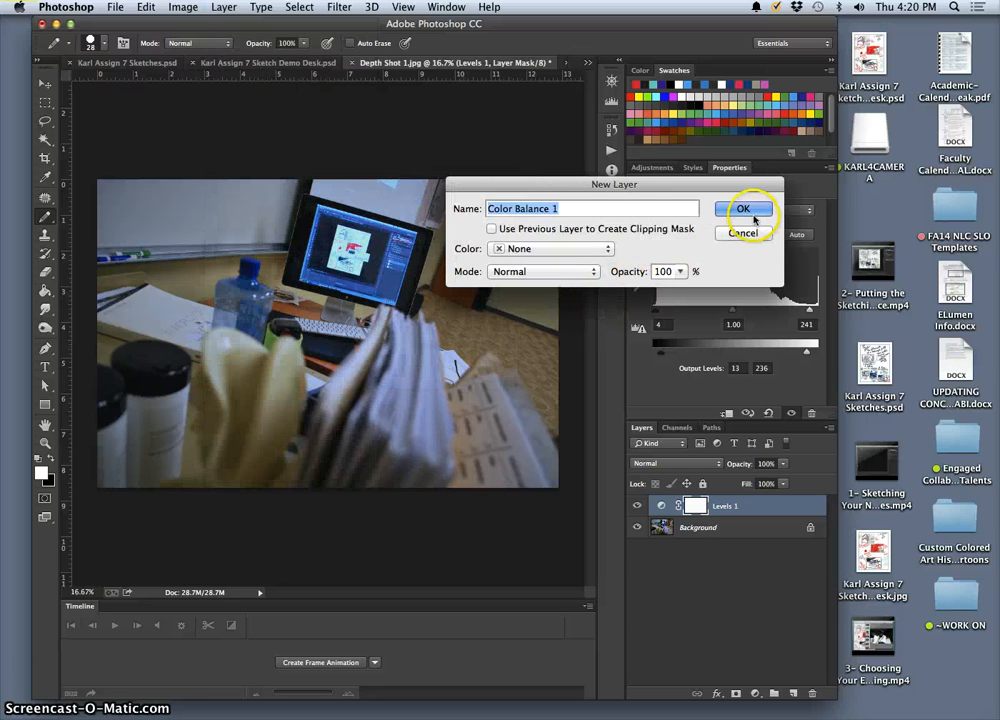
left_click(755, 218)
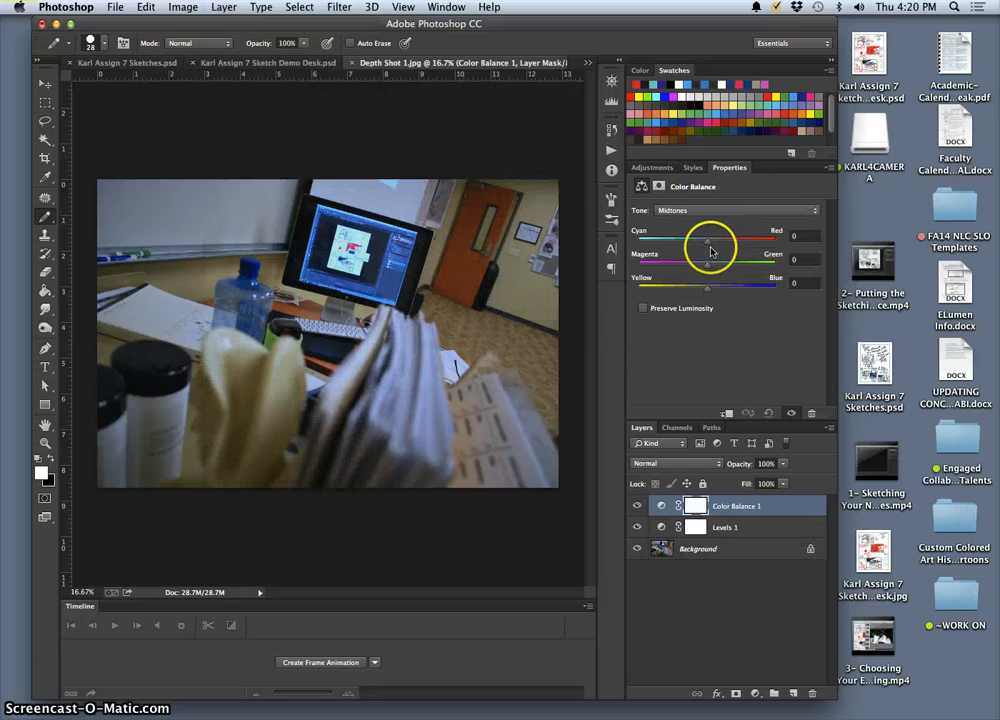
Step: Set the Color Balance 1 midtones to -5 cyan-red, +6 magenta-green and +18 yellow-blue
left_click_drag(709, 245, 702, 245)
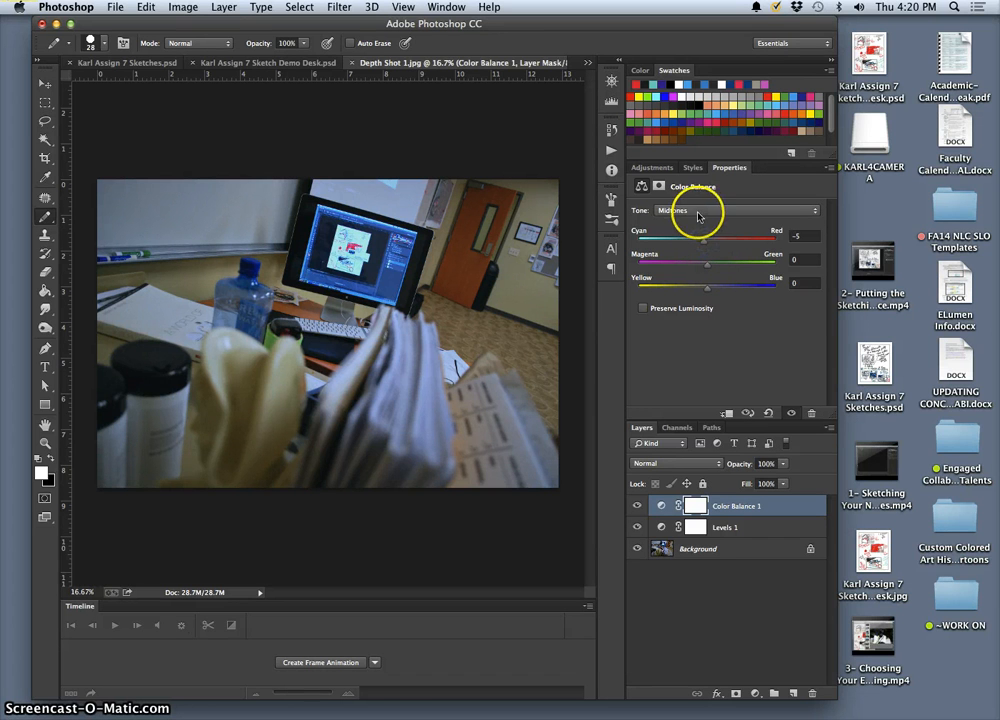
left_click(697, 212)
left_click(690, 214)
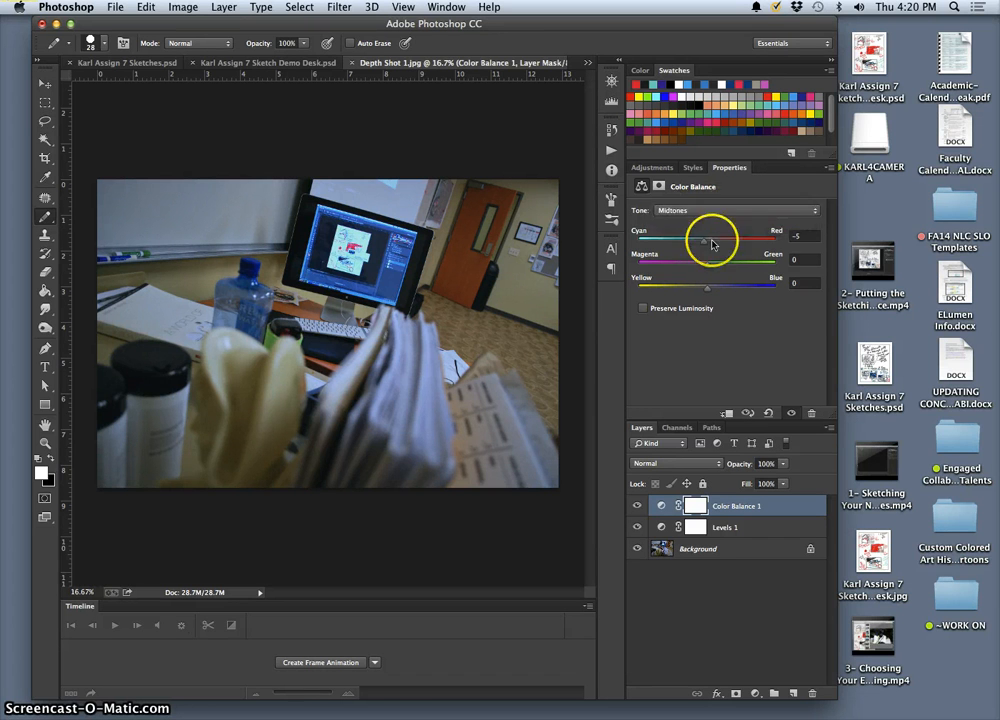
left_click(709, 286)
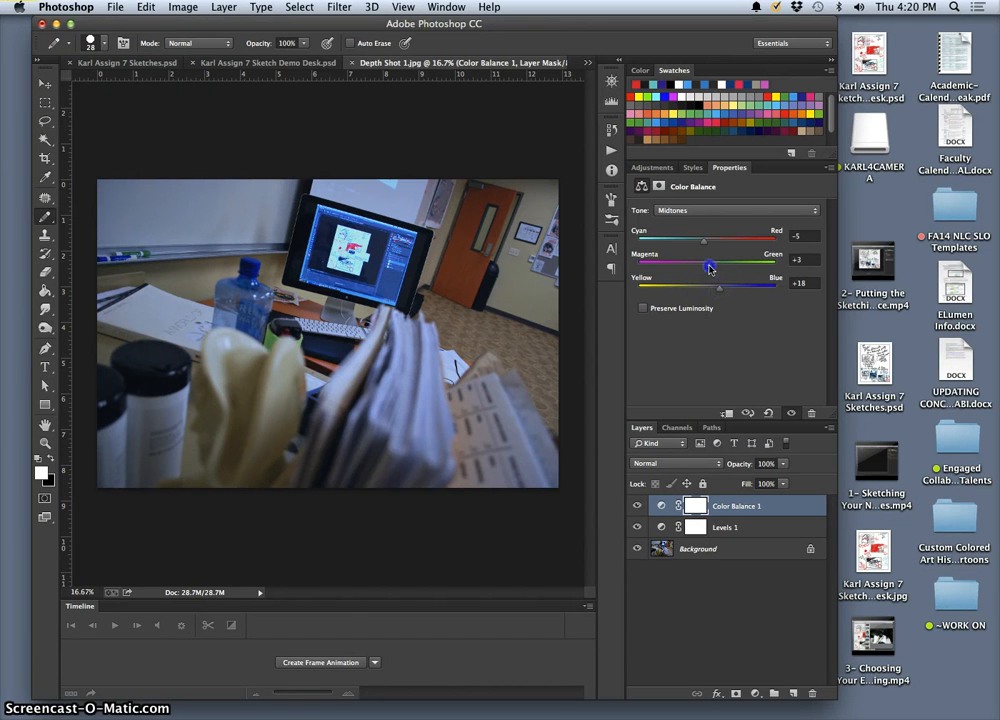
left_click_drag(706, 268, 708, 268)
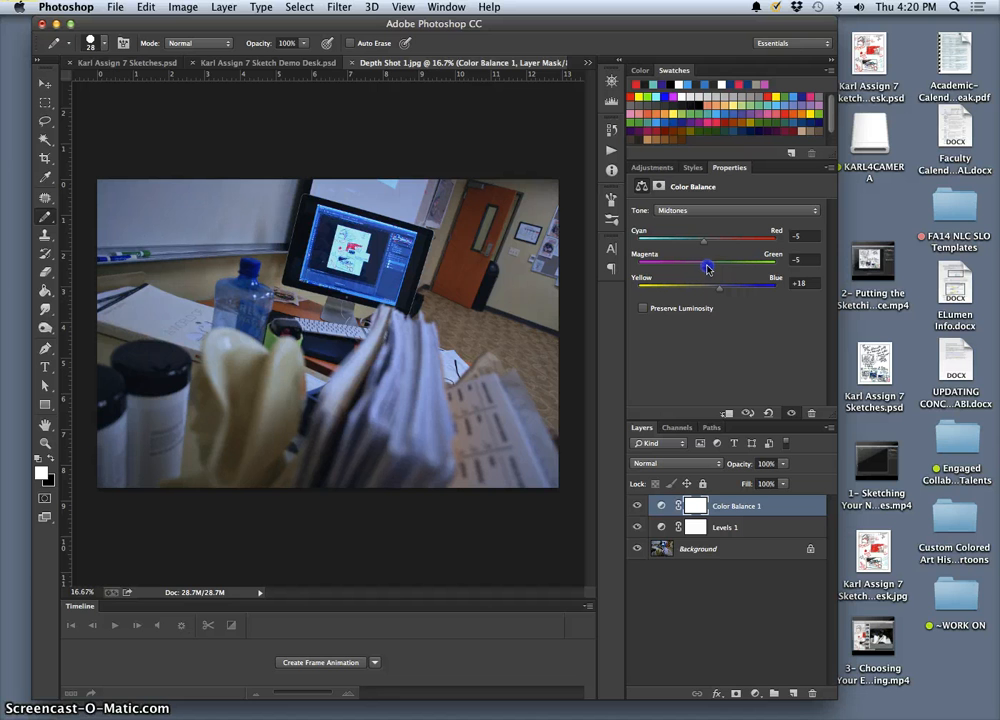
Step: Set the Color Balance 1 shadows to +21 cyan-red, -5 magenta-green and +15 yellow-blue
left_click(705, 210)
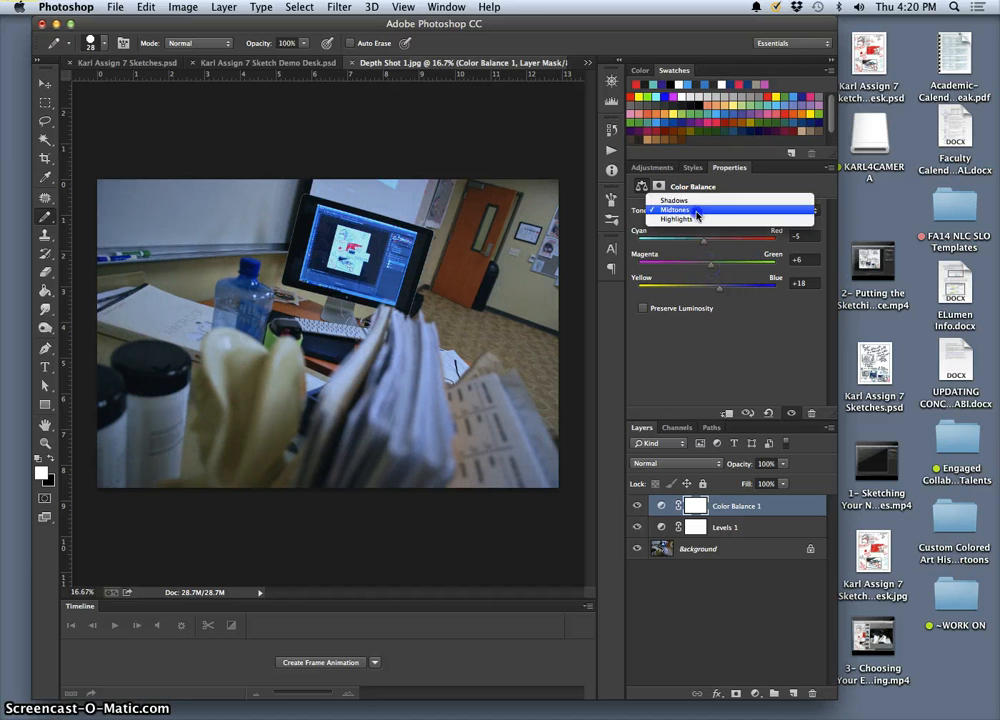
left_click(705, 201)
left_click(711, 250)
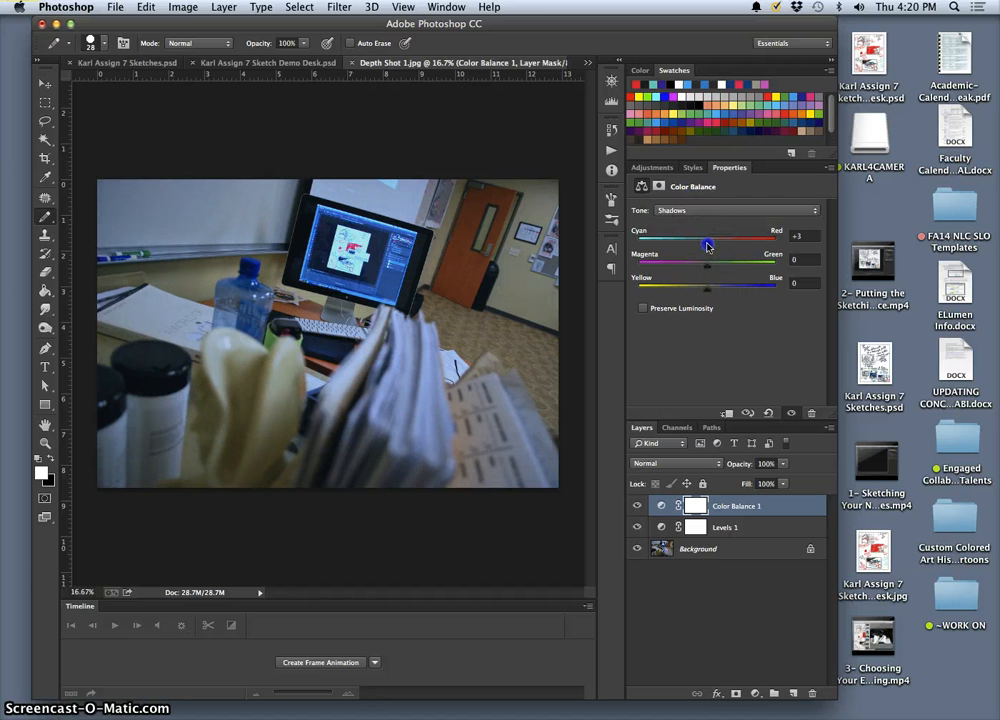
left_click_drag(708, 246, 703, 246)
left_click_drag(713, 278, 708, 270)
left_click_drag(698, 294, 715, 293)
Step: Set the Color Balance 1 highlights to -4 cyan-red, +16 magenta-green and +18 yellow-blue
left_click(700, 213)
left_click(700, 231)
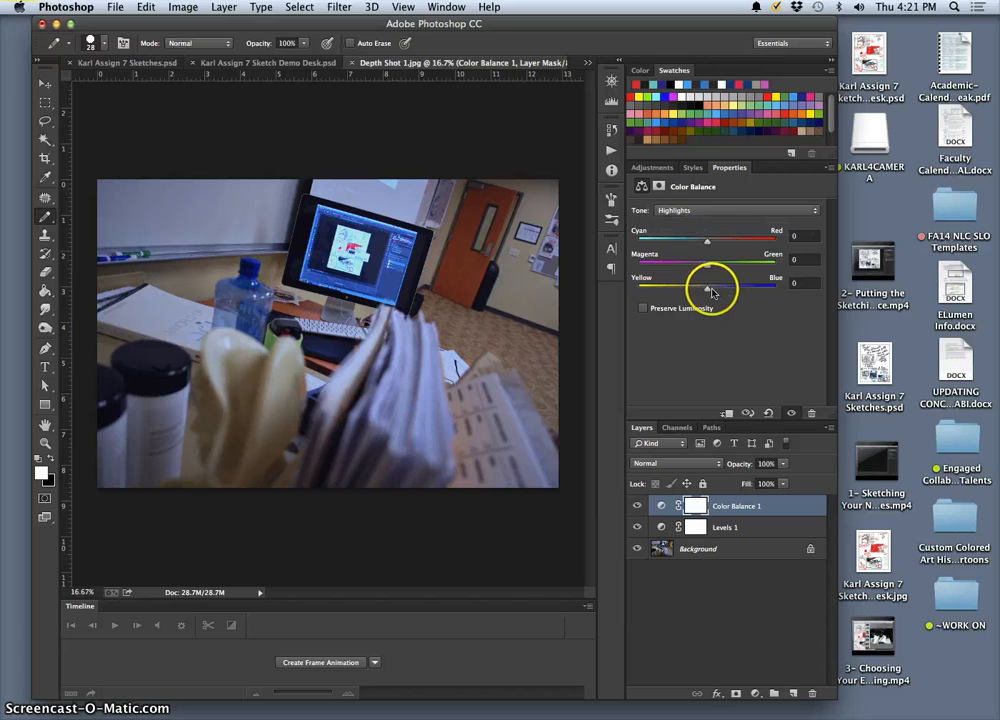
left_click_drag(707, 287, 717, 291)
left_click(708, 245)
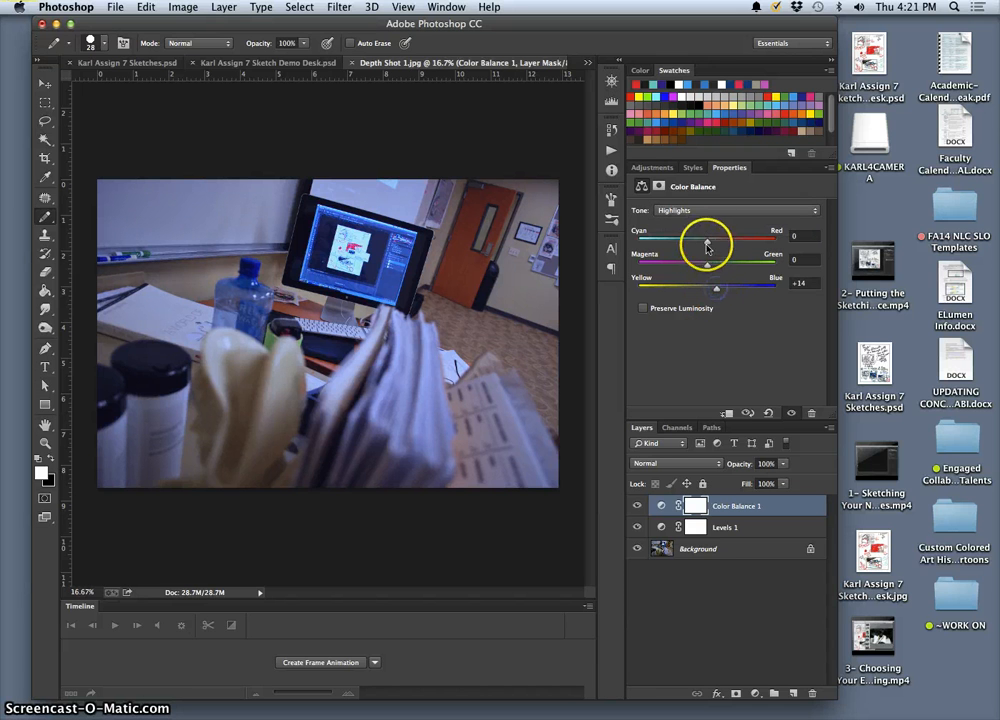
left_click(717, 289)
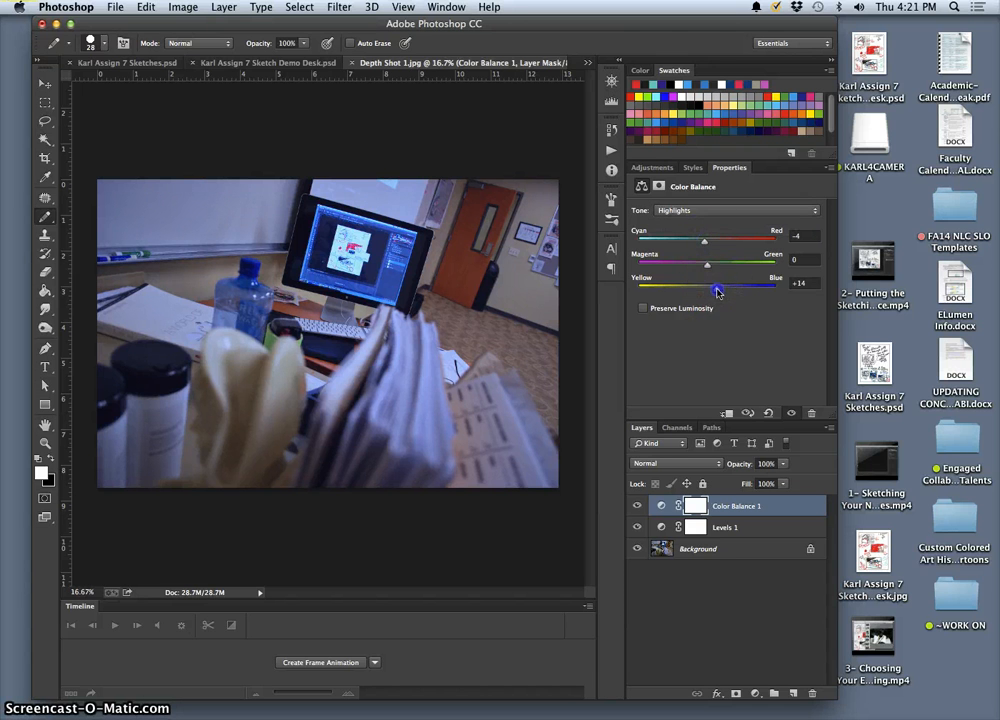
left_click_drag(716, 293, 715, 280)
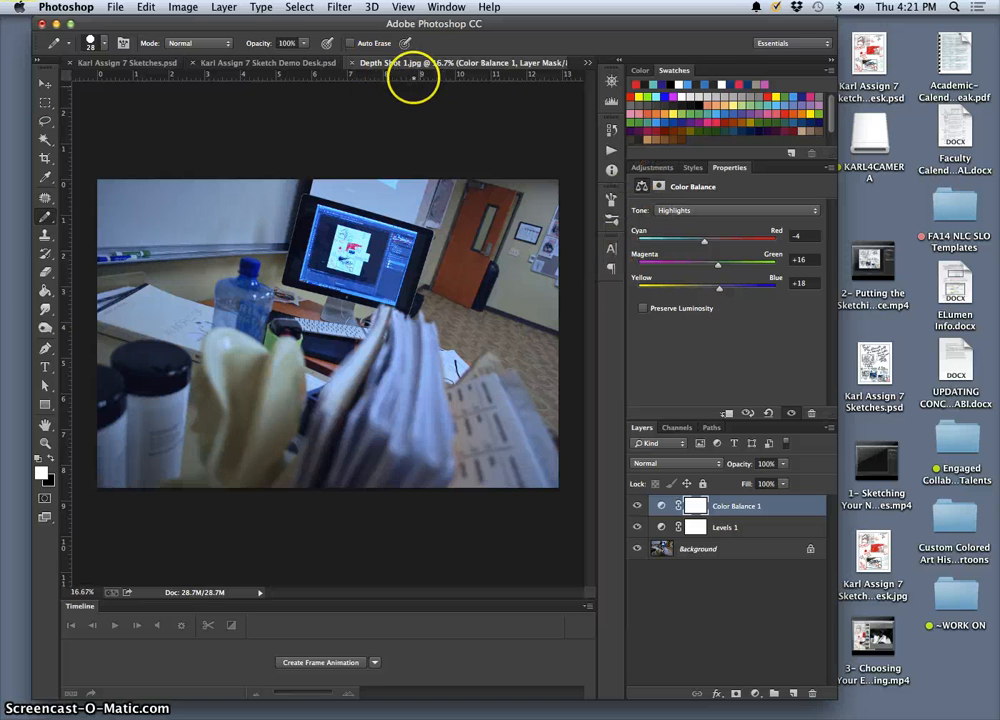
Step: Add a Hue/Saturation adjustment layer named Hue/Saturation 1 on top and set its master saturation to -53
left_click(223, 7)
mouse_move(340, 149)
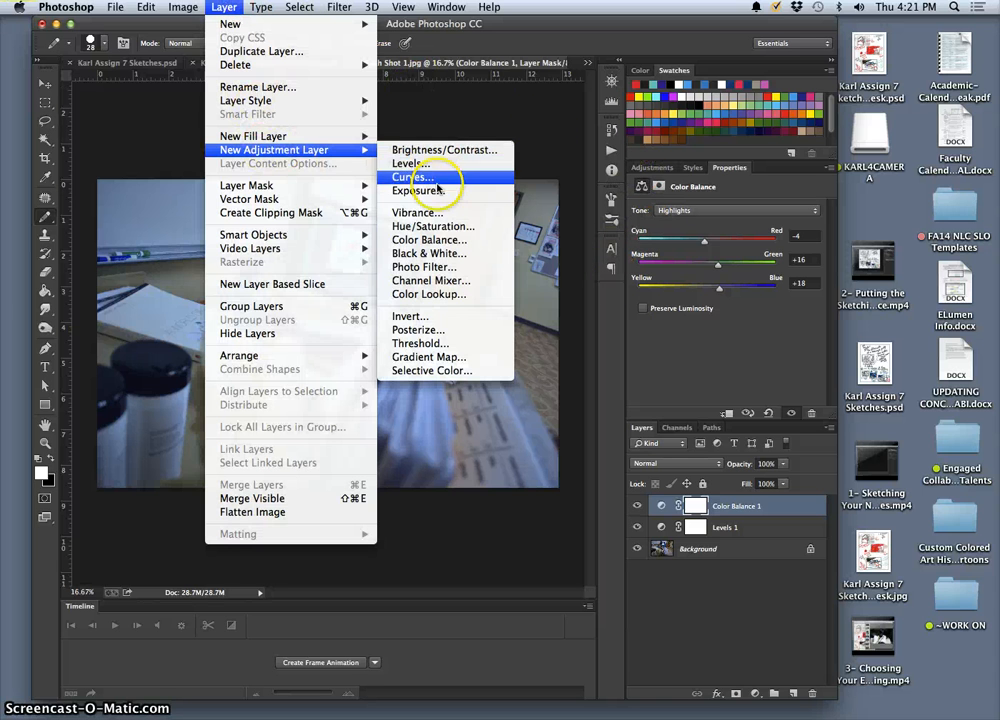
left_click(433, 226)
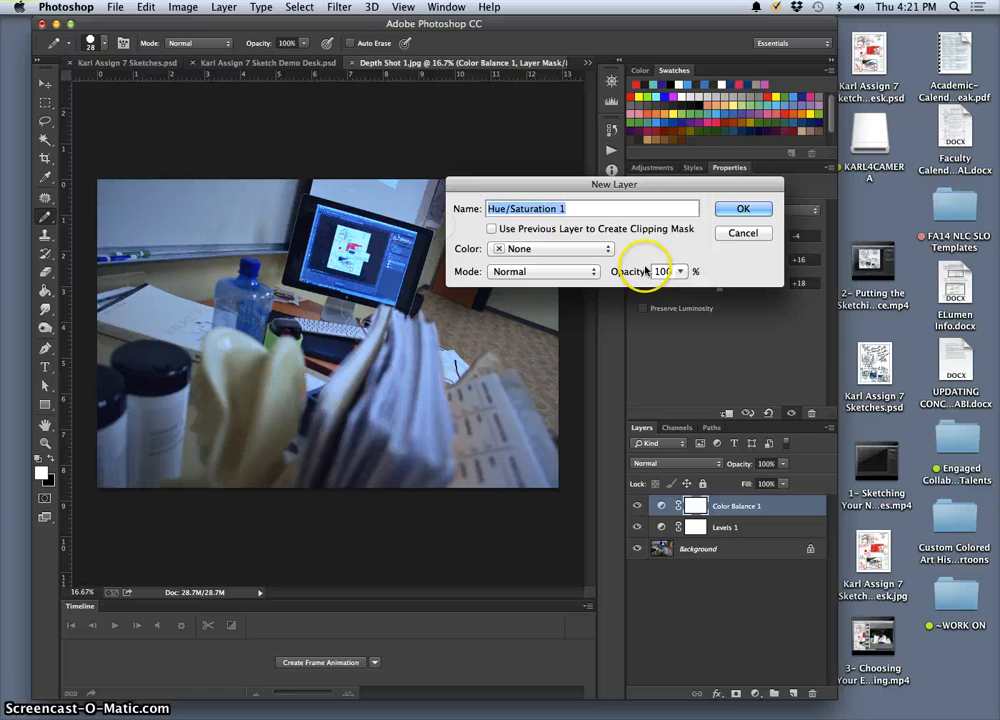
left_click(737, 209)
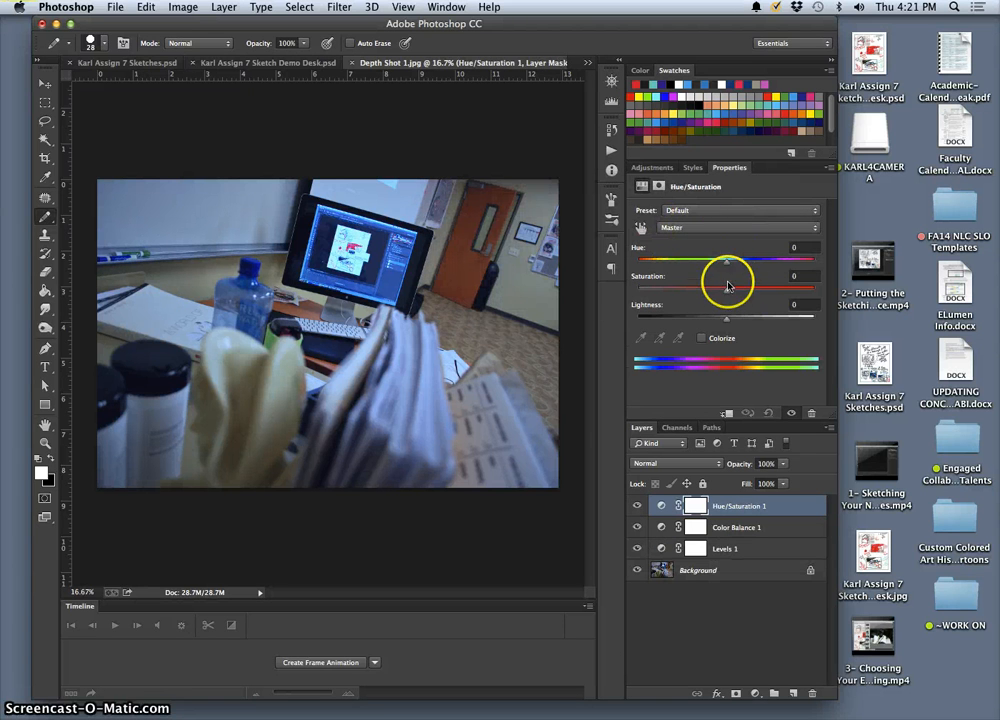
left_click_drag(726, 289, 669, 291)
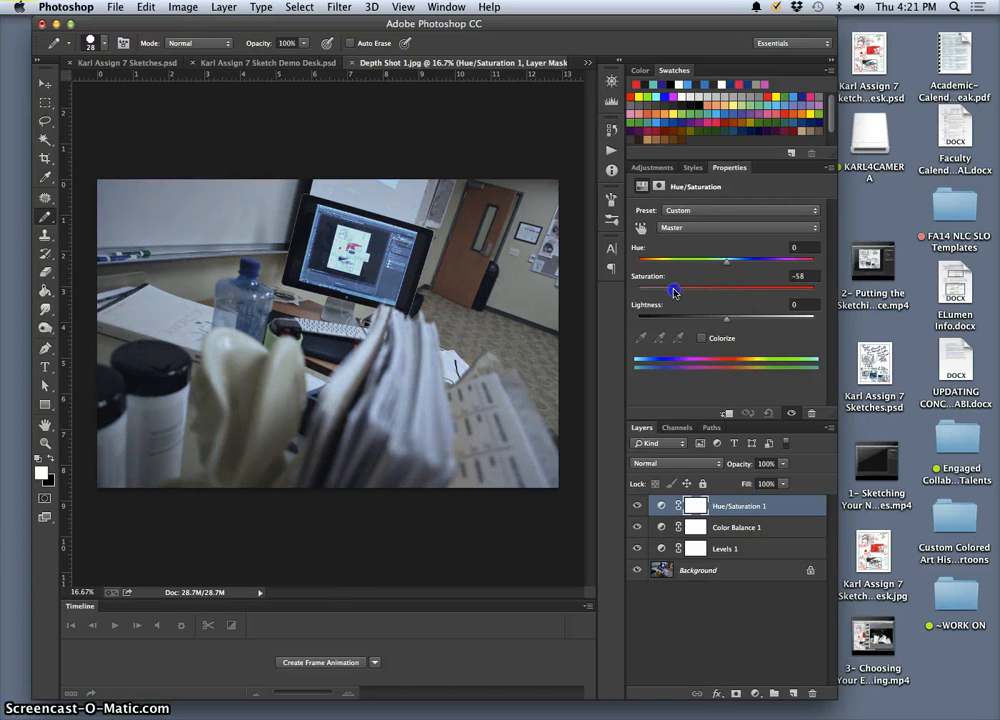
left_click_drag(674, 292, 669, 290)
Step: Set the Reds range of Hue/Saturation 1 to hue -1 and saturation +49
left_click(686, 227)
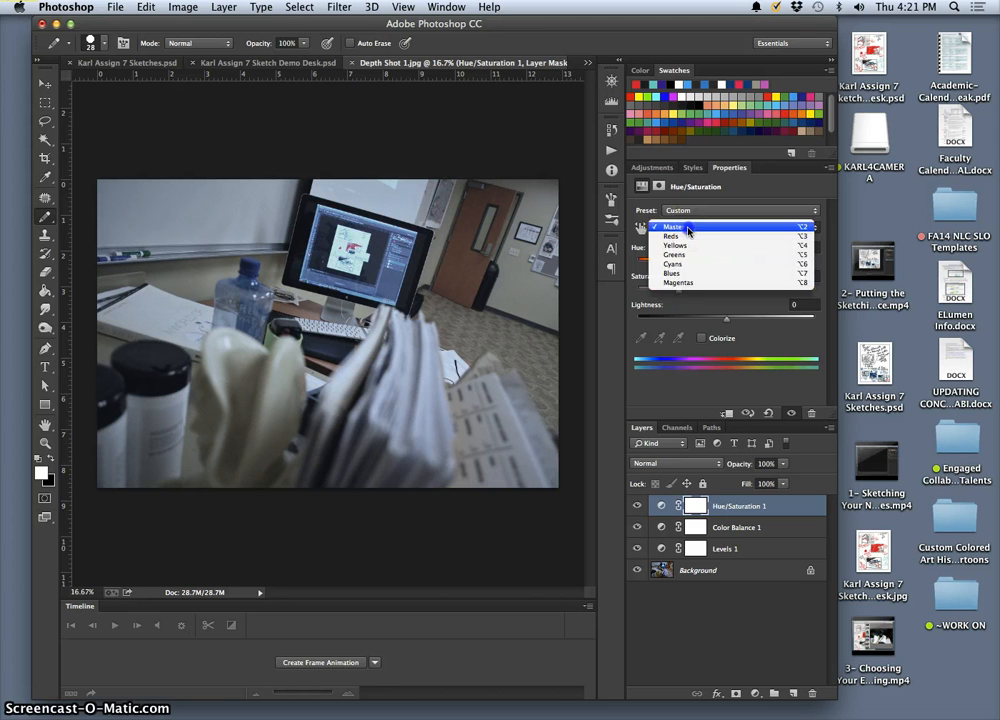
left_click(674, 236)
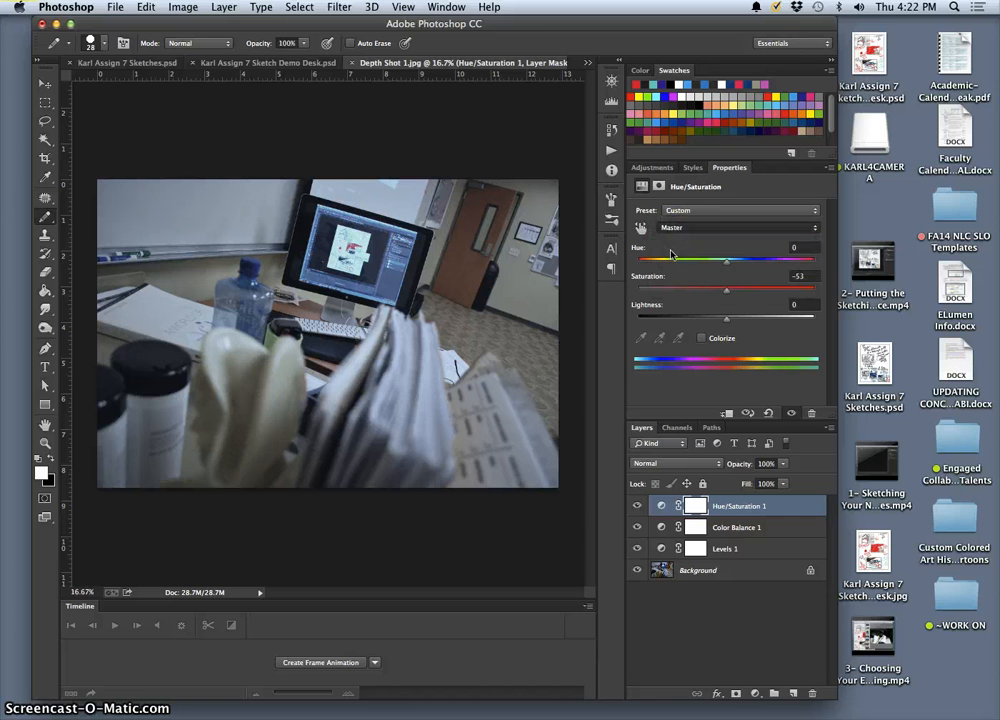
left_click_drag(724, 293, 737, 293)
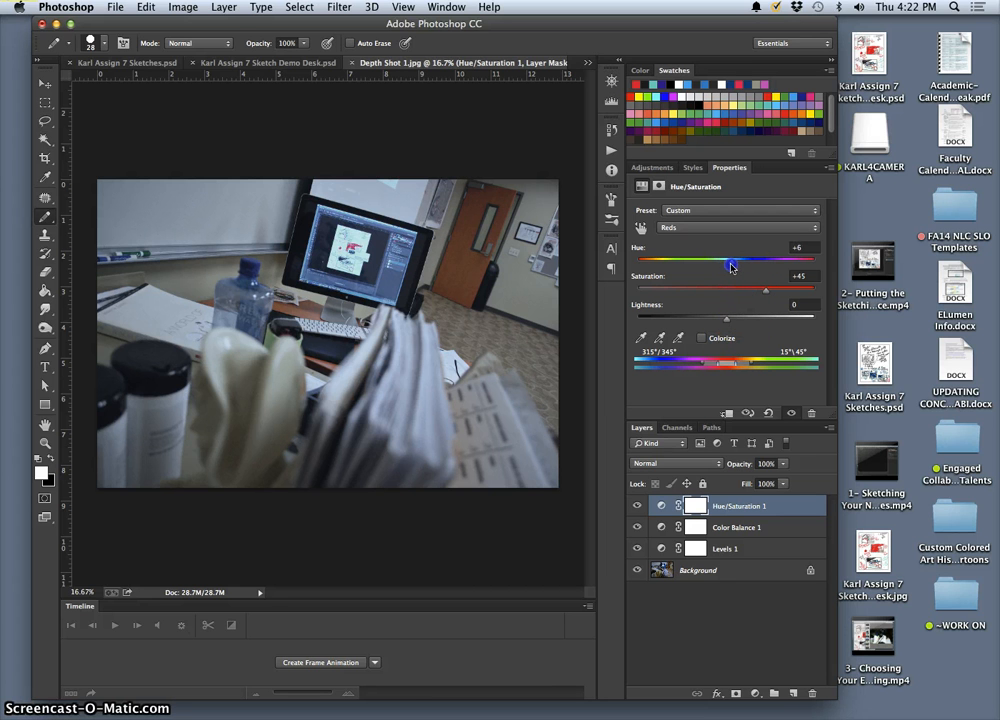
left_click_drag(731, 266, 726, 266)
left_click_drag(778, 292, 777, 292)
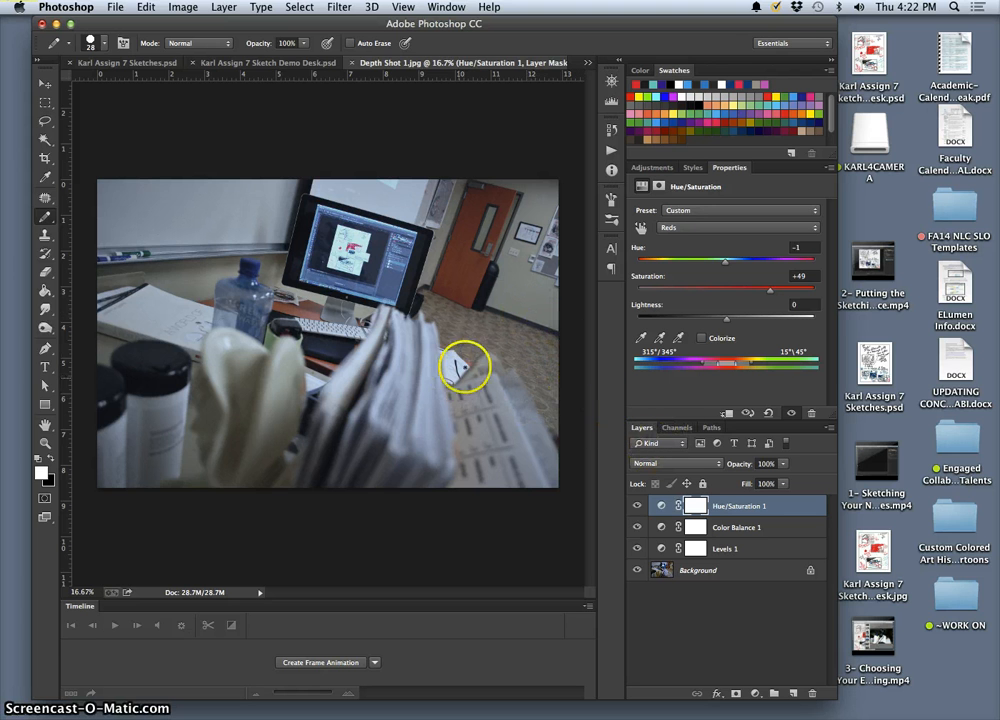
Step: Check the photo using Hue/Saturation 1's visibility, adjust that layer's opacity, and keep Color Balance 1 at 100% opacity
left_click(637, 506)
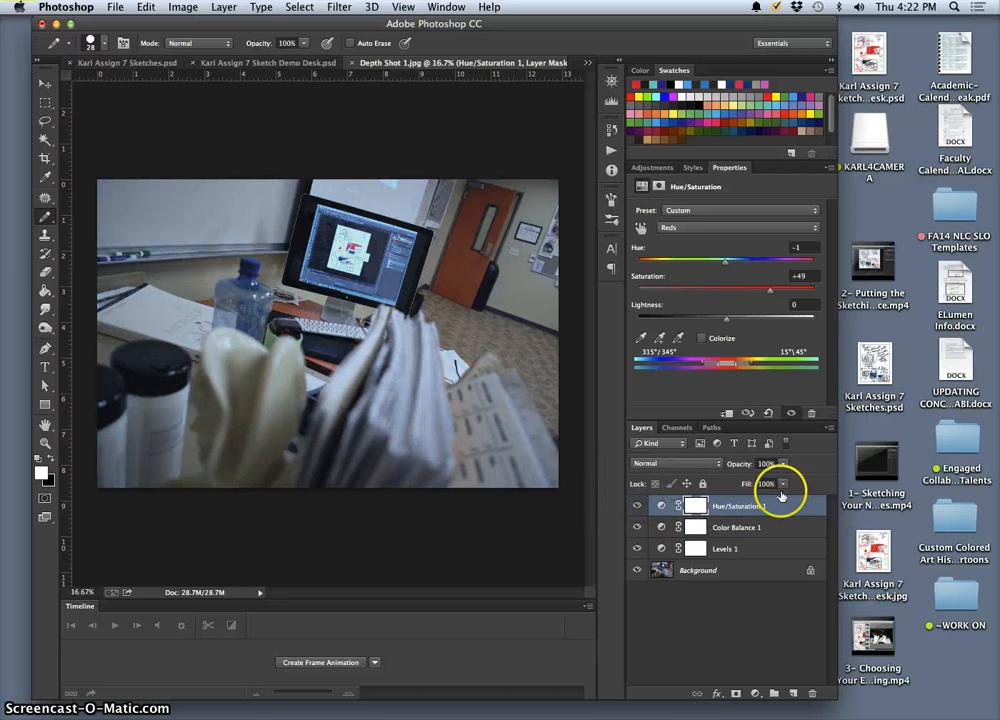
left_click(783, 464)
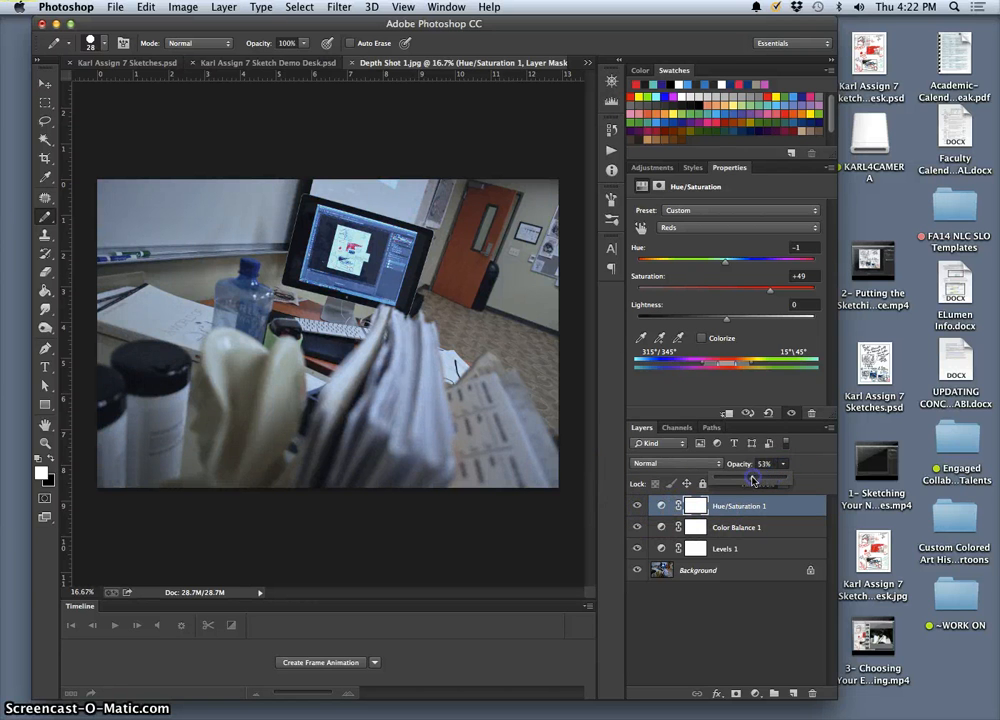
left_click_drag(769, 481, 781, 482)
left_click(752, 528)
left_click(783, 465)
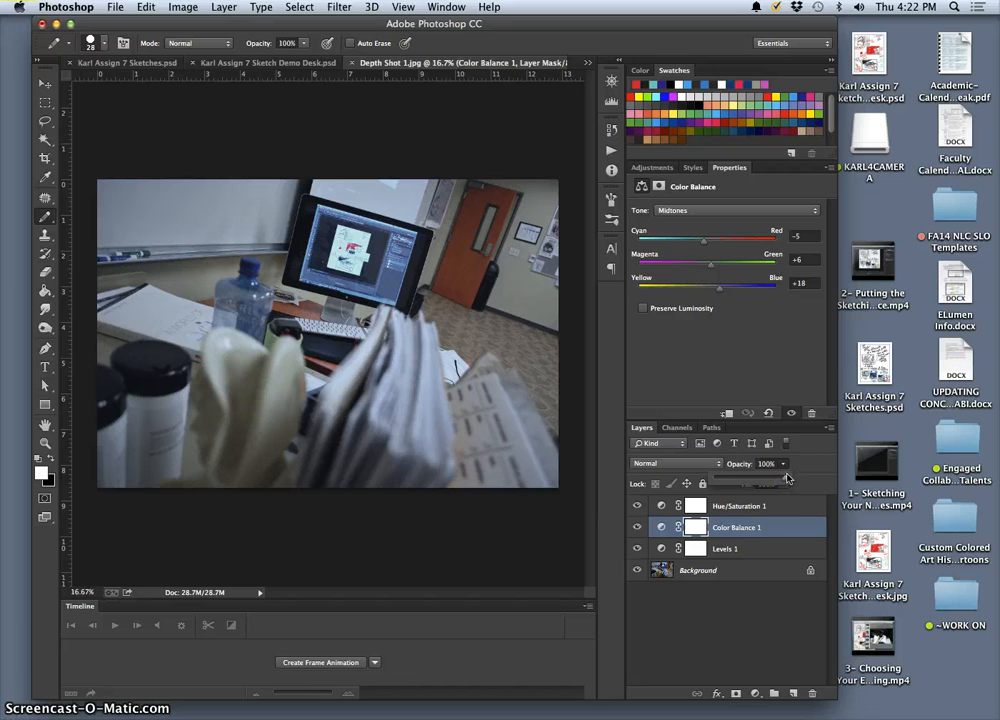
left_click(758, 545)
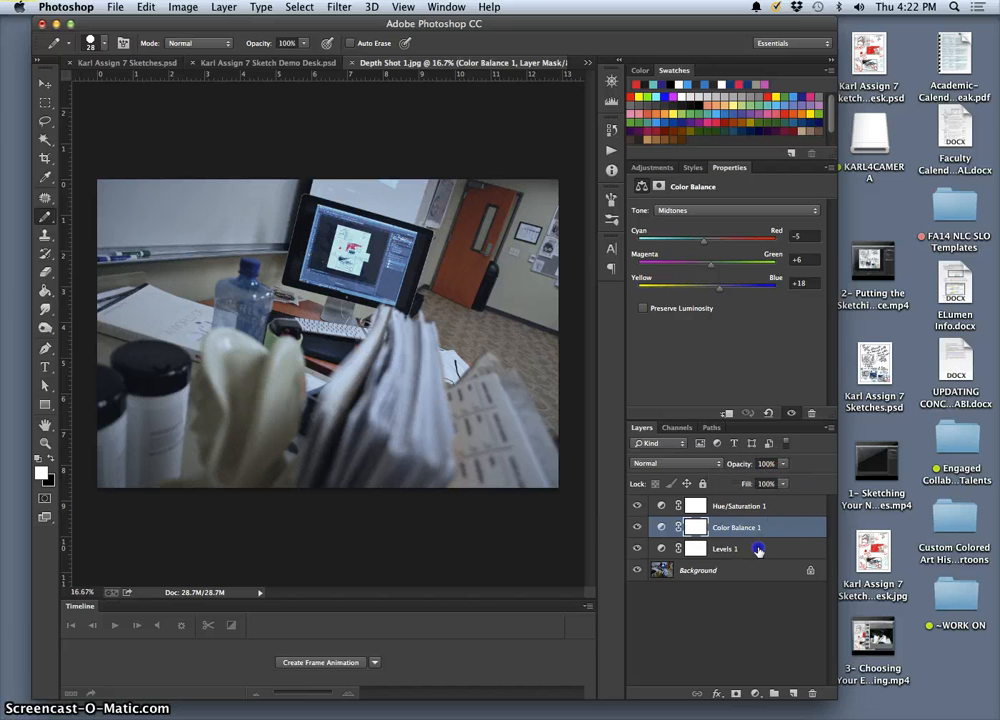
Step: Reduce the opacity of the Levels 1 layer to 70% and deselect all layers
left_click(781, 464)
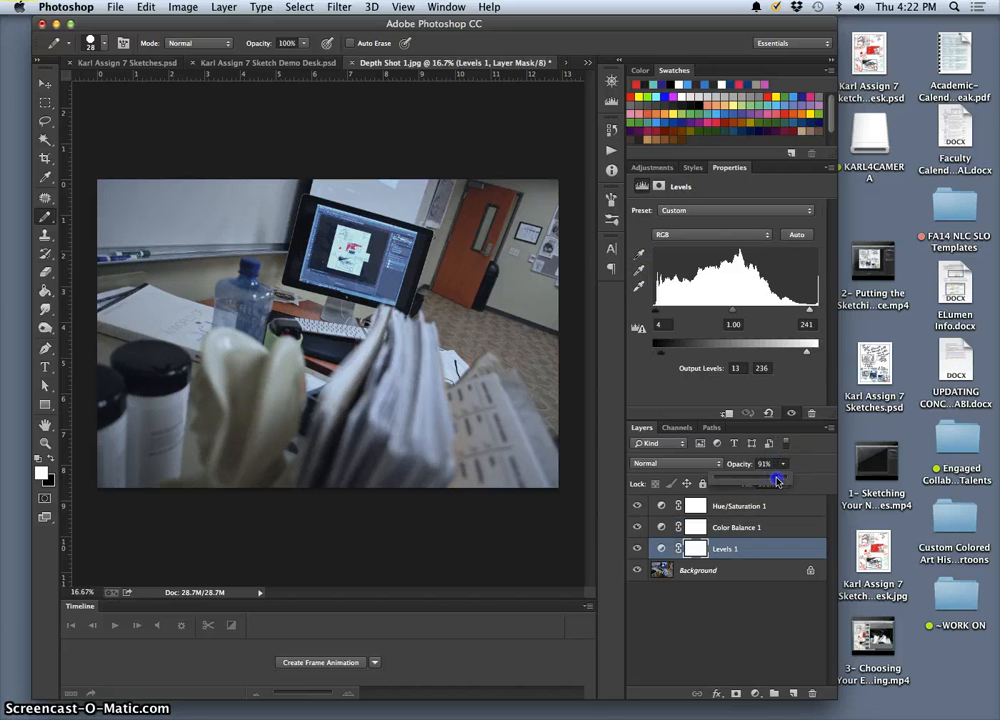
left_click(760, 550)
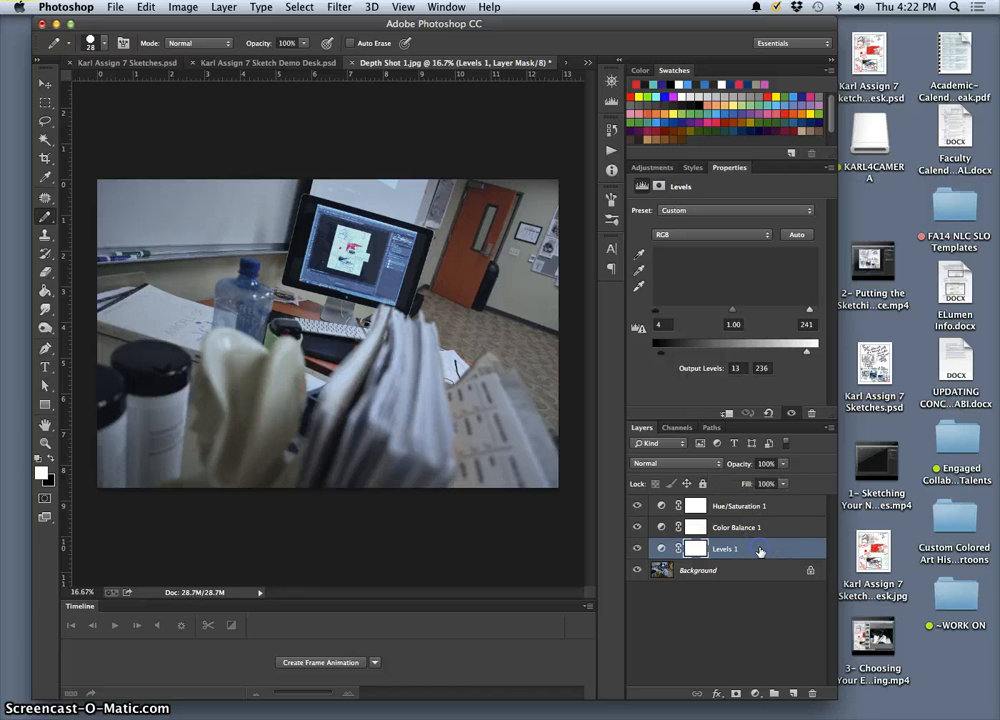
left_click(783, 464)
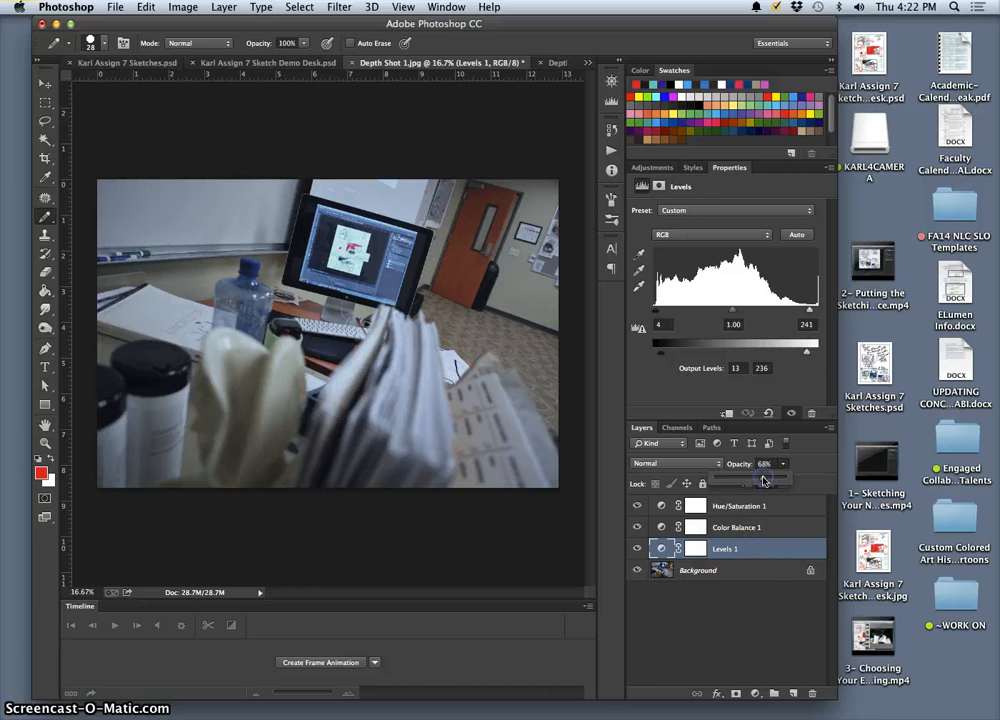
left_click_drag(749, 481, 763, 481)
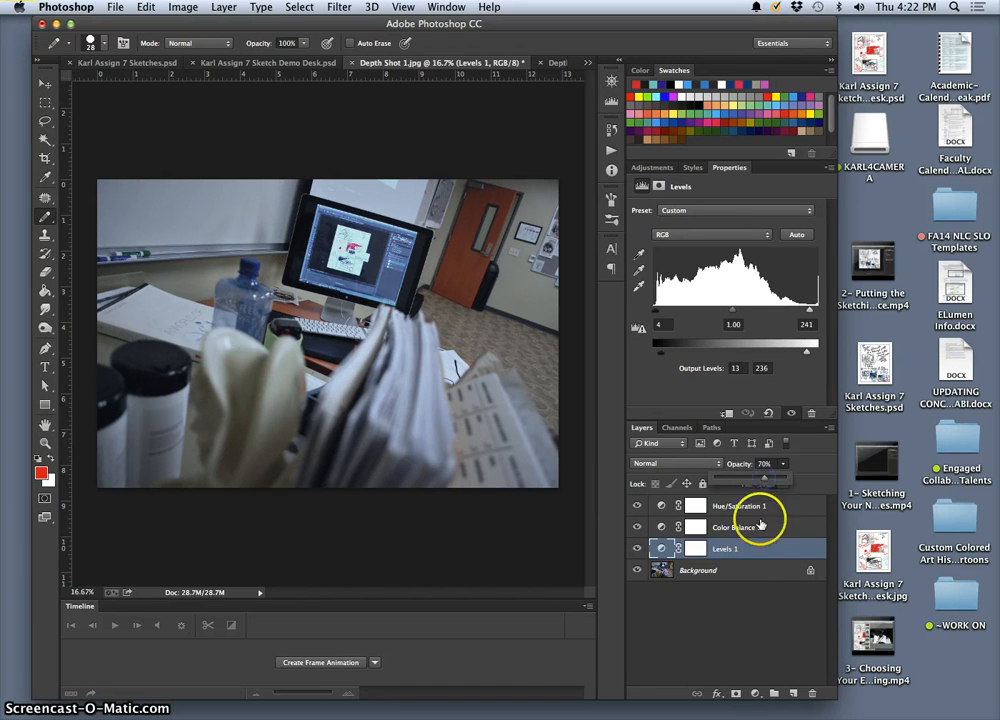
left_click(699, 610)
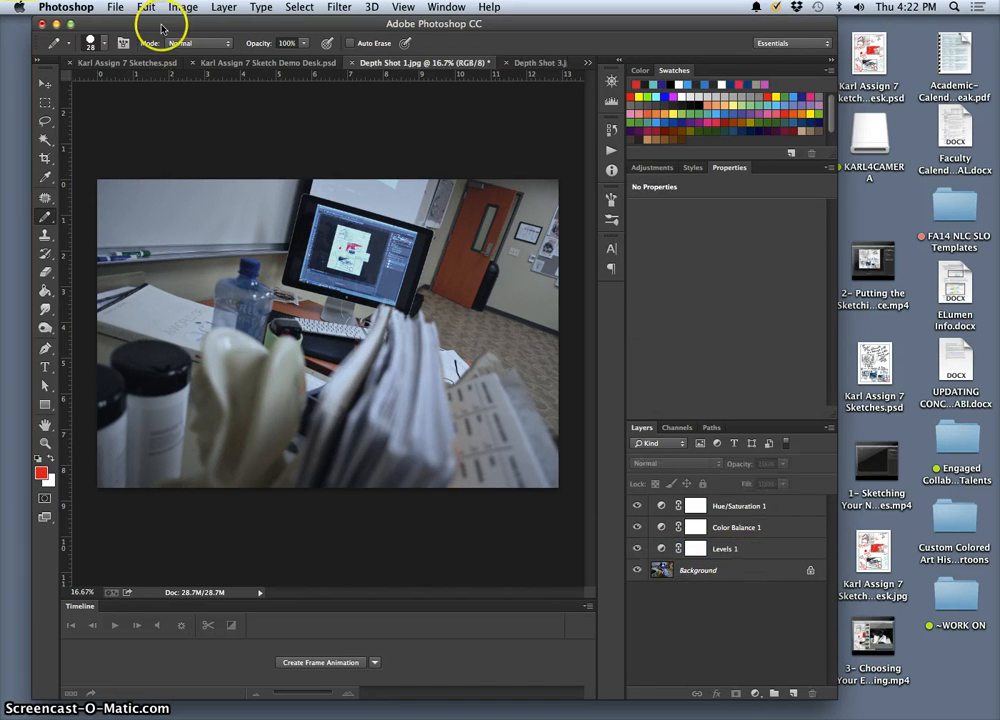
Step: Save the layered photo to the Desktop in Photoshop format, adding the owner's first name before Depth Shot 1.psd
left_click(116, 7)
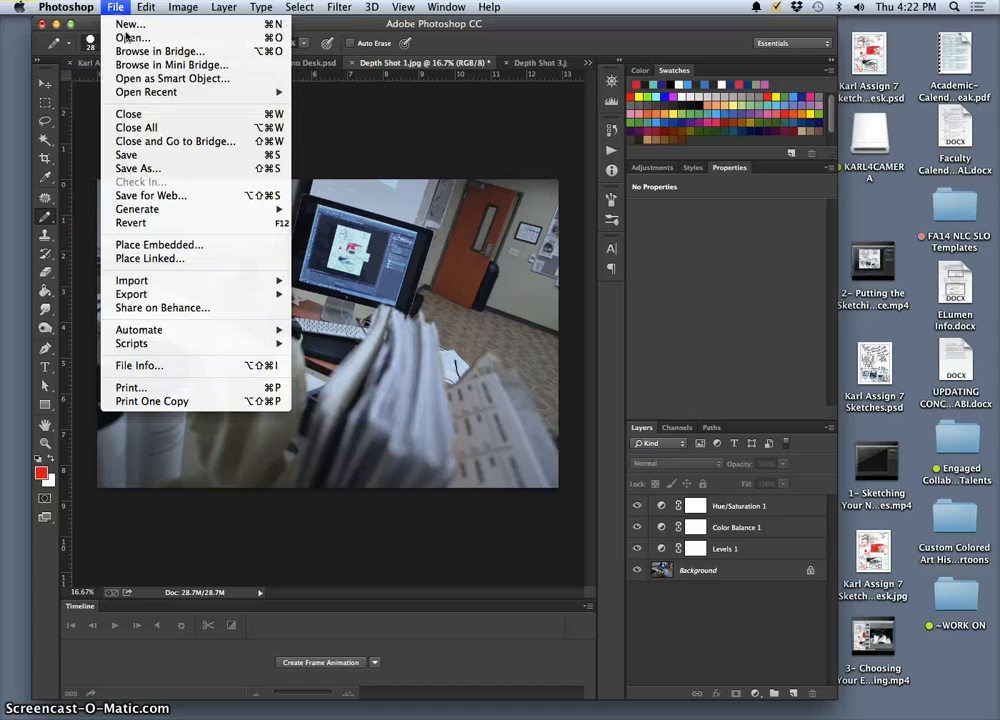
left_click(156, 172)
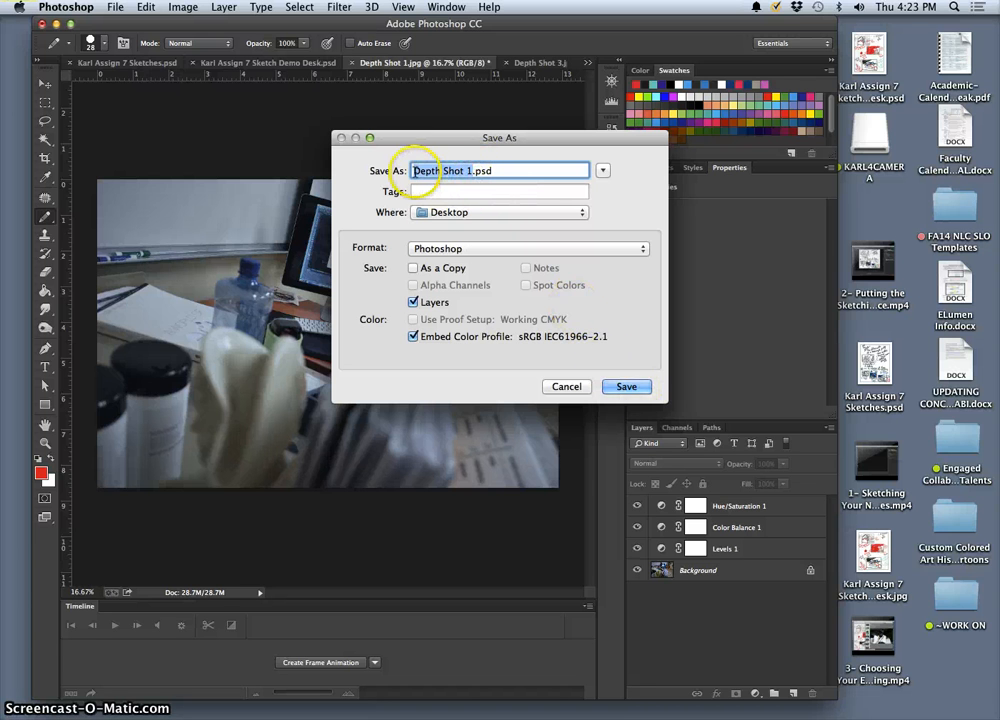
left_click(412, 171)
type("Karl")
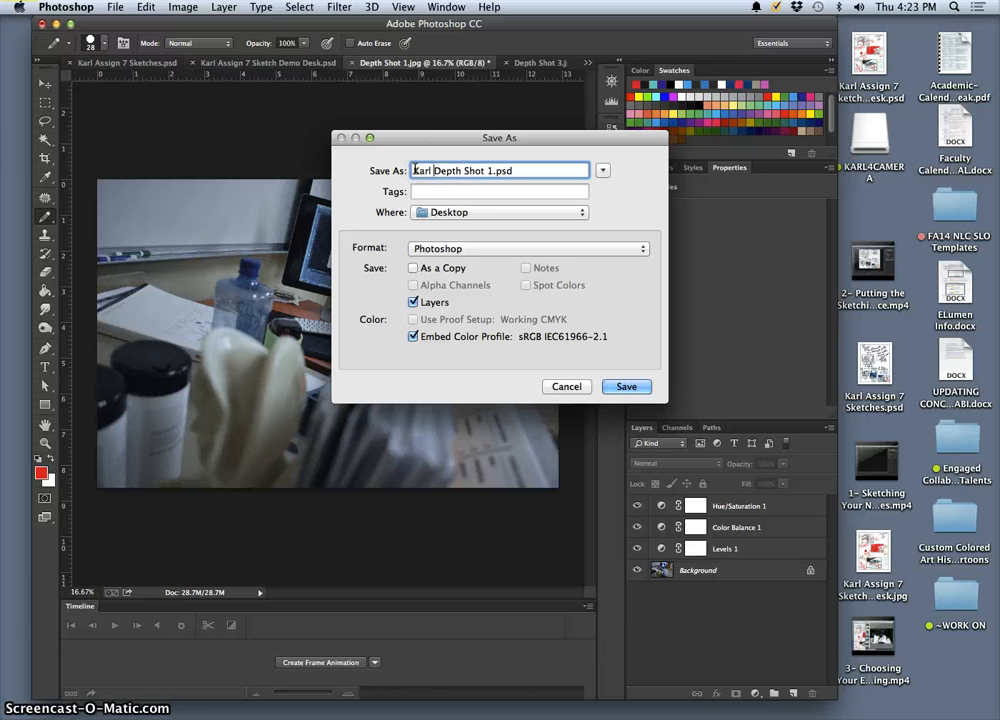
left_click(620, 388)
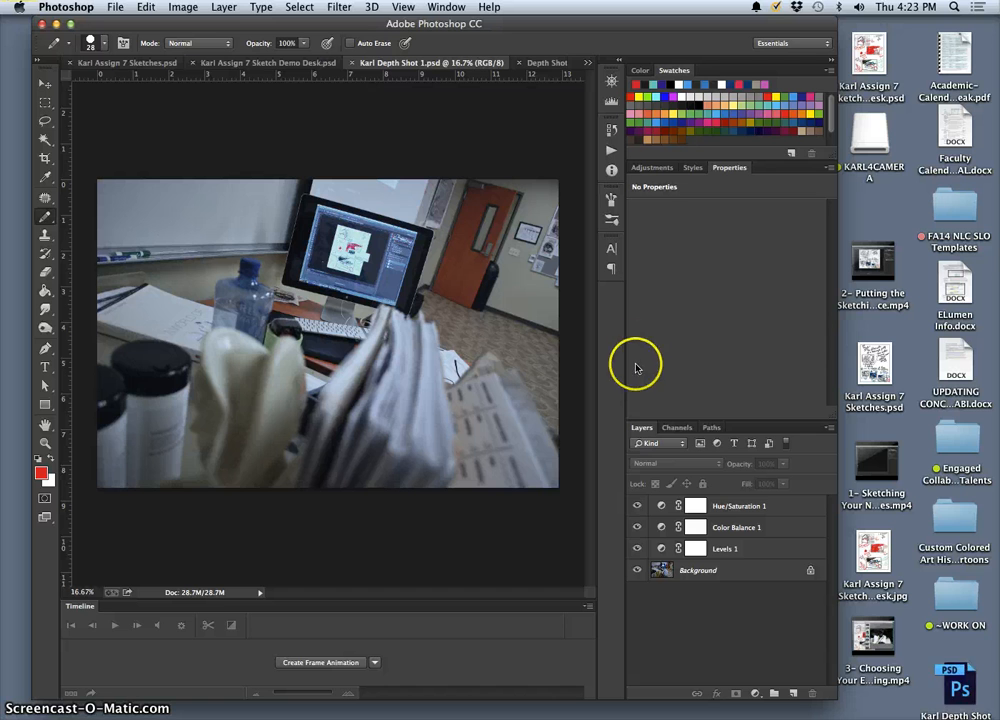
Step: View the open Depth Shot 3.jpg document and switch to Depth Shot 2.jpg
left_click(547, 62)
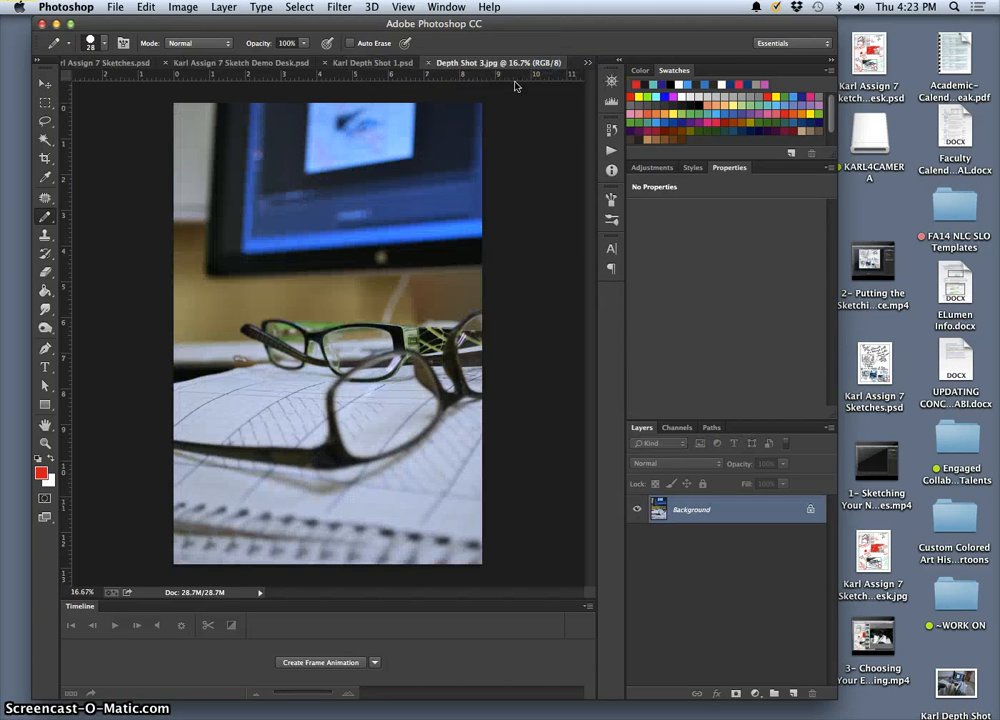
left_click(587, 63)
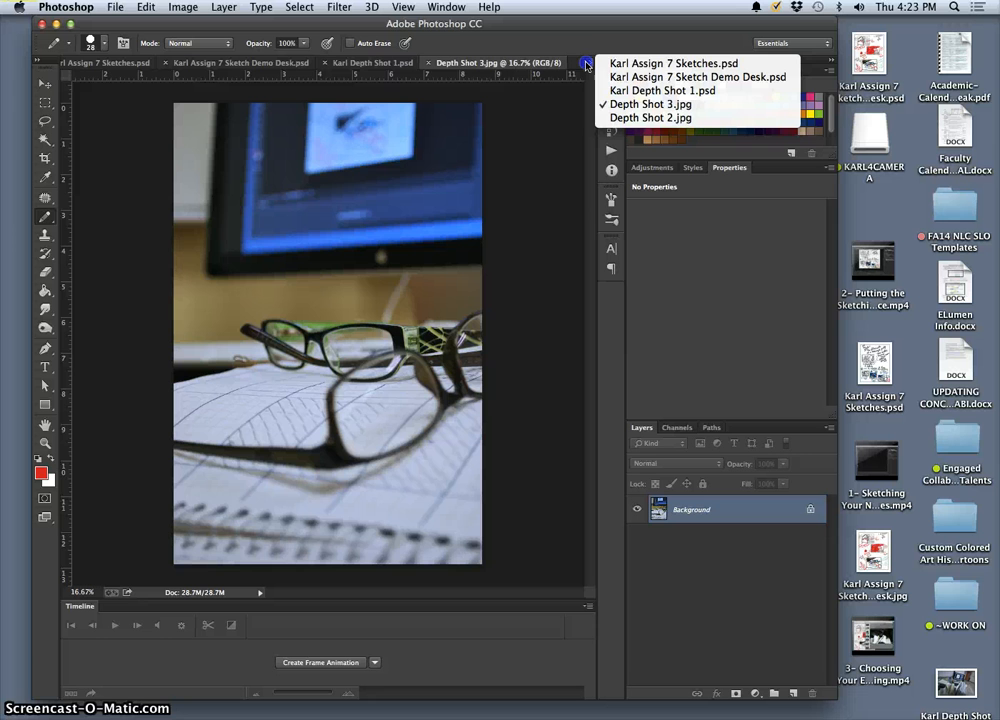
left_click(620, 117)
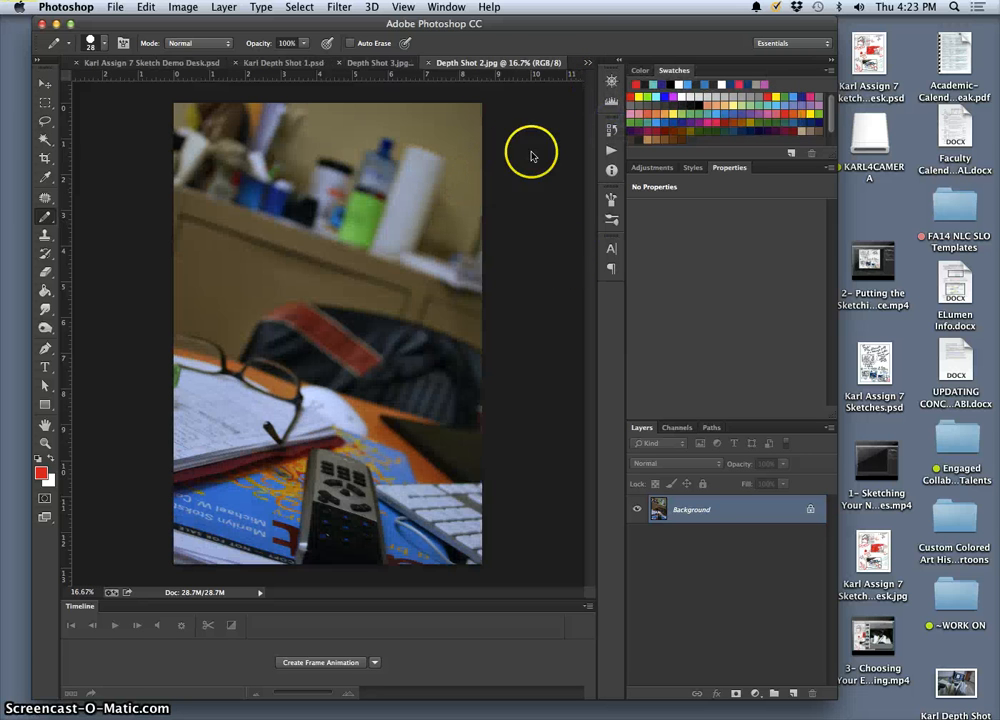
Step: Float Depth Shot 2.jpg in its own window beside the main window showing the Depth Shot 1 PSD
left_click_drag(431, 60, 175, 174)
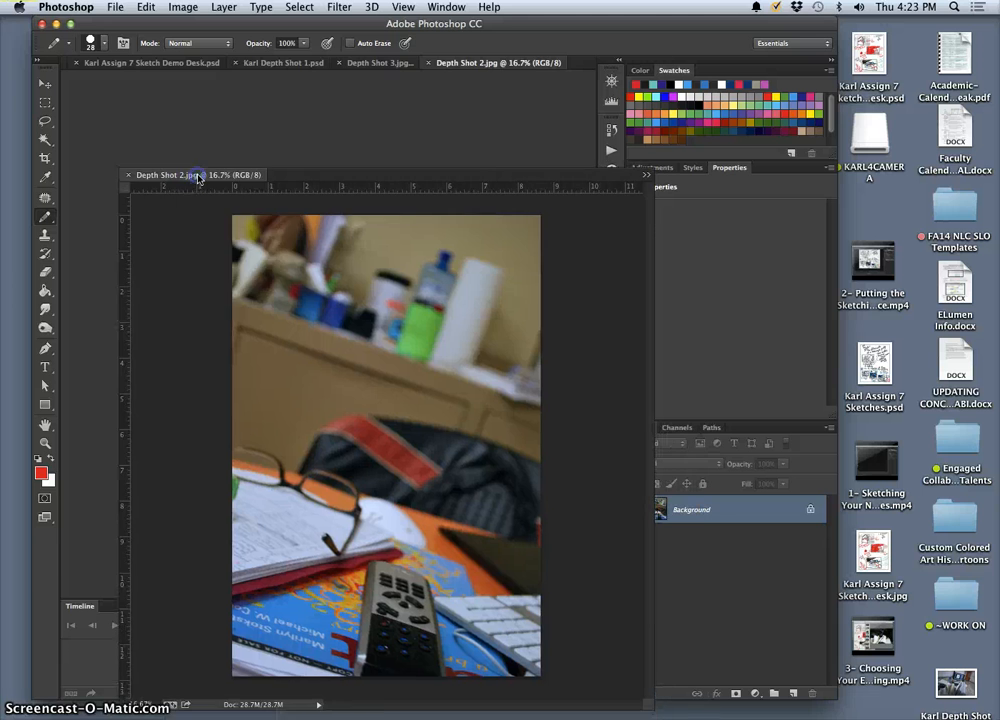
left_click(379, 66)
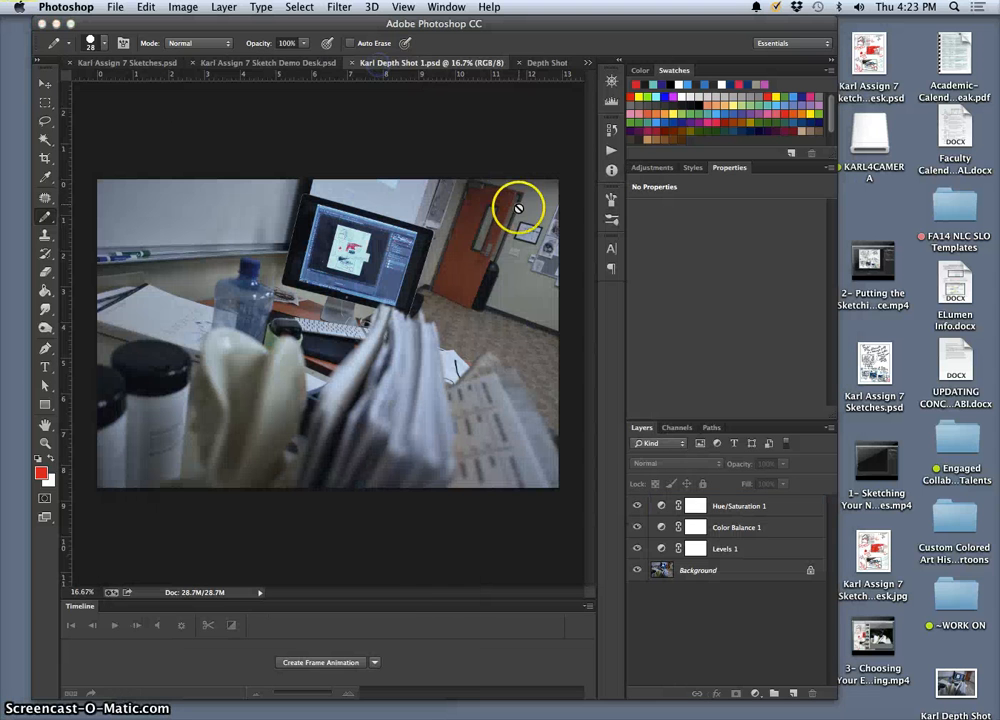
left_click_drag(391, 20, 610, 18)
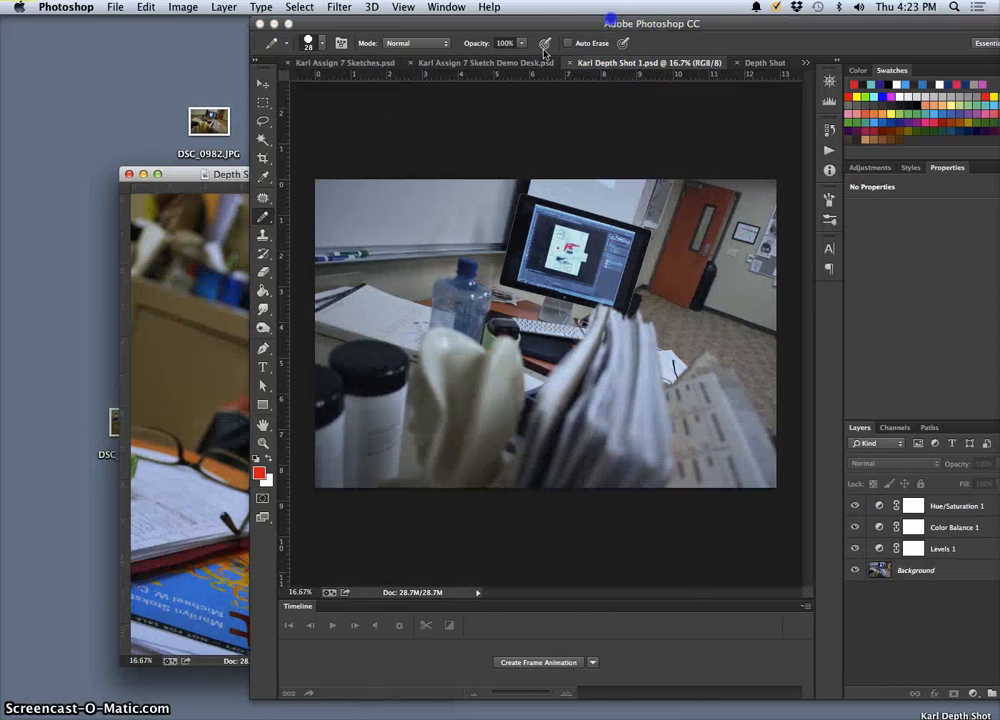
left_click(215, 173)
left_click_drag(490, 24, 403, 24)
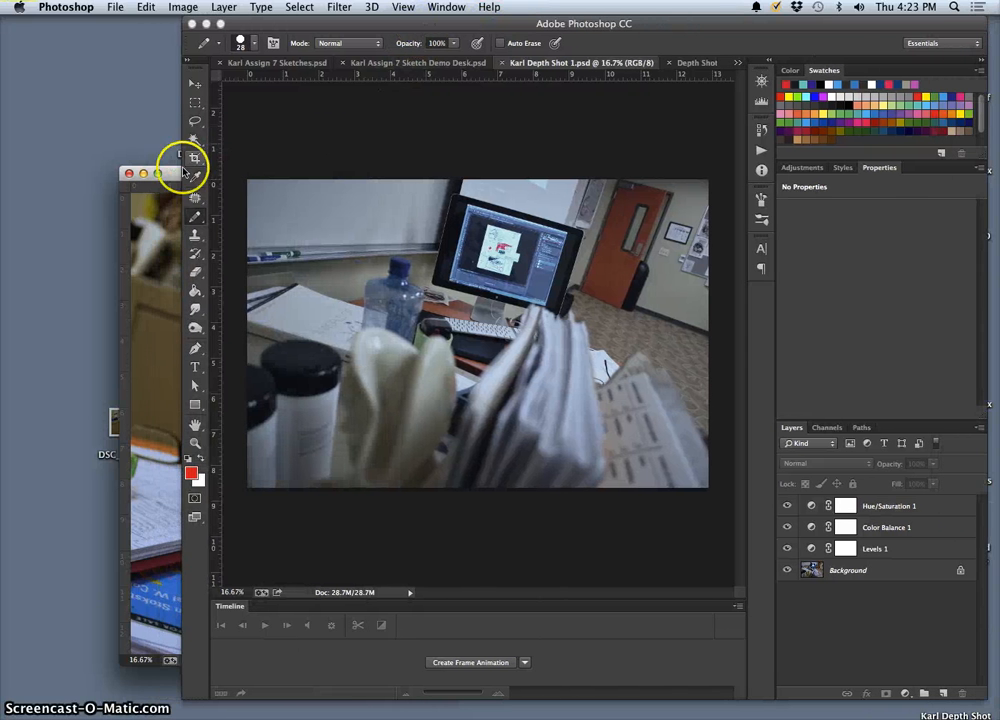
left_click(174, 172)
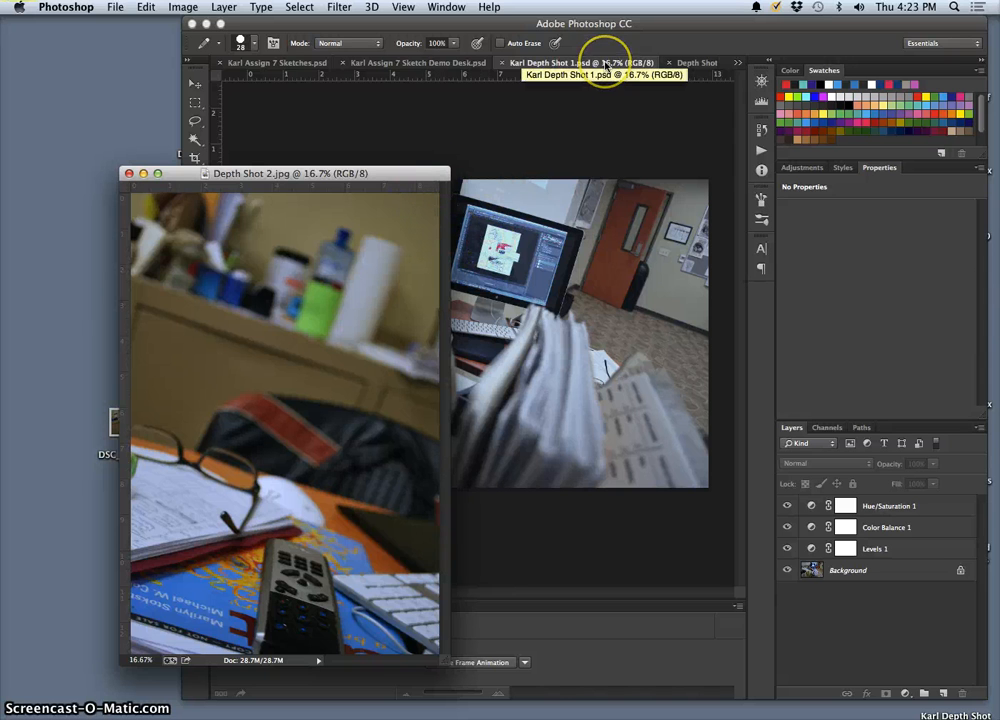
Step: Copy the Hue/Saturation 1, Color Balance 1 and Levels 1 layers from the Depth Shot 1 PSD into Depth Shot 2.jpg and enlarge its window
left_click(941, 507)
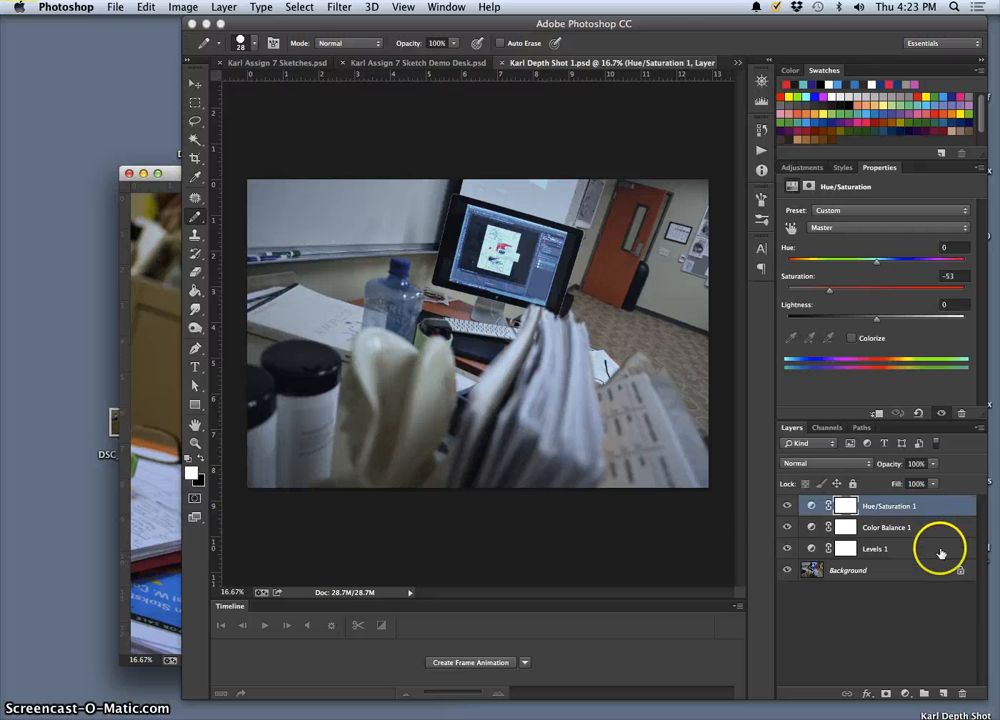
left_click(941, 553, "shift")
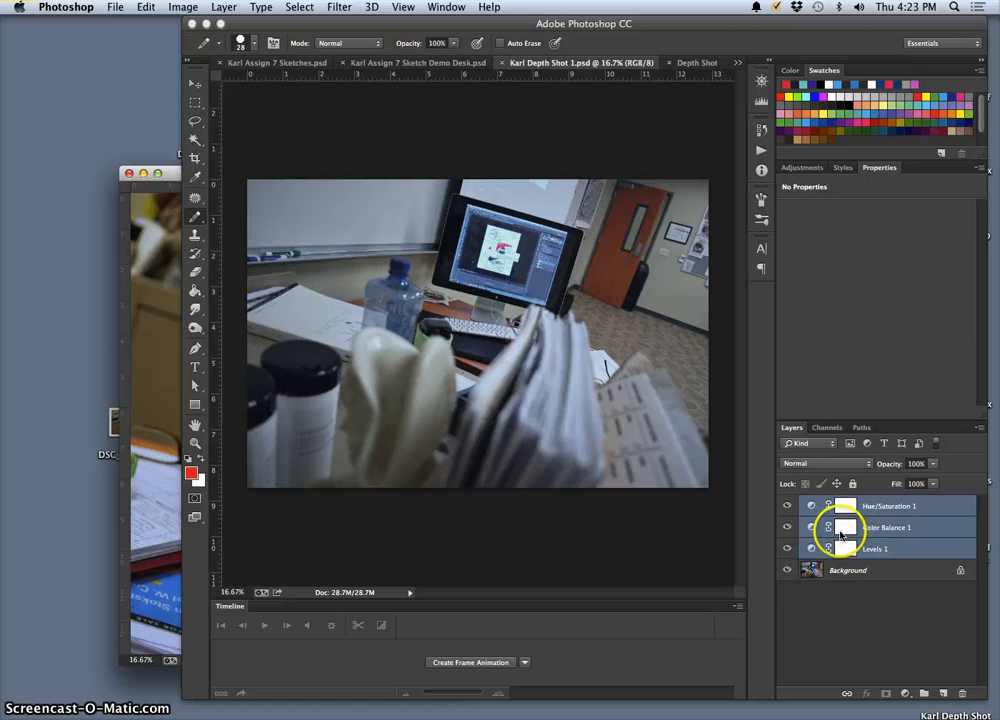
left_click_drag(893, 507, 155, 381)
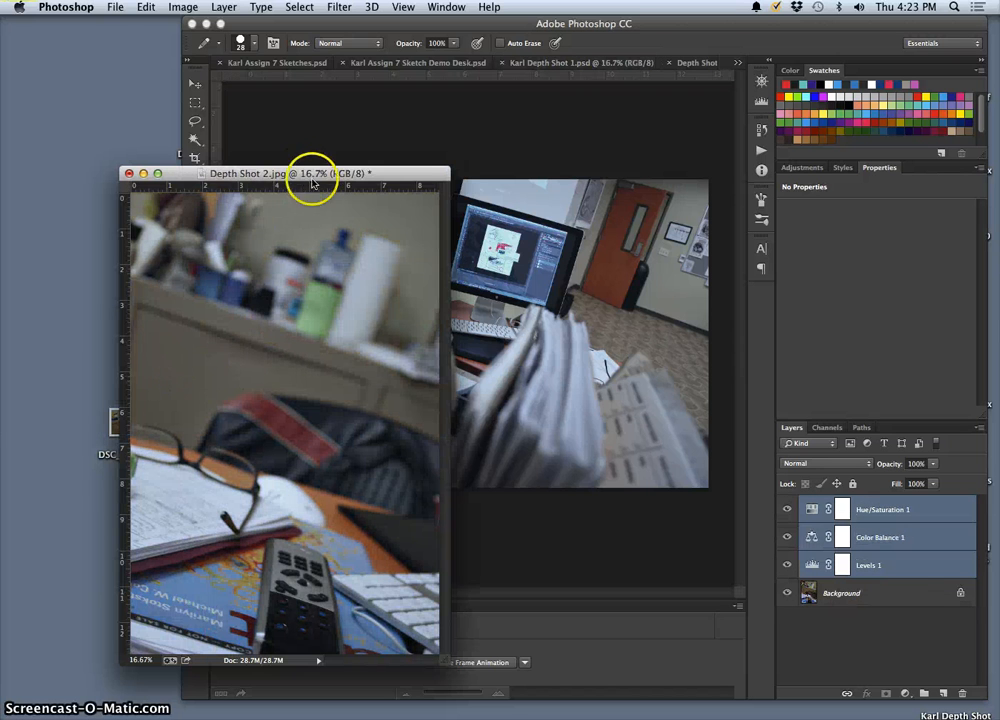
left_click_drag(313, 183, 264, 98)
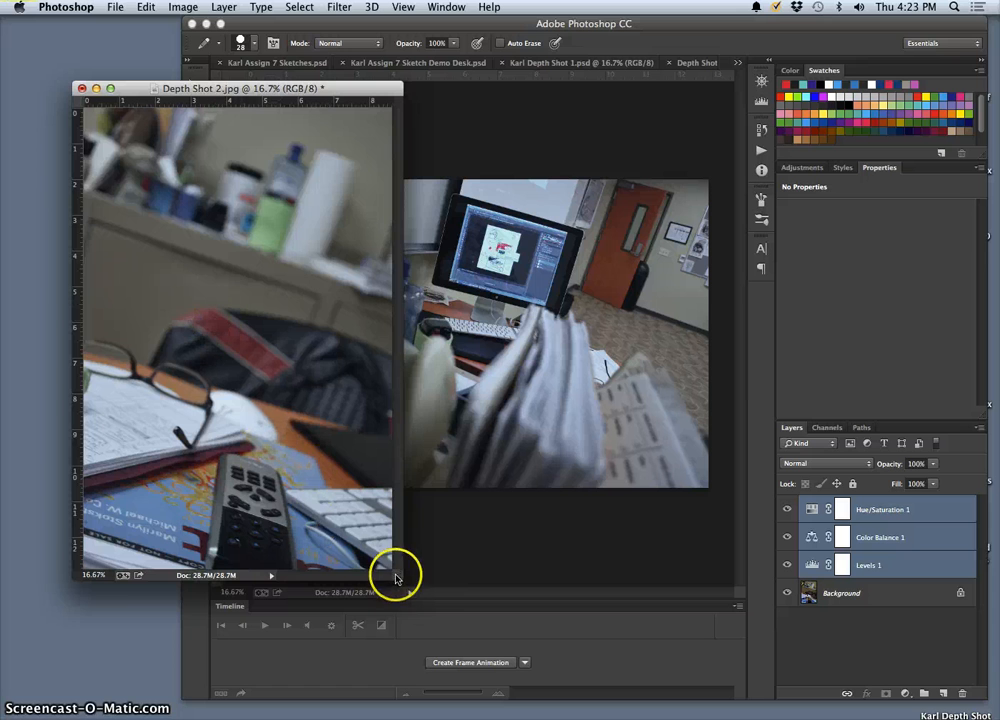
left_click_drag(396, 578, 436, 595)
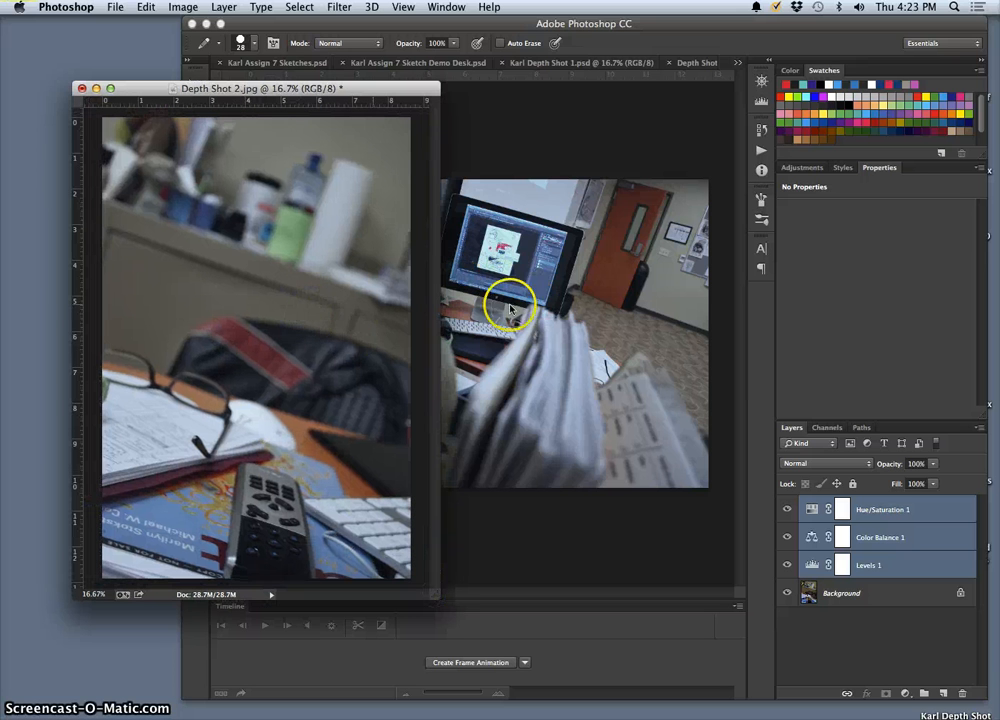
Step: Compare Depth Shot 2 with and without the Hue/Saturation 1 and Color Balance 1 layers, leaving both visible
left_click(787, 509)
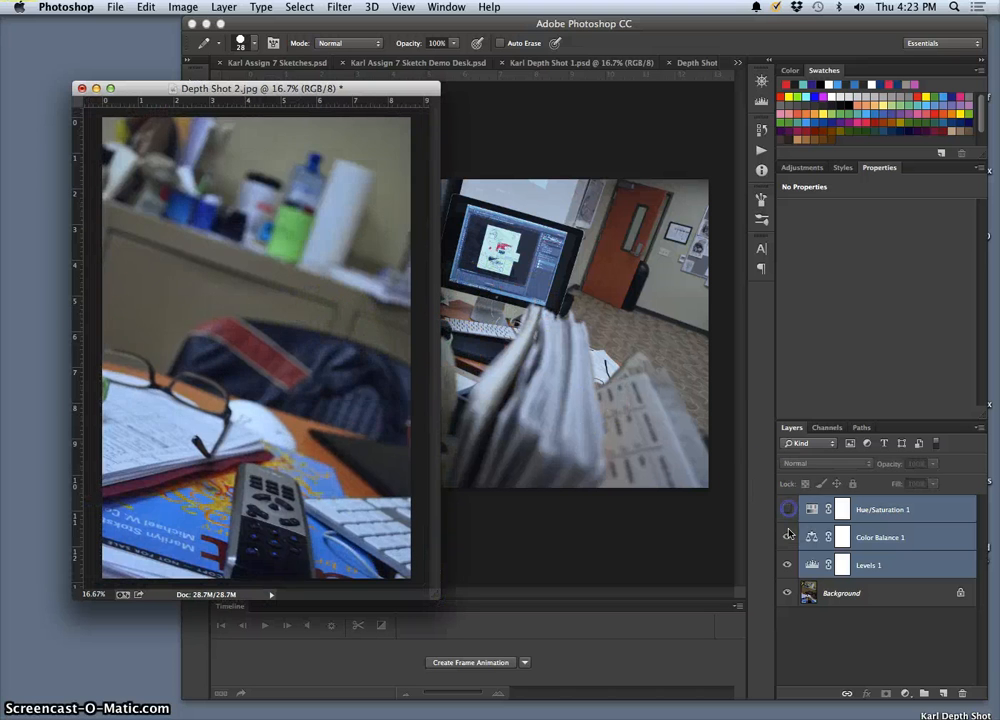
left_click(788, 537)
left_click(788, 538)
left_click(787, 511)
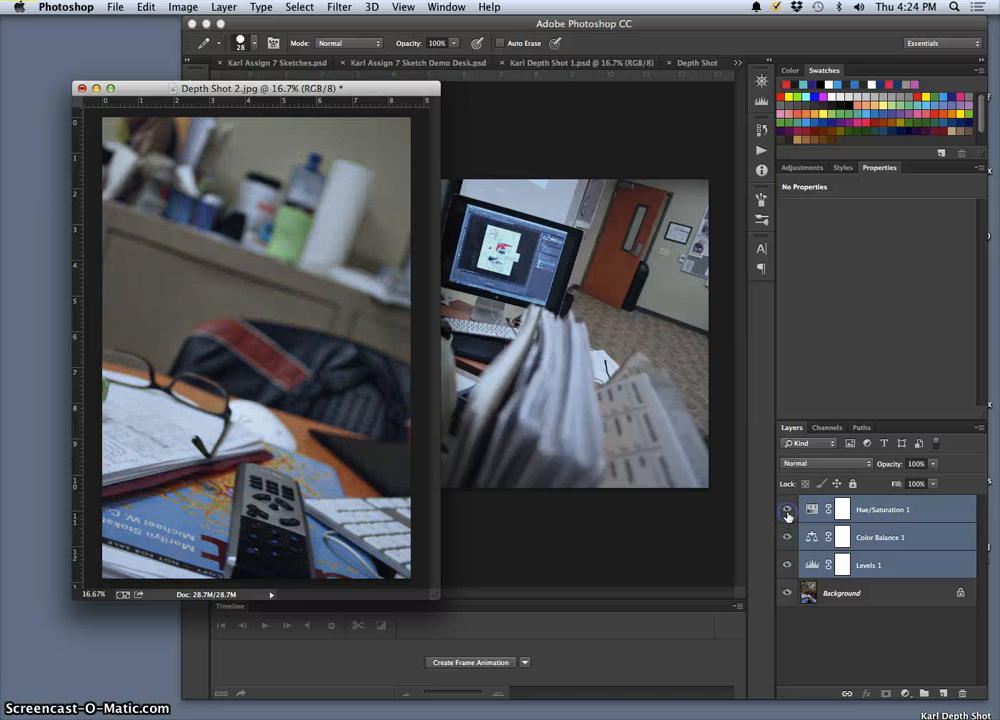
left_click(787, 512)
left_click(787, 512)
left_click(787, 512)
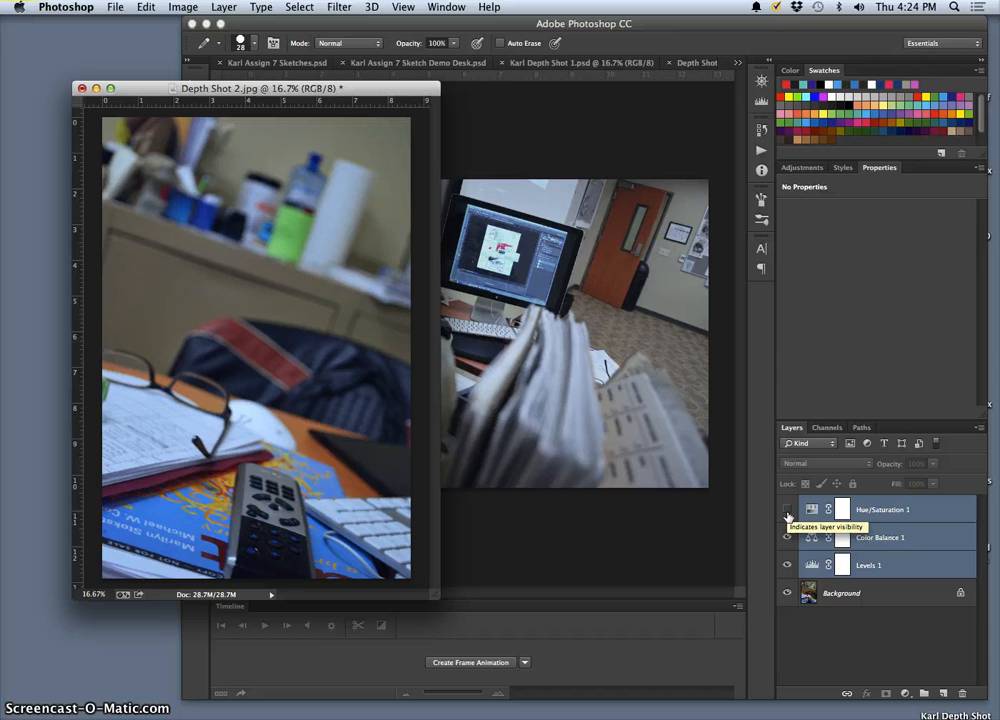
left_click(787, 510)
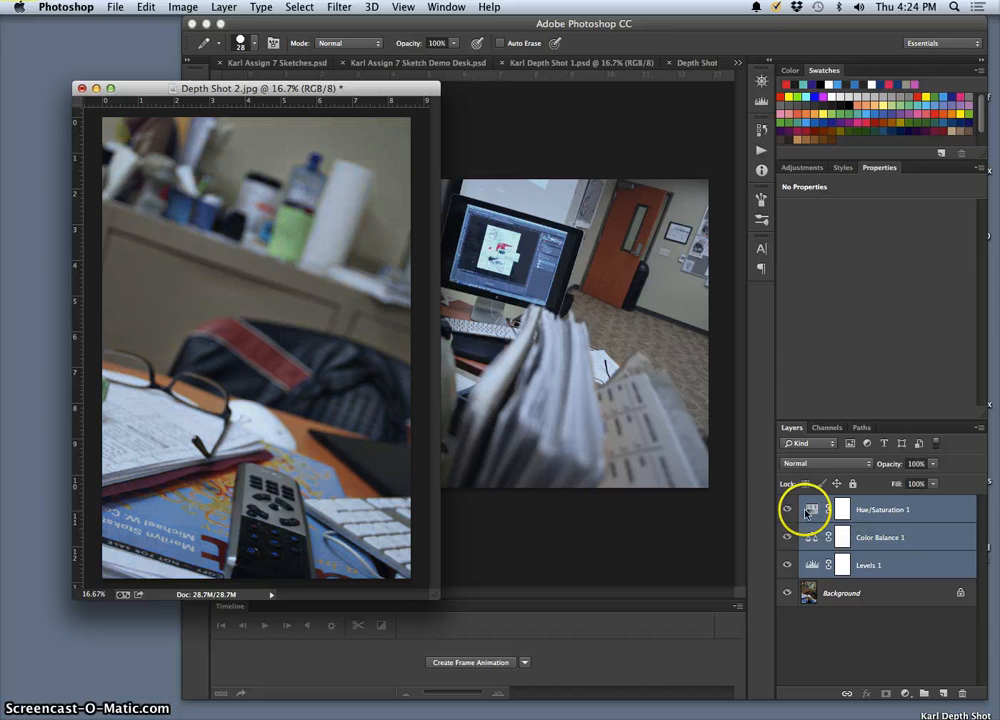
left_click(788, 511)
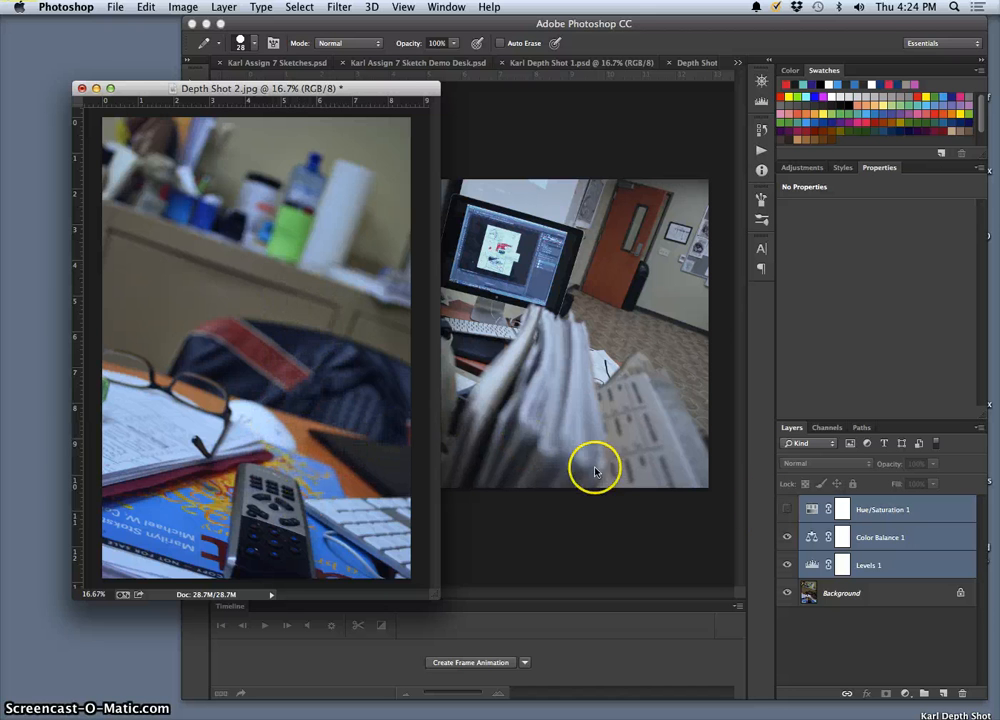
left_click(786, 510)
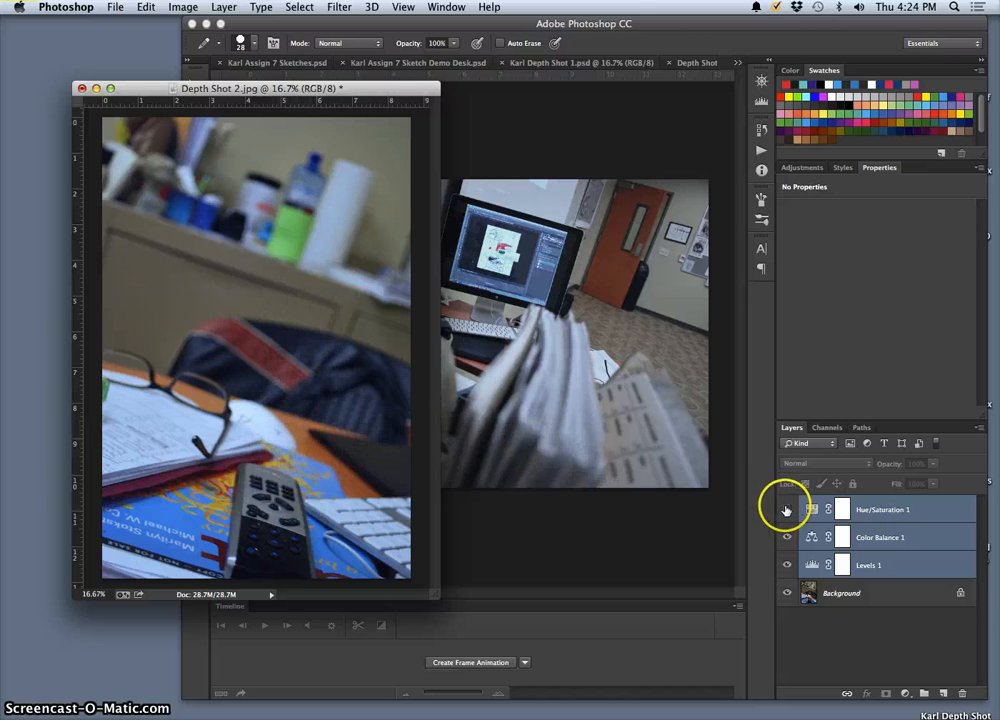
Step: In Hue/Saturation 1, set the Master saturation to -37 and the Cyans saturation to +35
left_click(812, 512)
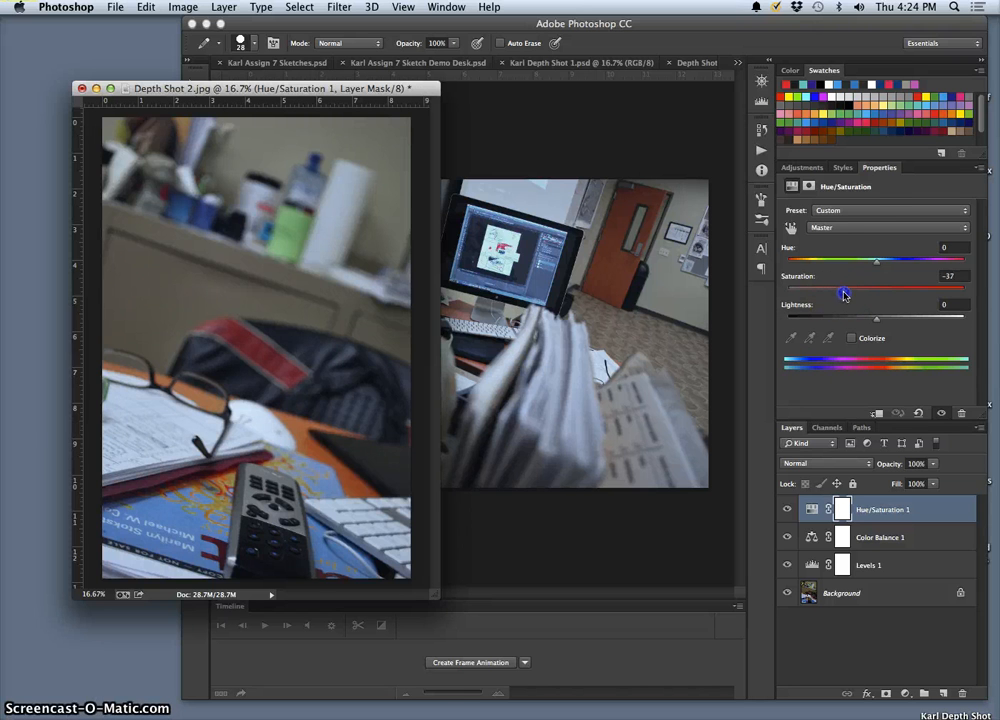
left_click(857, 228)
left_click_drag(856, 236, 907, 292)
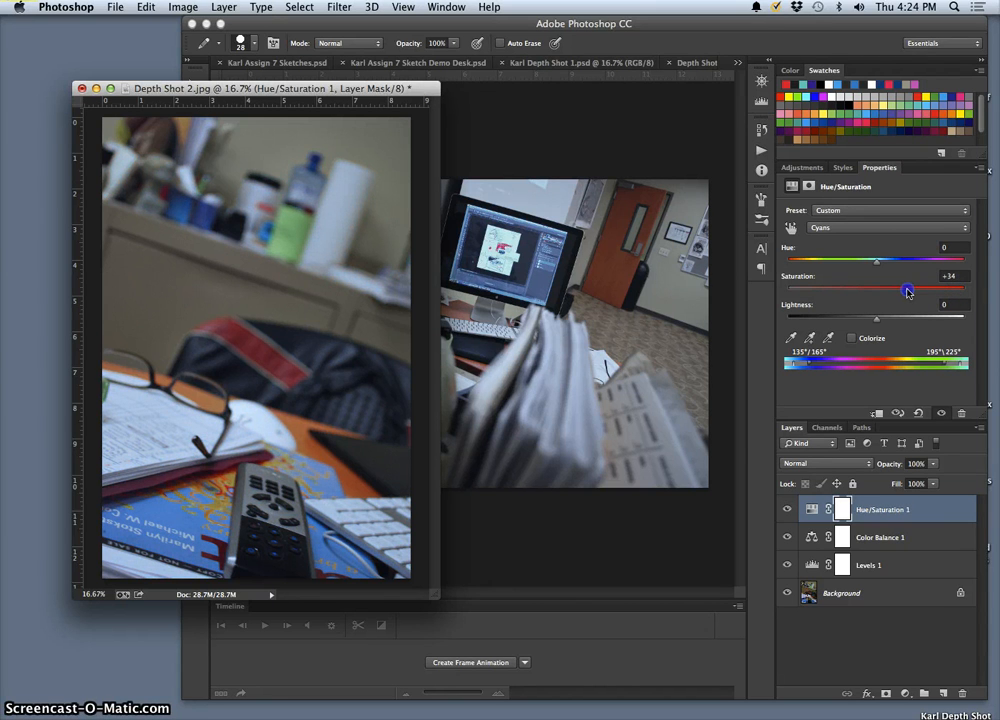
Step: Adjust the Reds in Hue/Saturation 1 to hue +5 and saturation +57
left_click(850, 228)
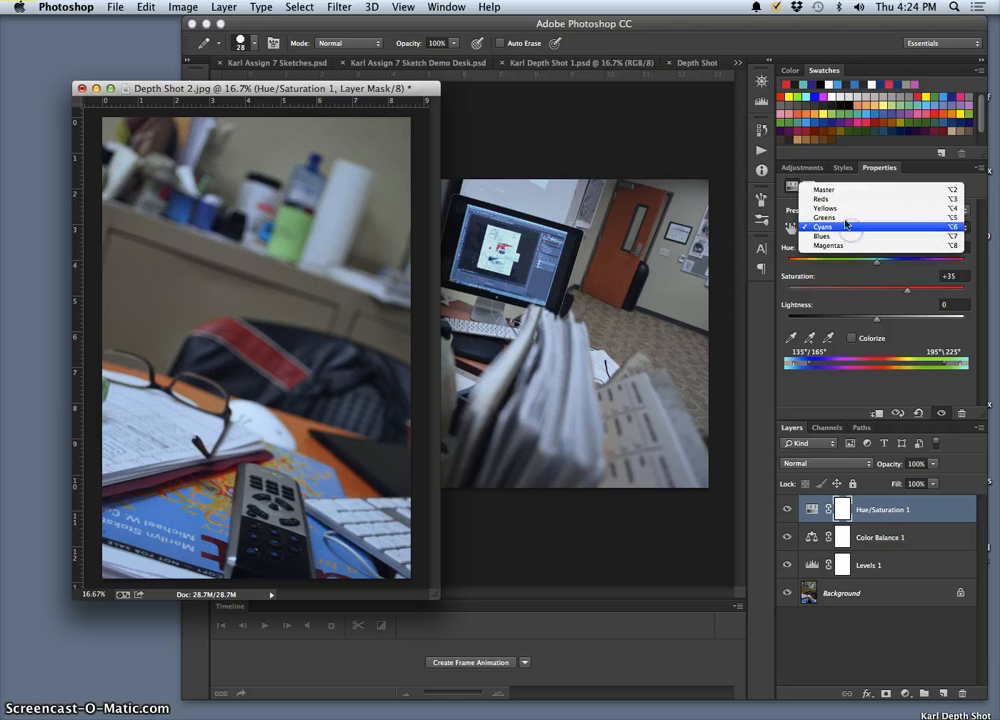
left_click(839, 203)
left_click_drag(900, 290, 920, 293)
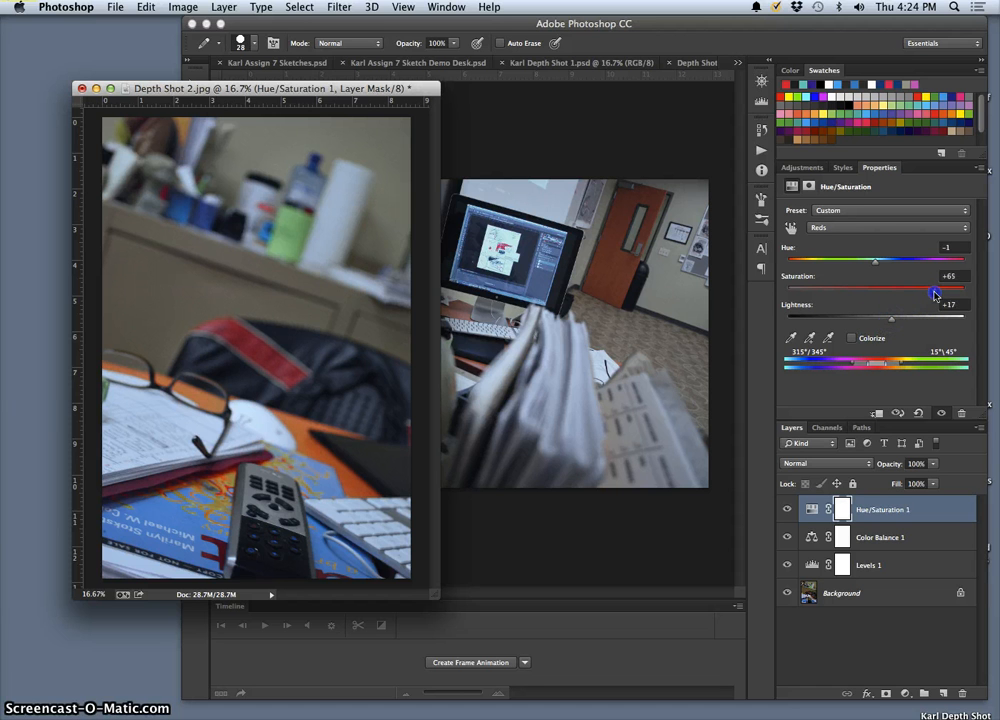
left_click(877, 268)
left_click_drag(873, 268, 871, 268)
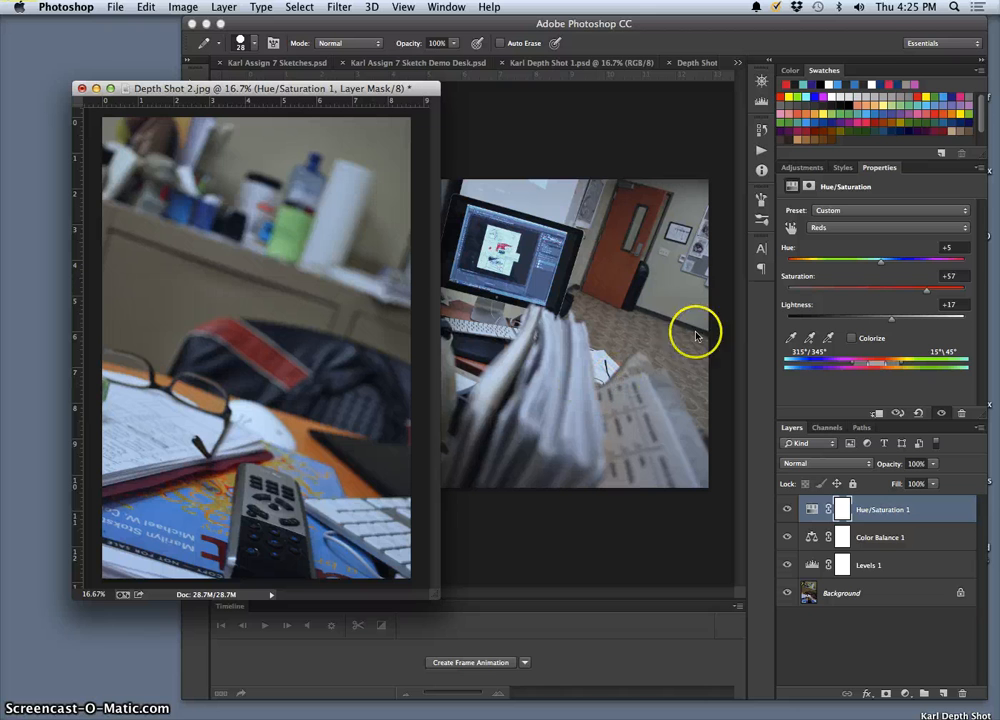
Step: Adjust the Greens in Hue/Saturation 1 to hue -9 and saturation -50
left_click(868, 228)
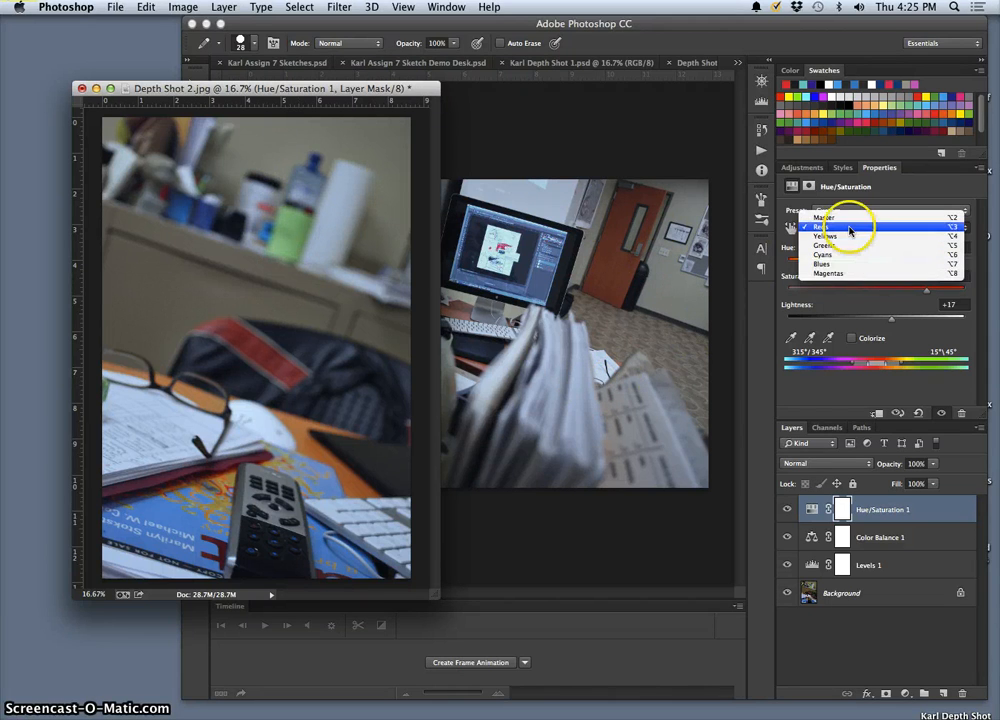
left_click(850, 245)
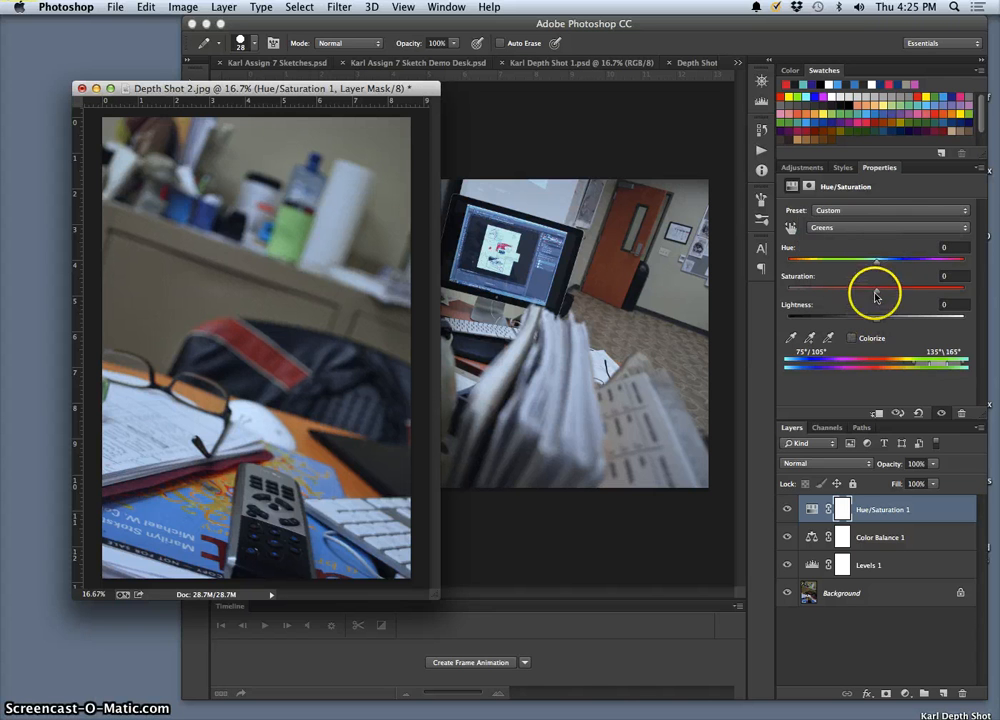
left_click_drag(962, 295, 960, 292)
left_click_drag(882, 293, 868, 293)
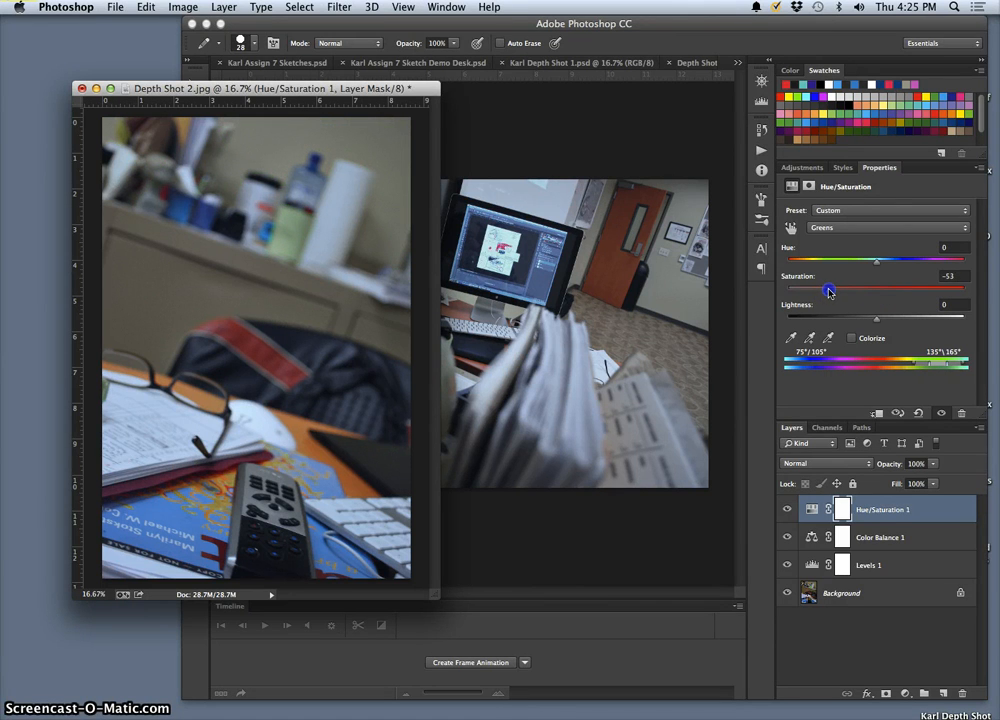
left_click_drag(831, 292, 832, 292)
mouse_move(877, 261)
left_mouse_down()
mouse_move(915, 257)
mouse_move(865, 264)
left_mouse_up()
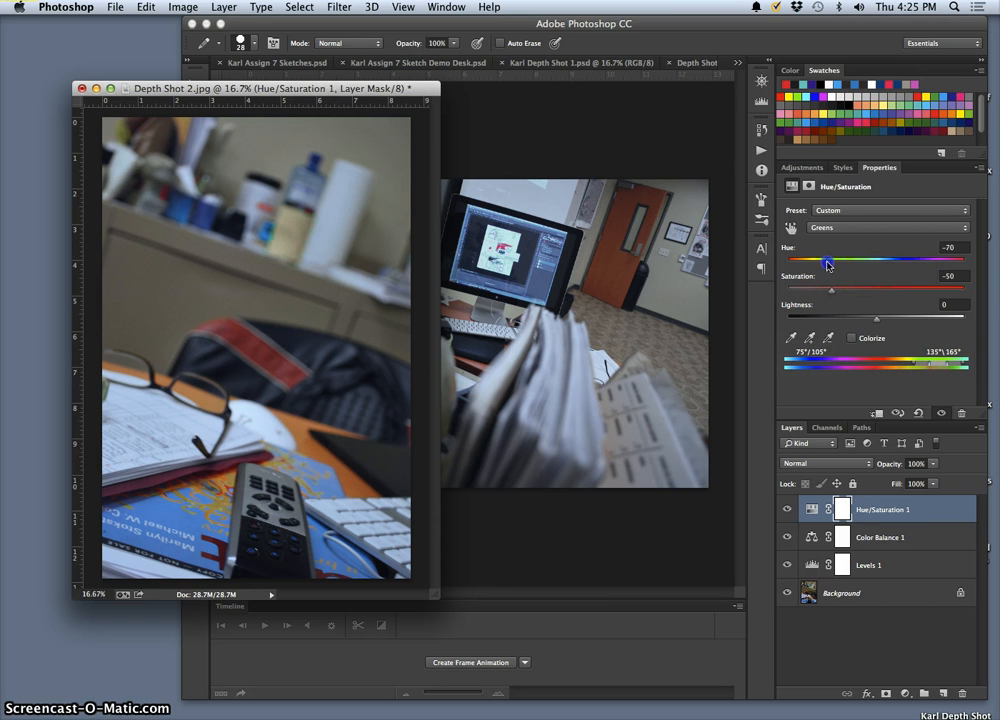
left_click_drag(851, 268, 897, 270)
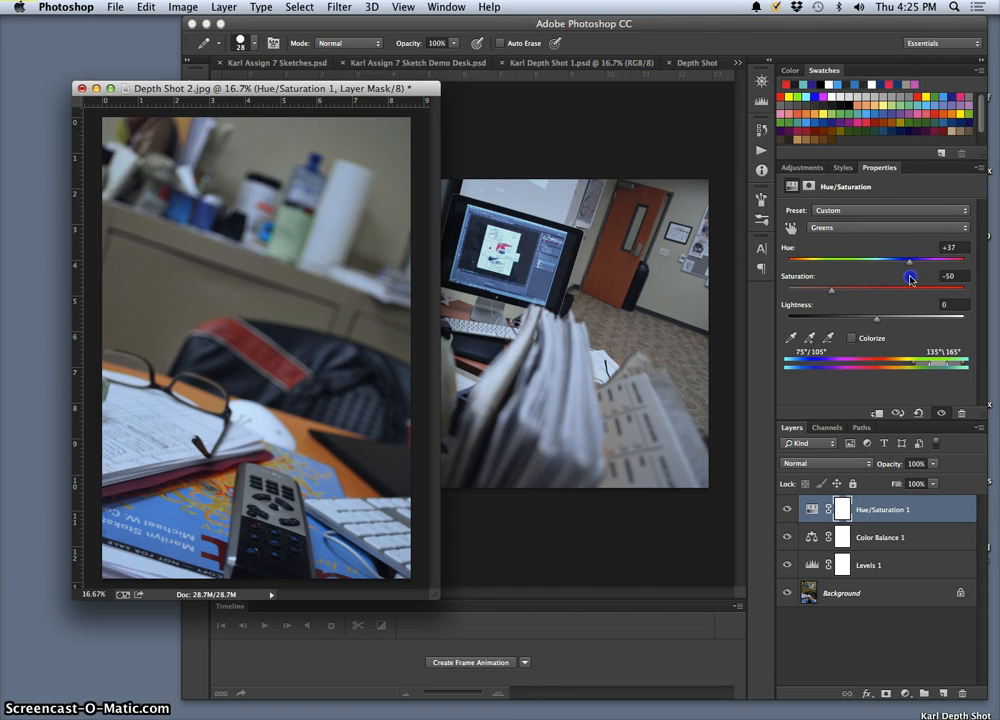
left_click_drag(908, 282, 866, 282)
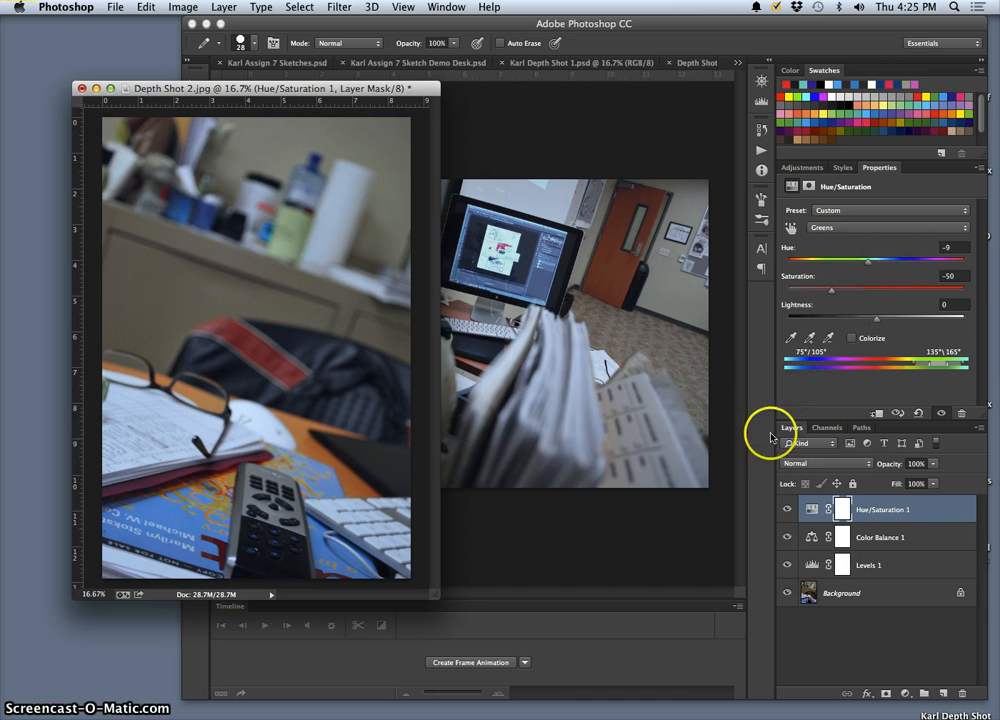
Step: Check the effect of the Color Balance 1 and Levels 1 layers on Depth Shot 2 using their visibility
left_click(924, 516)
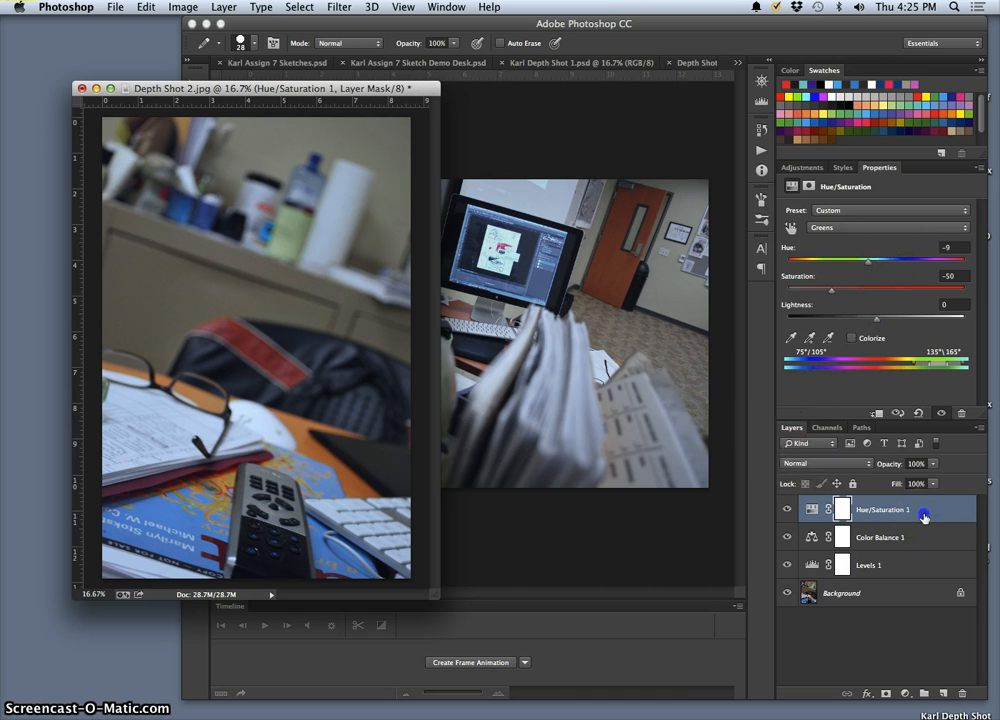
left_click(788, 541)
left_click(788, 566)
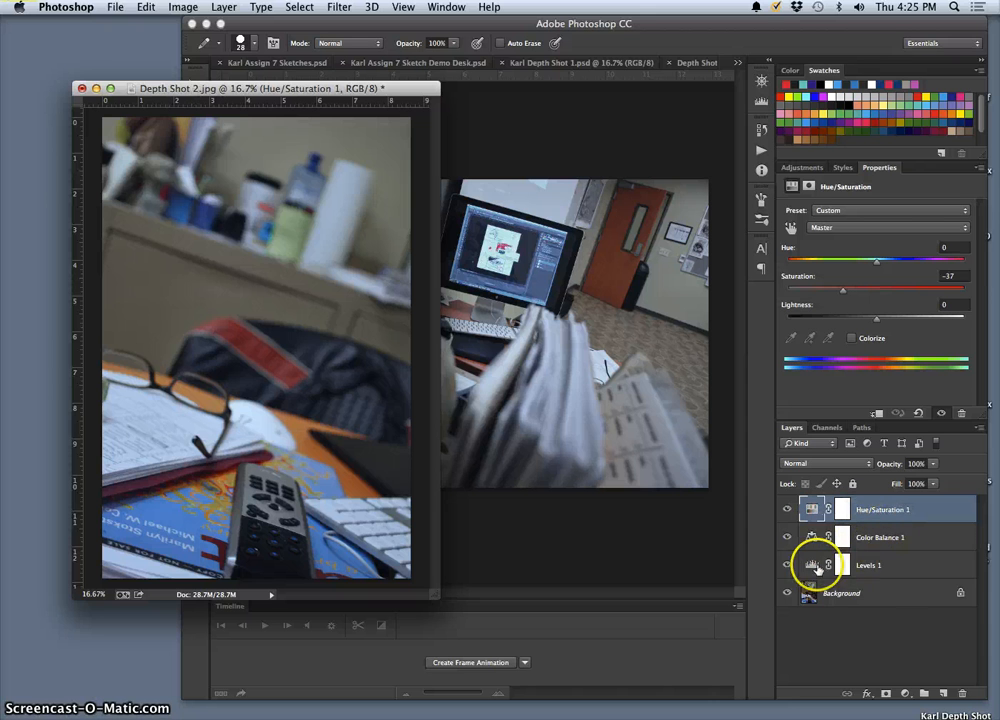
Step: Raise the Levels 1 layer's opacity to 100% and set its white input level to 240 and black output level to 12
left_click(905, 566)
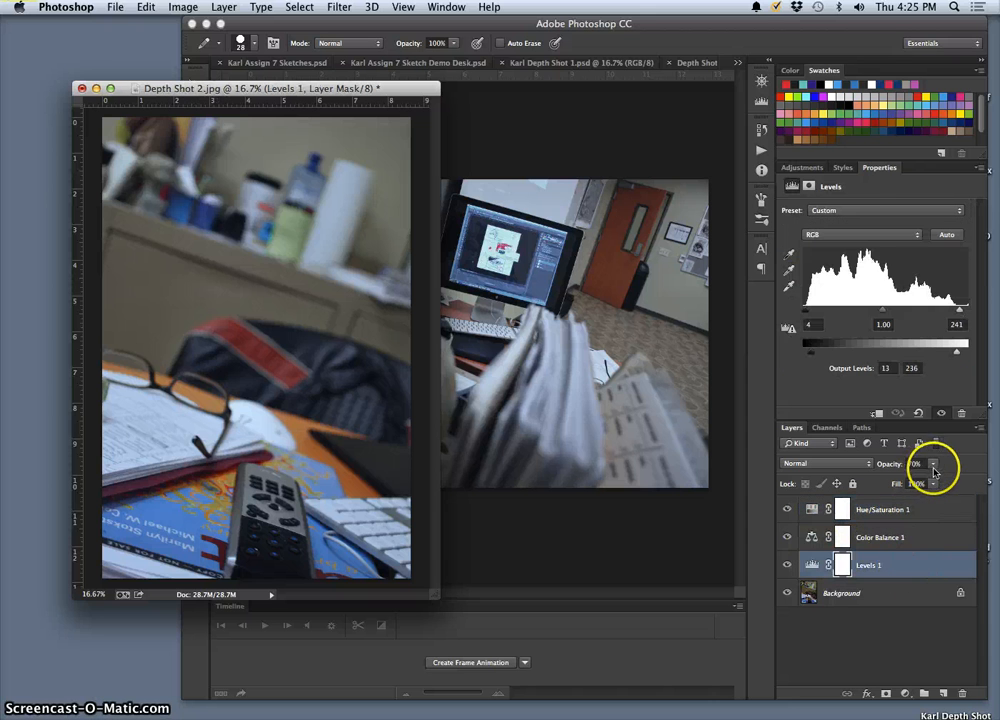
left_click_drag(933, 465, 970, 481)
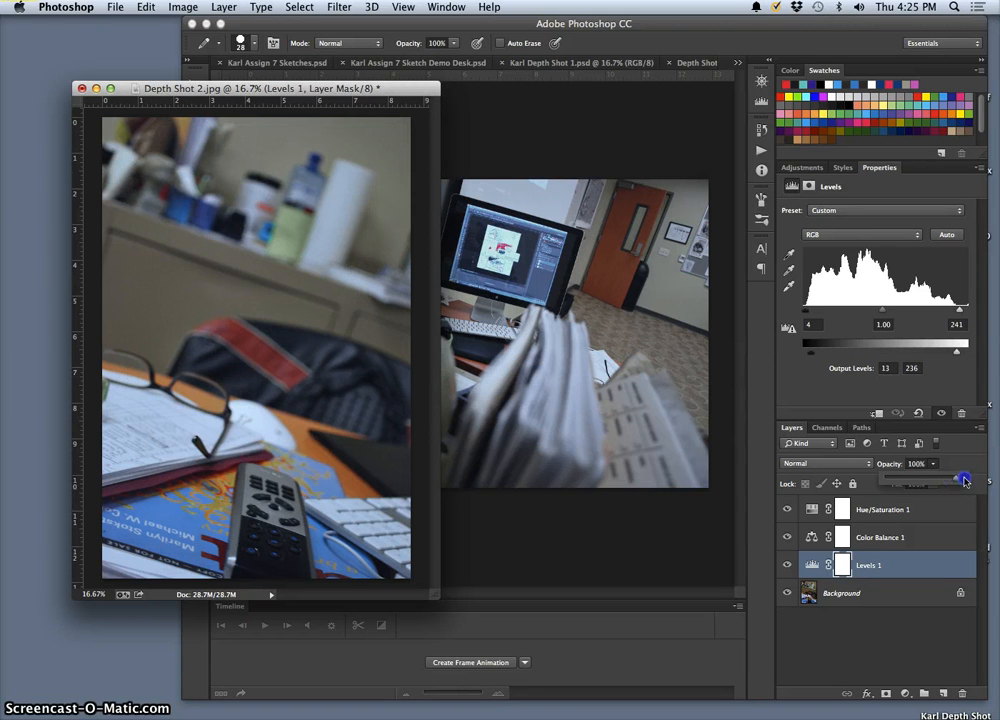
left_click(960, 311)
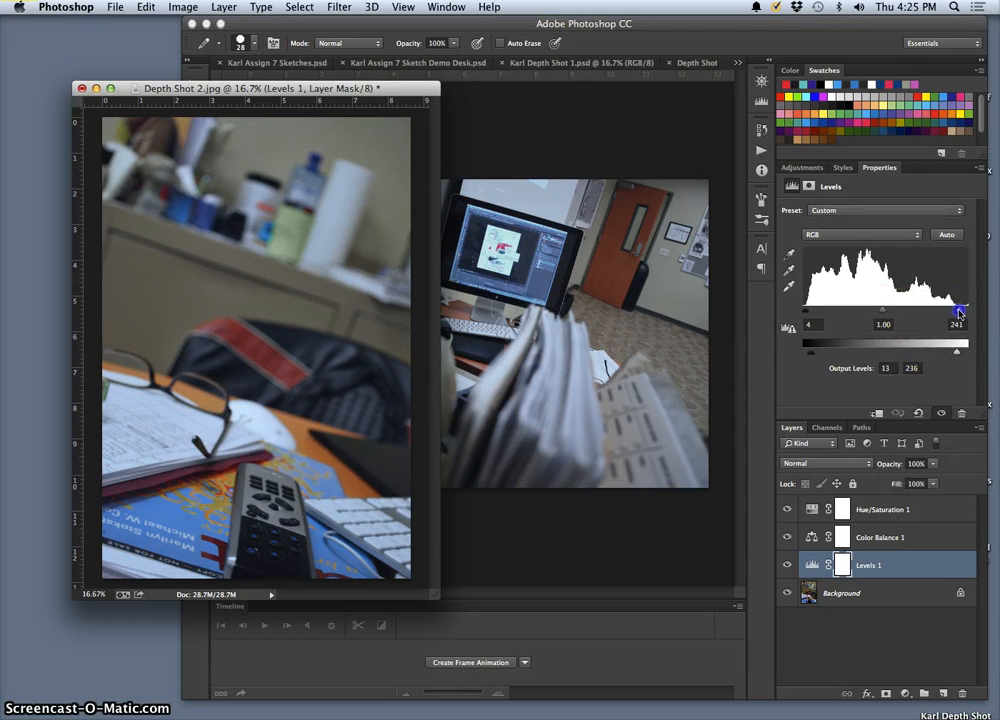
left_click_drag(958, 312, 961, 311)
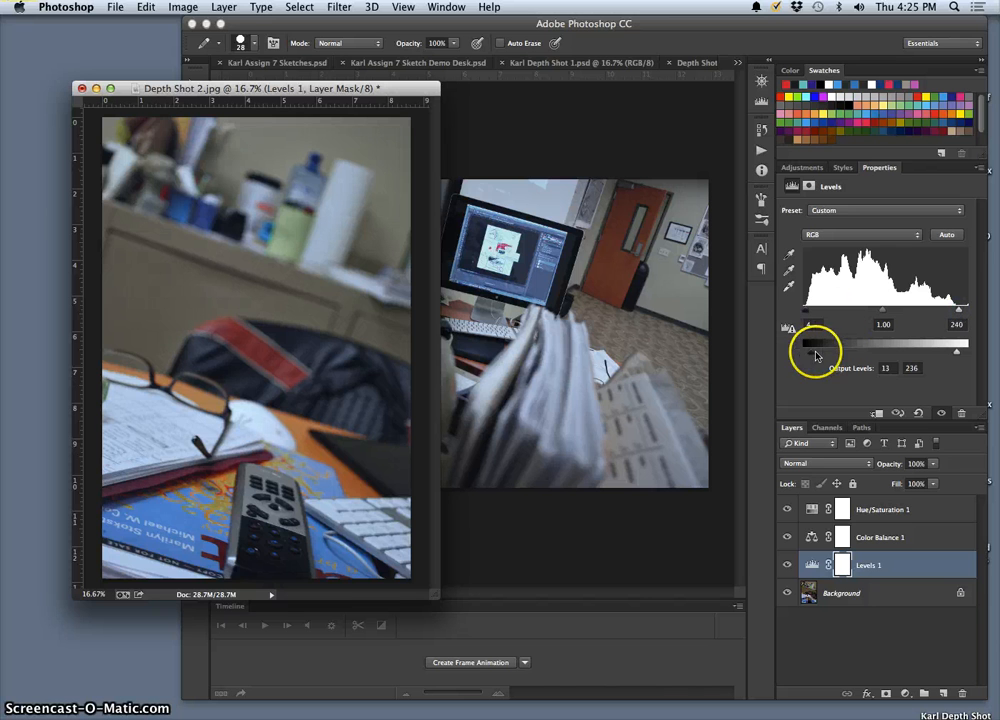
left_click_drag(811, 357, 802, 357)
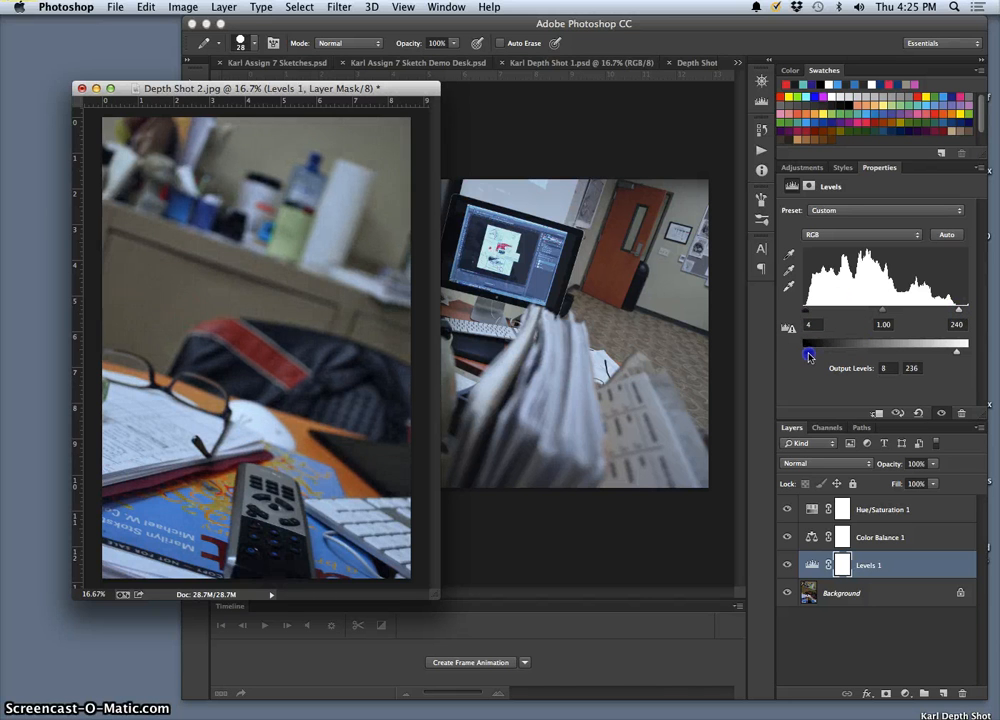
left_click(958, 355)
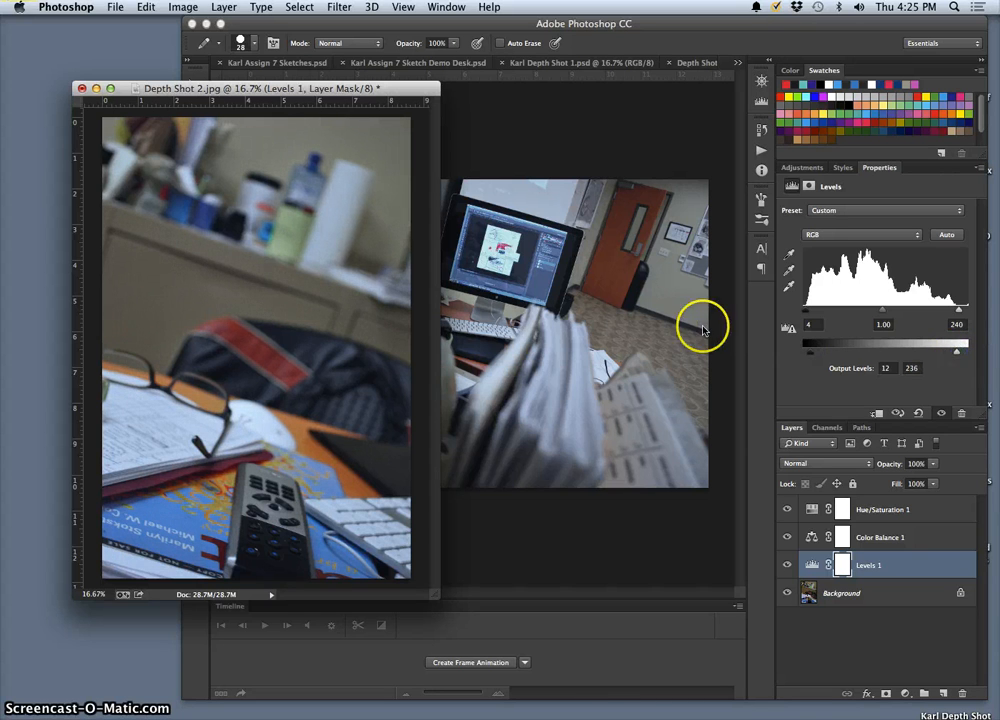
Step: Save Depth Shot 2 to the Desktop as Depth Shot 2.psd in Photoshop format with its layers
left_click(115, 7)
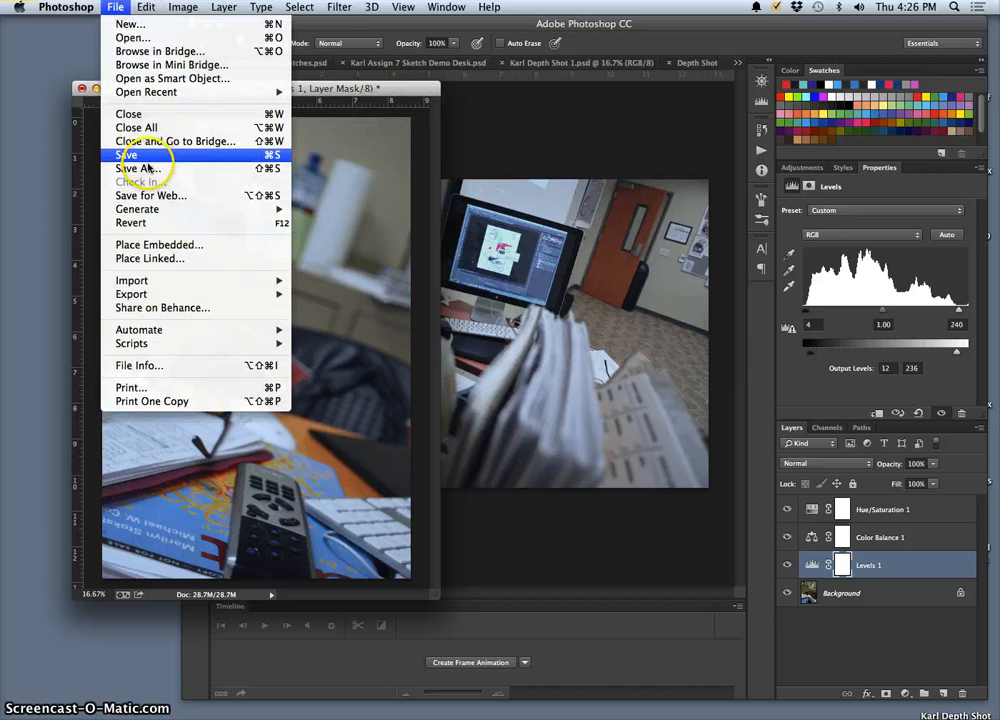
left_click(140, 168)
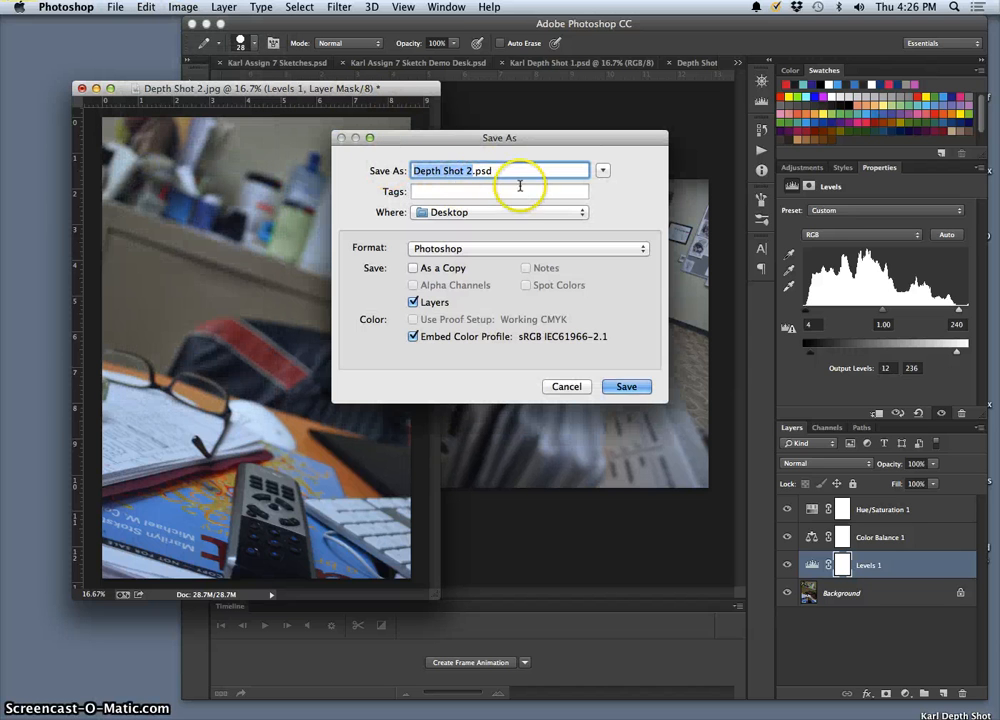
left_click(627, 386)
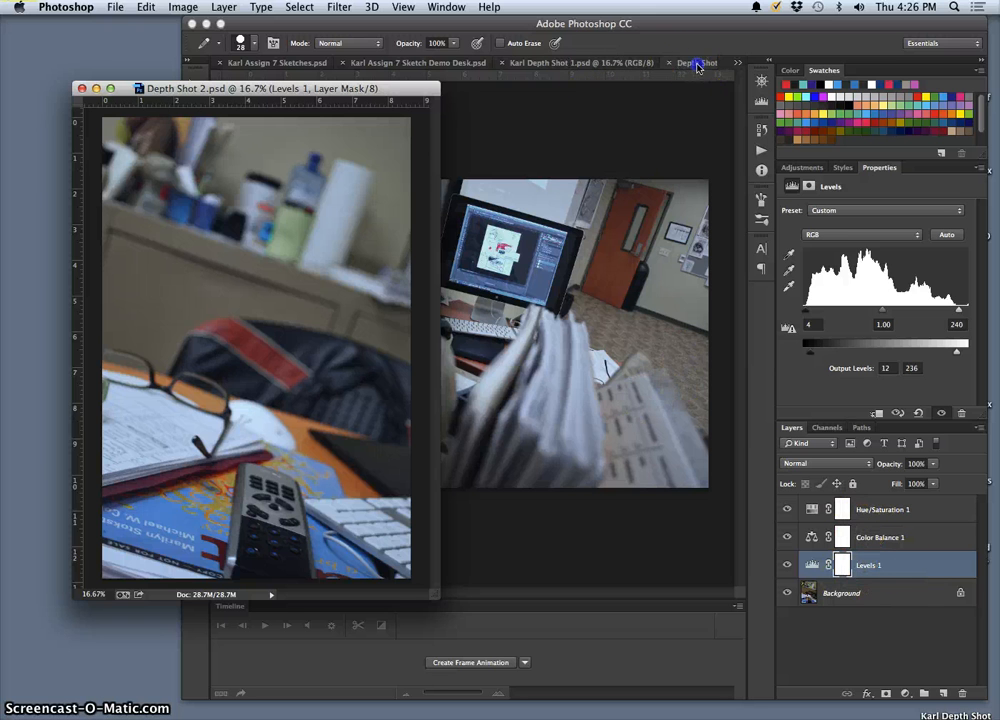
Step: Float Depth Shot 3 in its own window and copy Depth Shot 2's Hue/Saturation 1, Color Balance 1 and Levels 1 layers onto it
left_click_drag(631, 131, 457, 174)
left_click(365, 141)
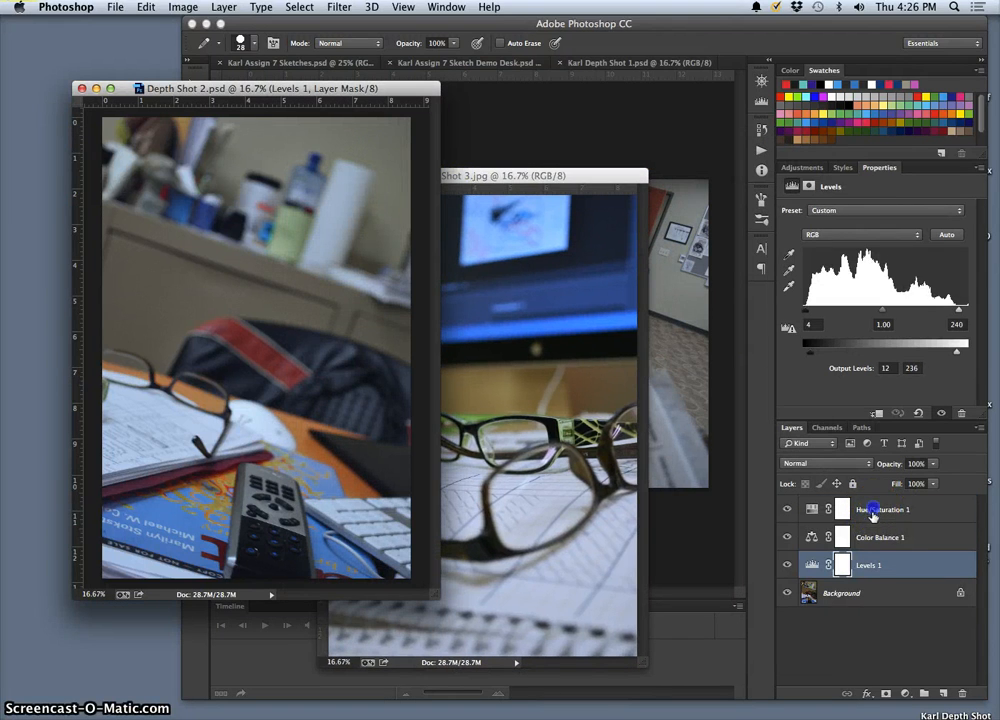
left_click(873, 513)
left_click(868, 565, "shift")
left_click_drag(882, 509, 595, 467)
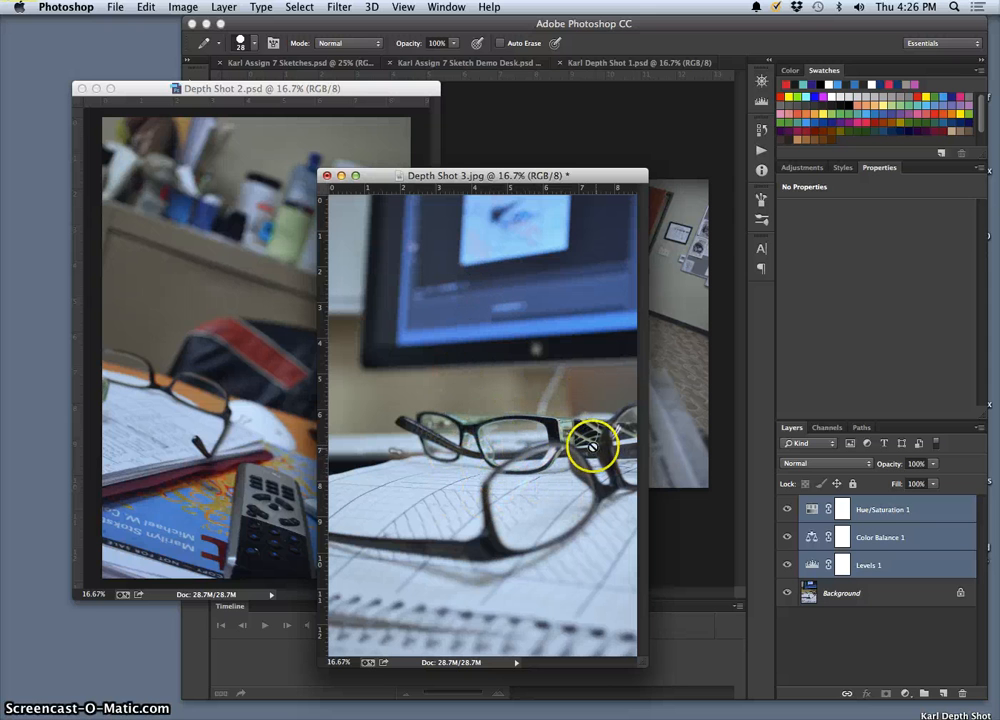
Step: Compare Depth Shot 3 with and without the copied Hue/Saturation 1 layer, and delete that layer
left_click(787, 510)
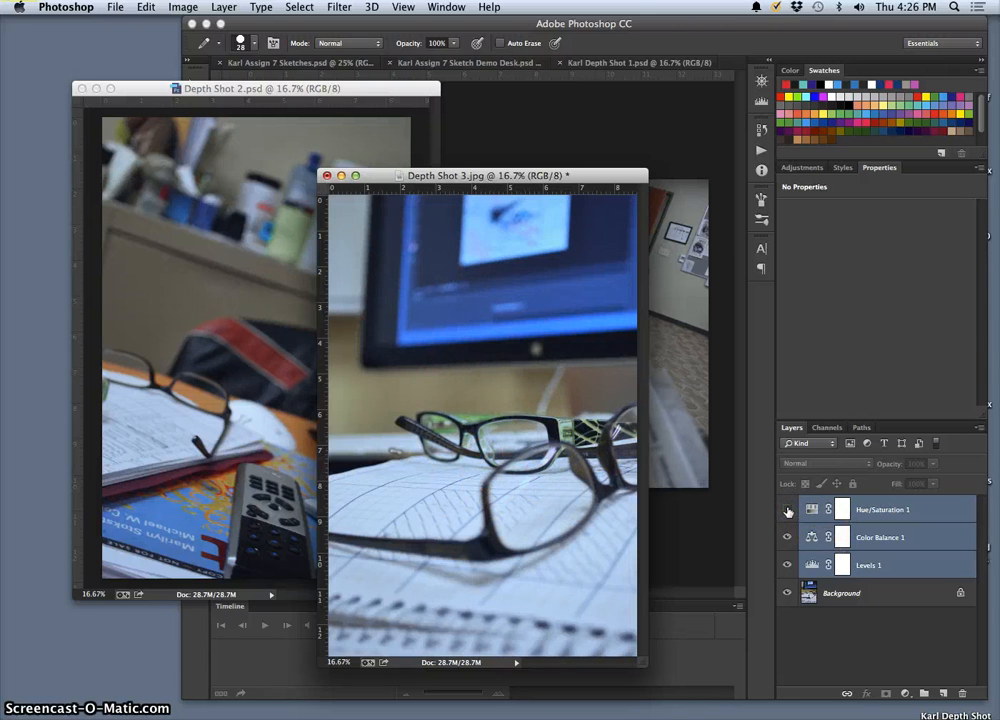
left_click(787, 510)
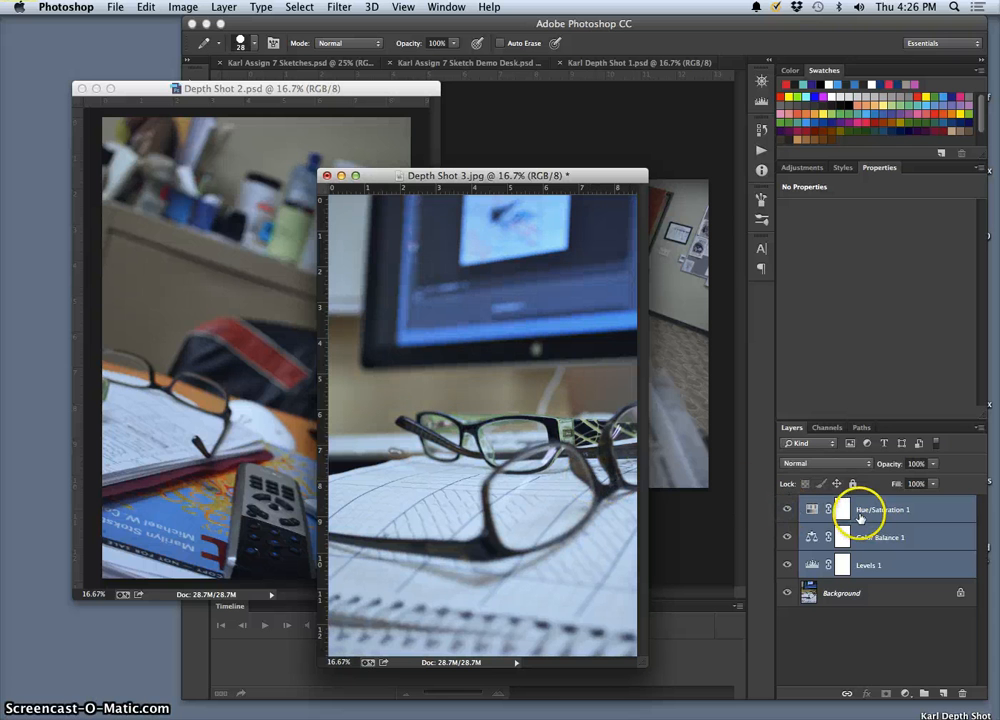
left_click(785, 510)
left_click(864, 510)
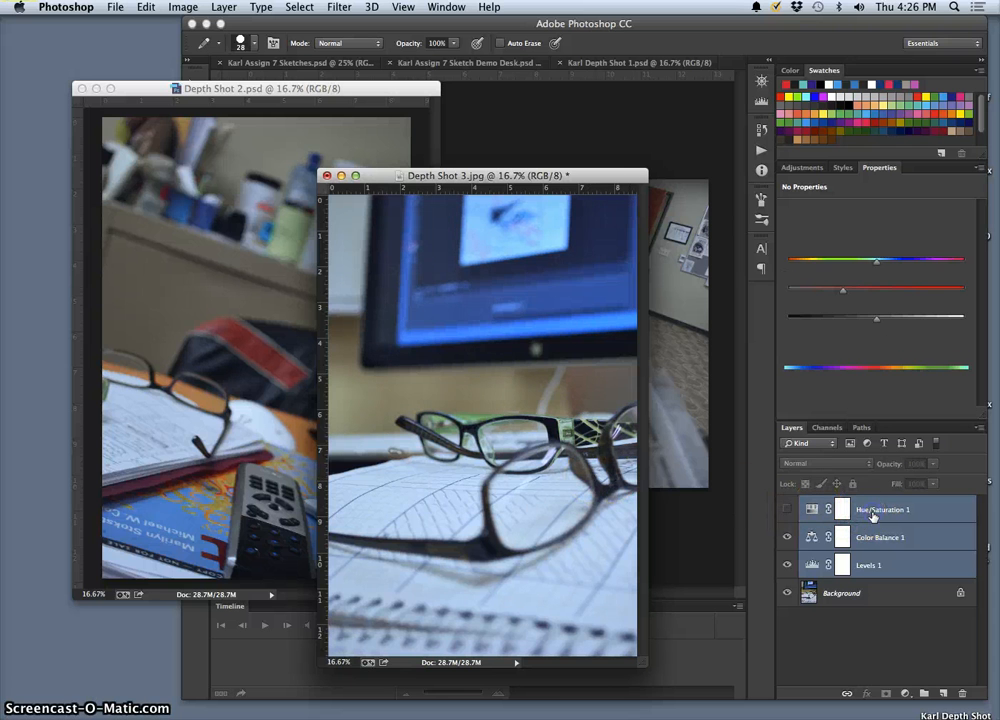
key("BackSpace")
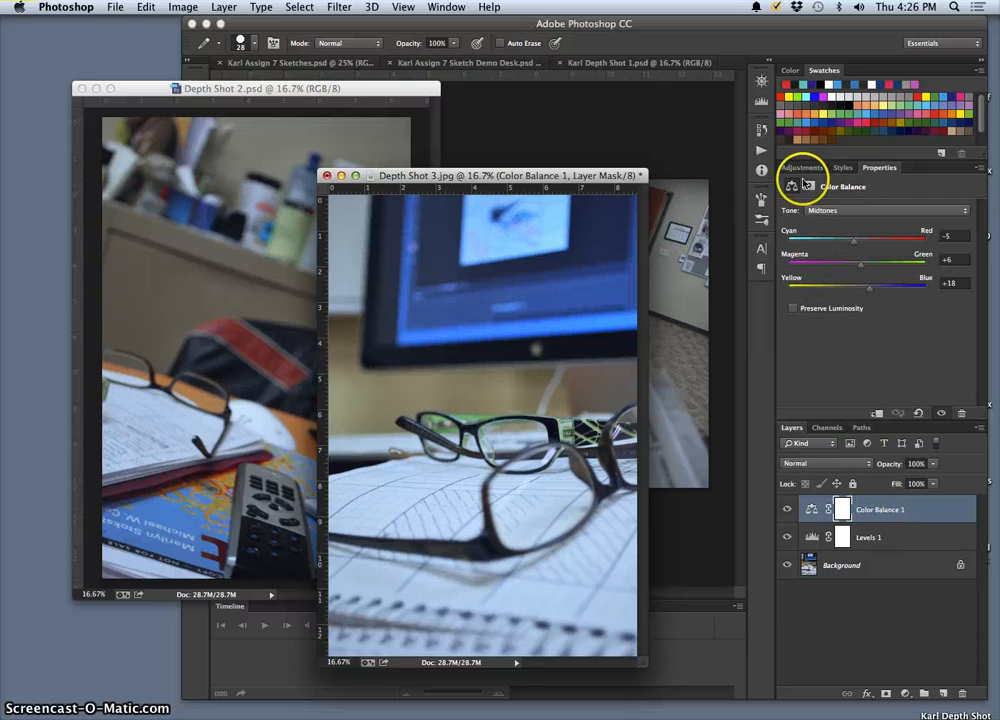
Step: Add a new Hue/Saturation adjustment layer above Color Balance 1 and set its Master saturation to +34
left_click(225, 7)
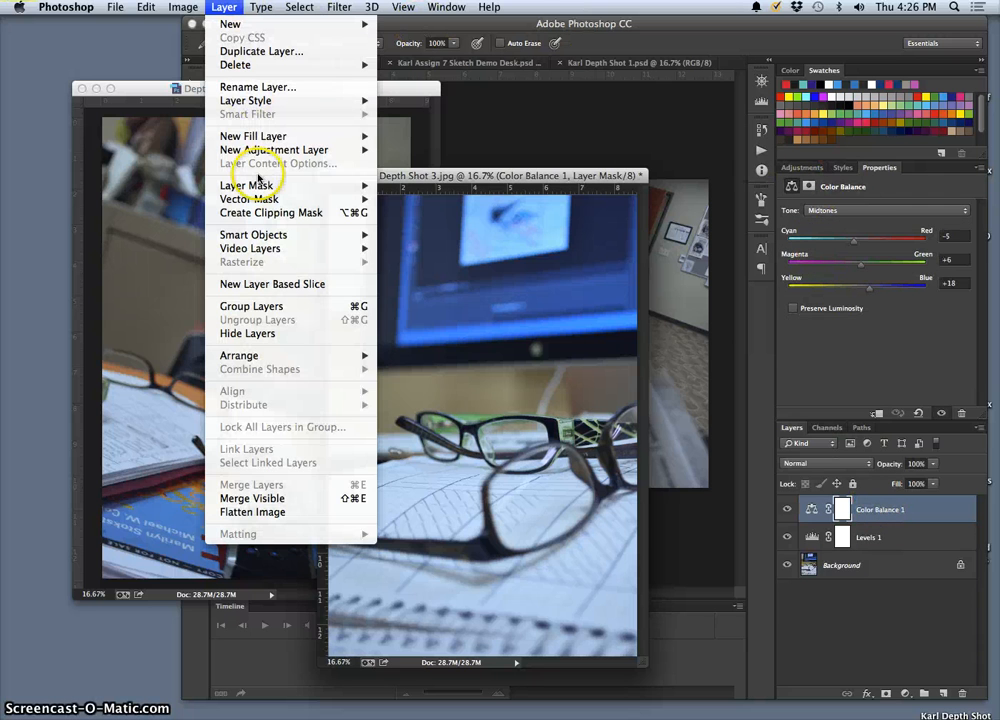
mouse_move(257, 150)
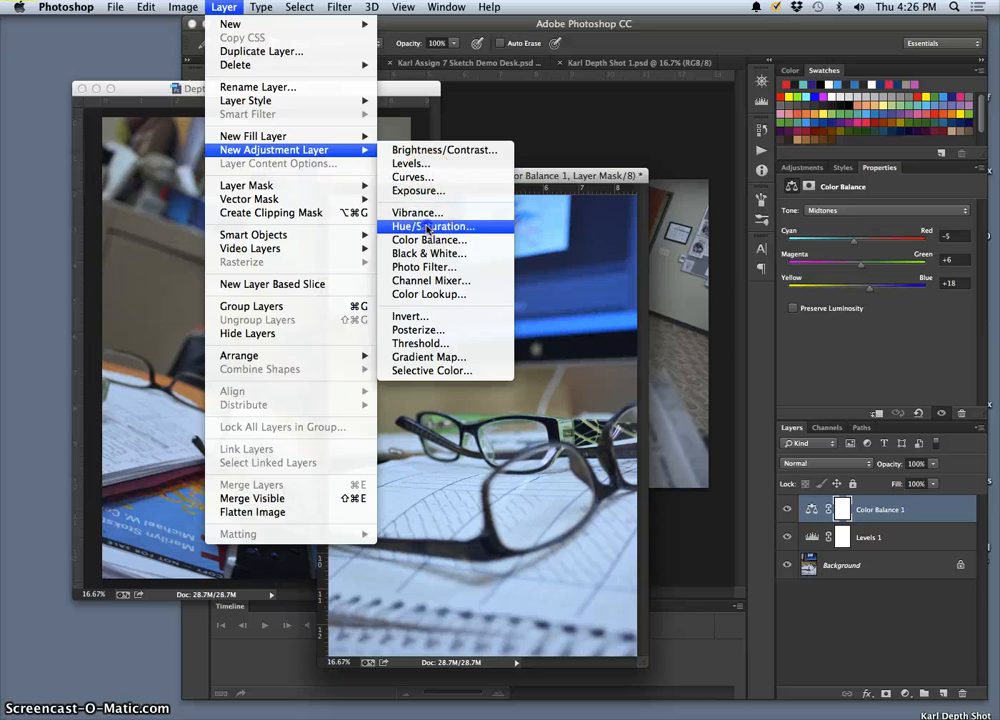
left_click(462, 226)
left_click(738, 209)
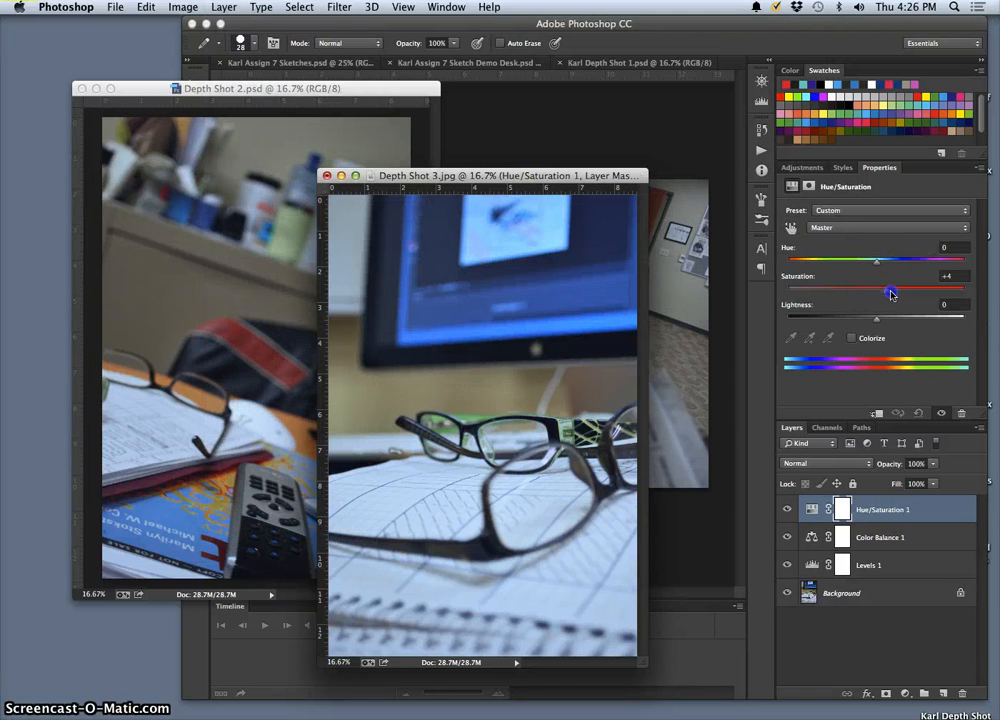
left_click_drag(896, 293, 900, 293)
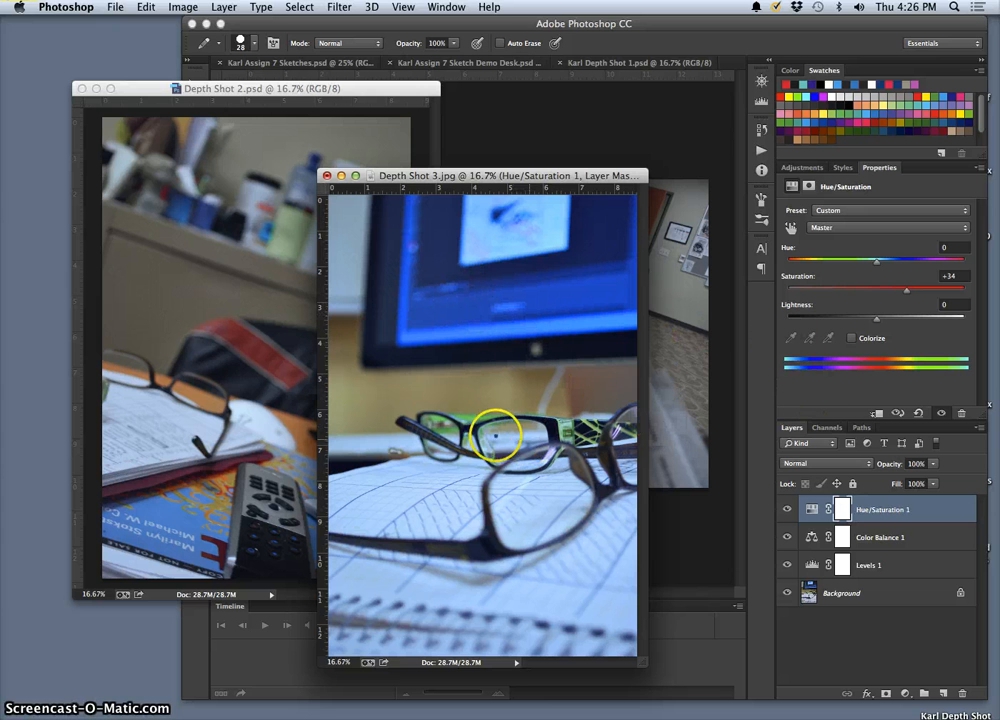
Step: Try stronger and weaker saturation for the Blues in Hue/Saturation 1 and settle on -39
left_click(860, 228)
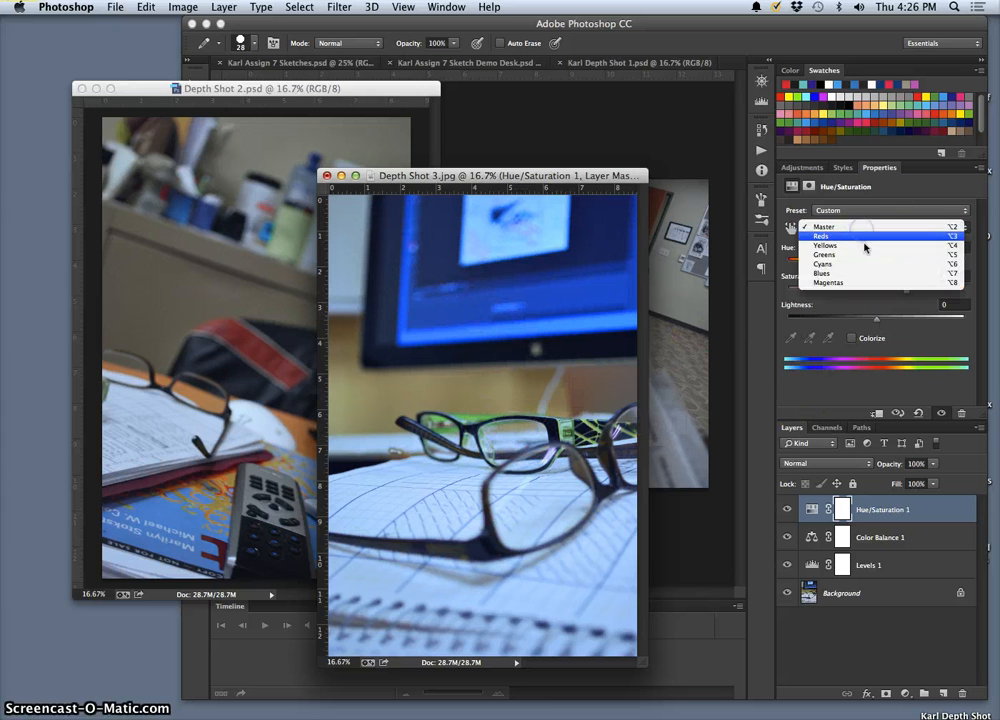
left_click(860, 273)
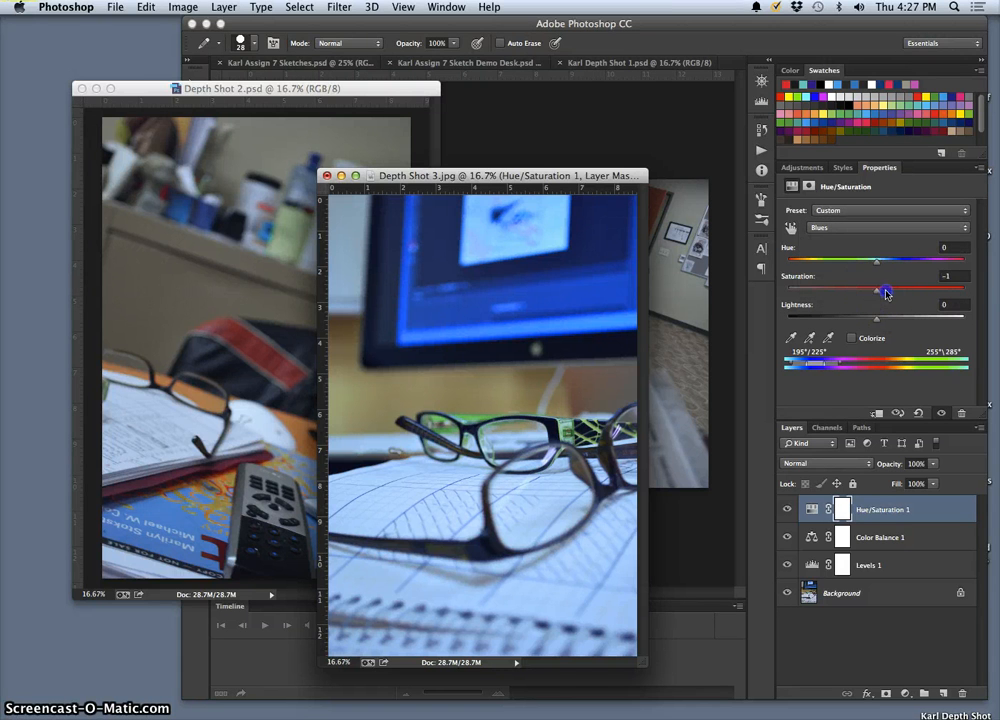
left_click_drag(885, 292, 956, 289)
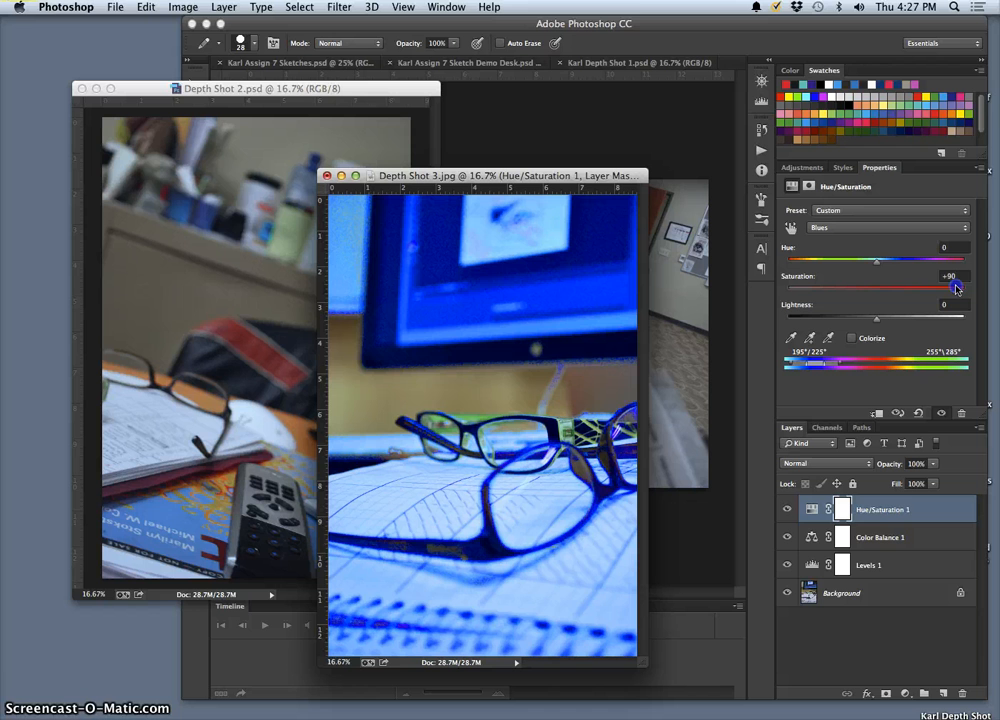
left_click_drag(885, 287, 971, 291)
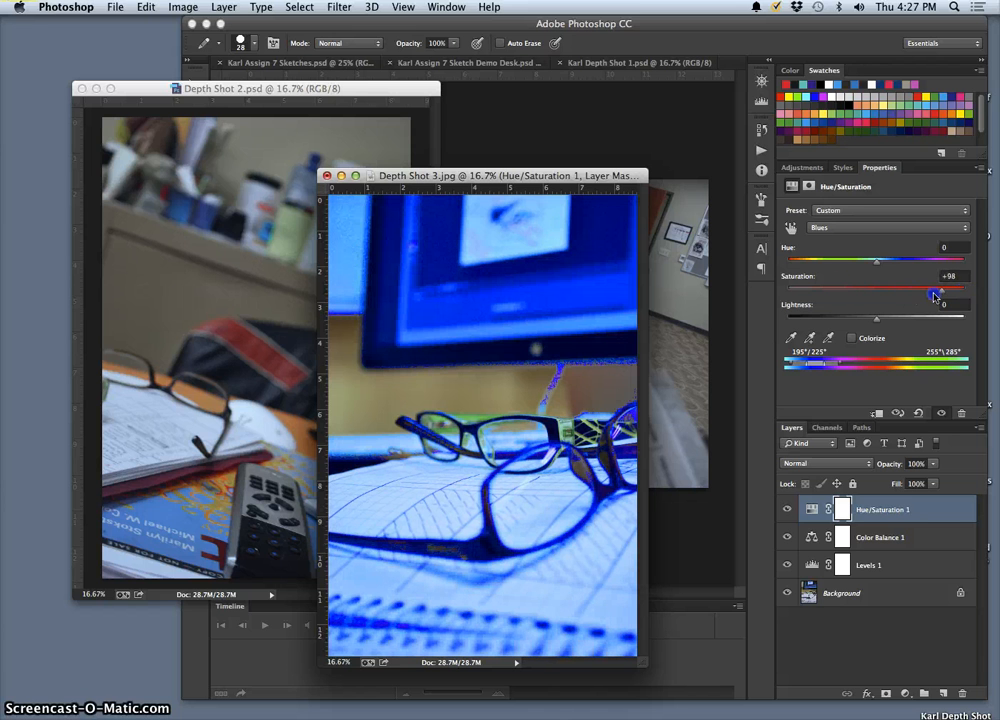
left_click_drag(861, 296, 847, 296)
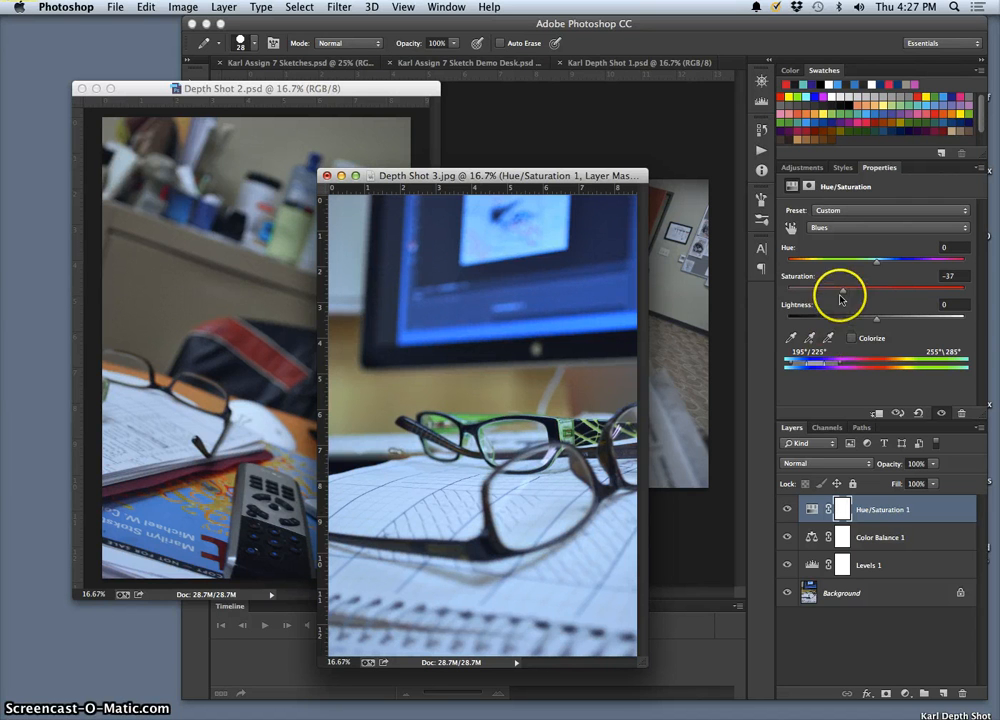
Step: Set the Greens saturation in Depth Shot 3's Hue/Saturation 1 layer to +12
left_click(866, 228)
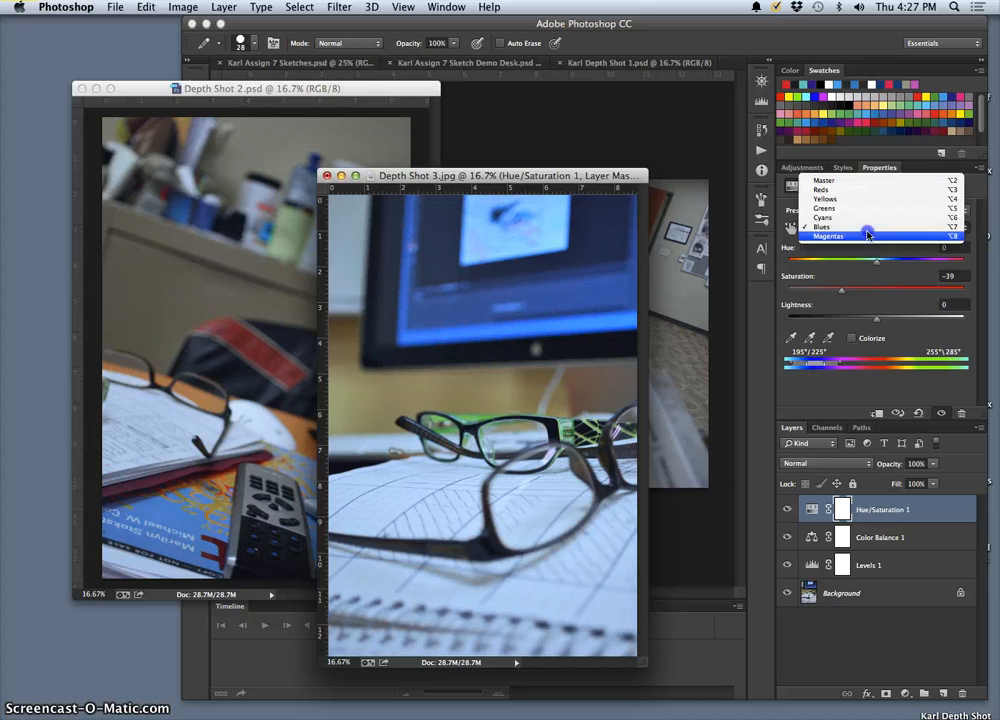
left_click(857, 201)
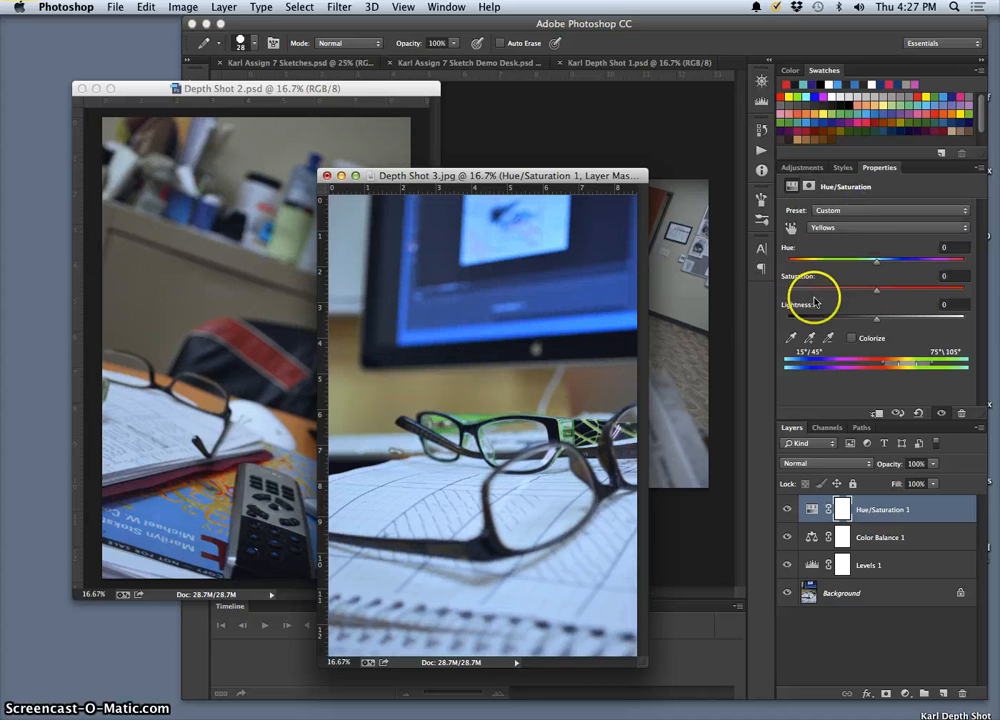
left_click(859, 228)
left_click(861, 237)
left_click_drag(877, 289, 956, 291)
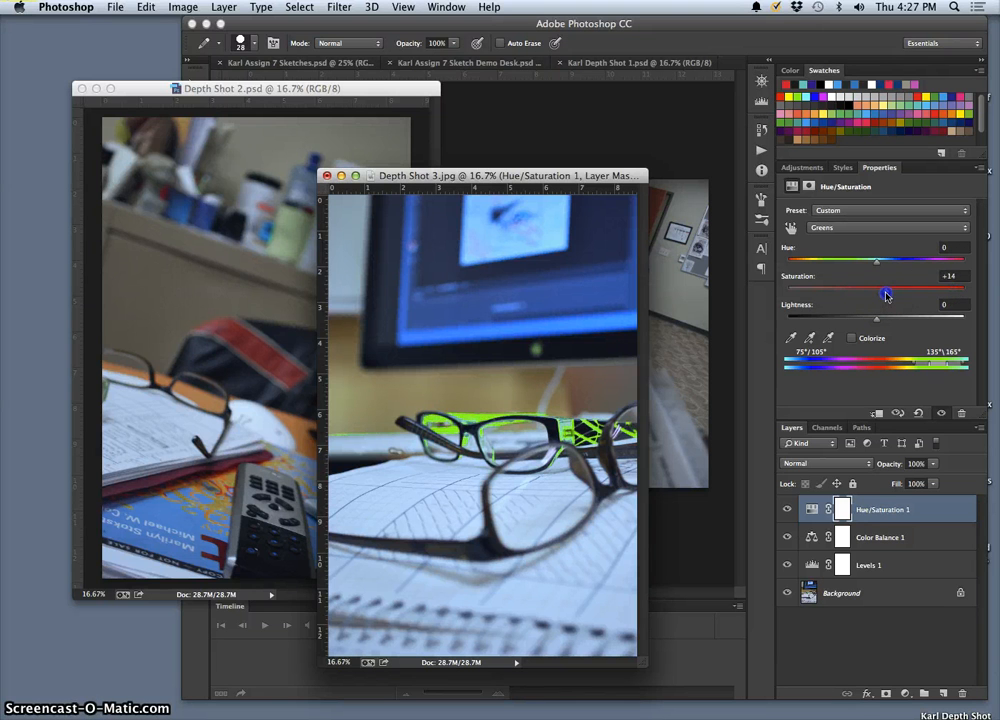
left_click_drag(886, 294, 885, 294)
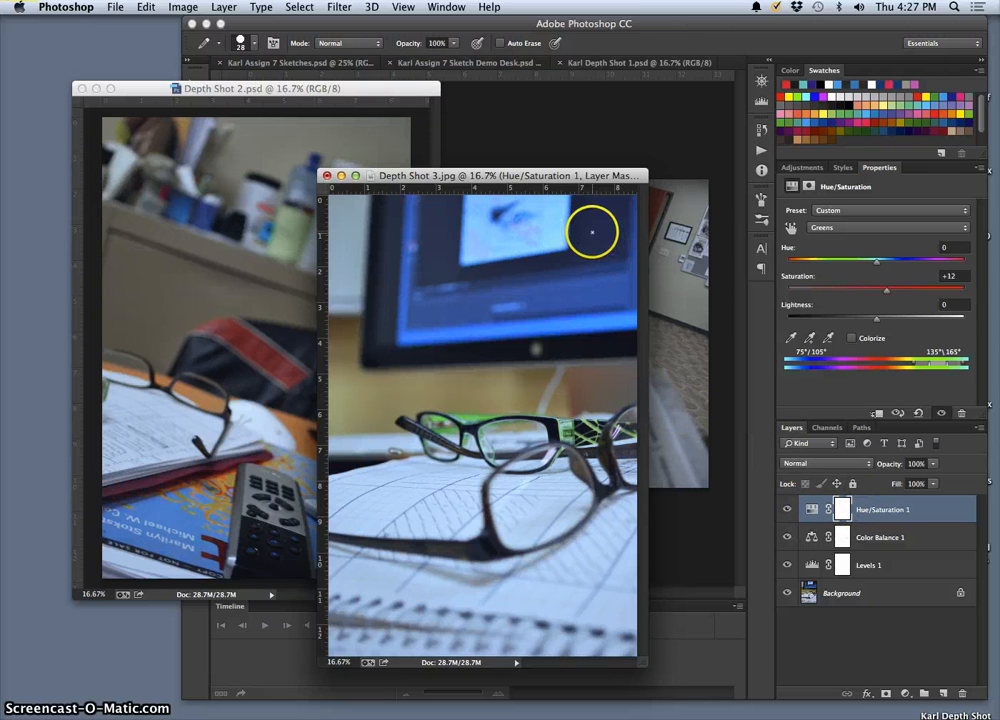
Step: Save Depth Shot 3 to the Desktop as Depth Shot 3.psd in Photoshop format with its layers
left_click(115, 7)
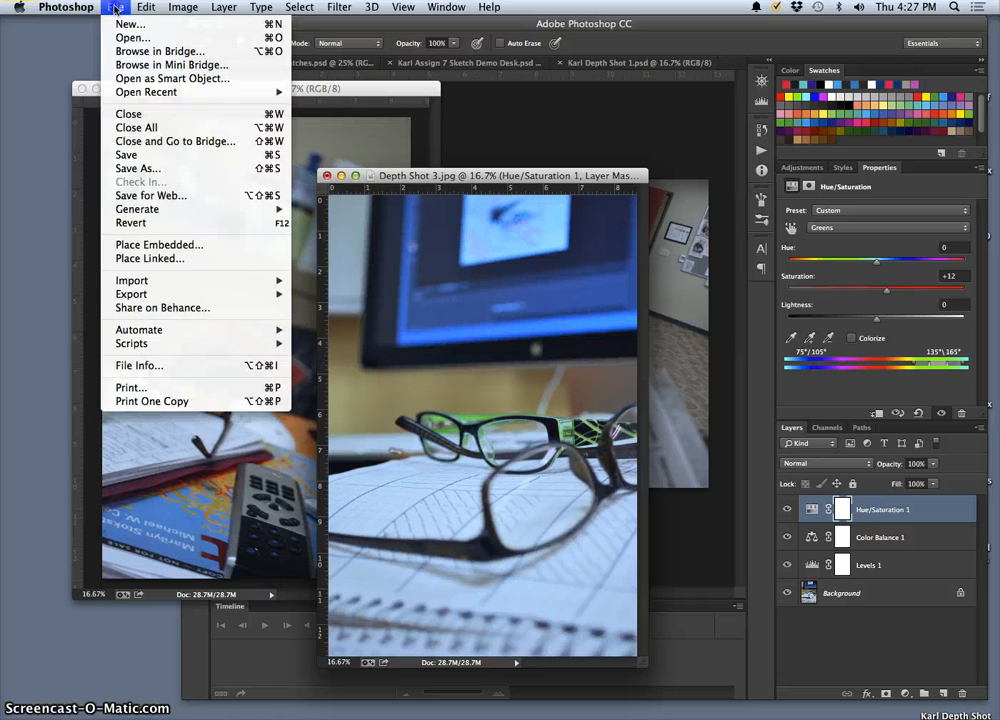
left_click(158, 172)
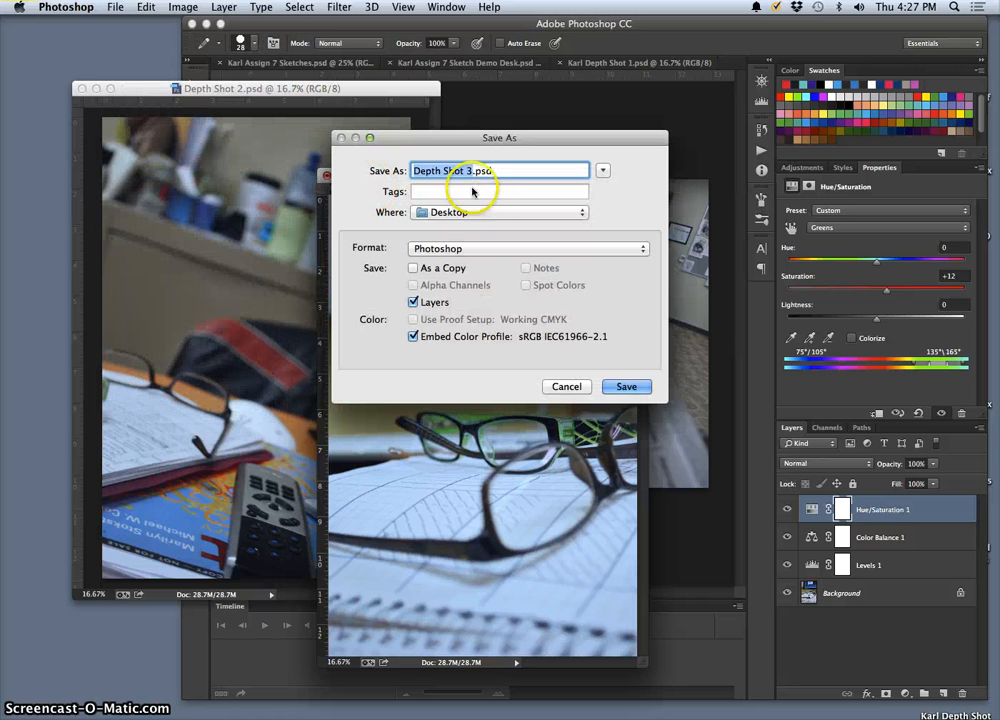
left_click(626, 386)
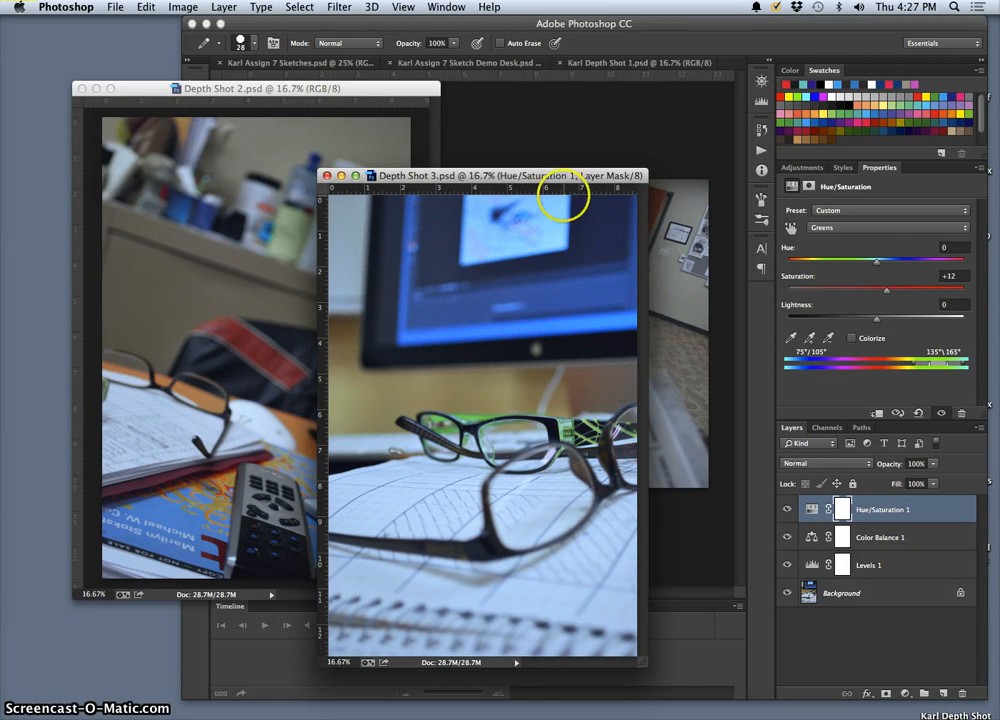
Step: Flatten all layers of Depth Shot 3 into a single Background layer
left_click(183, 8)
mouse_move(218, 8)
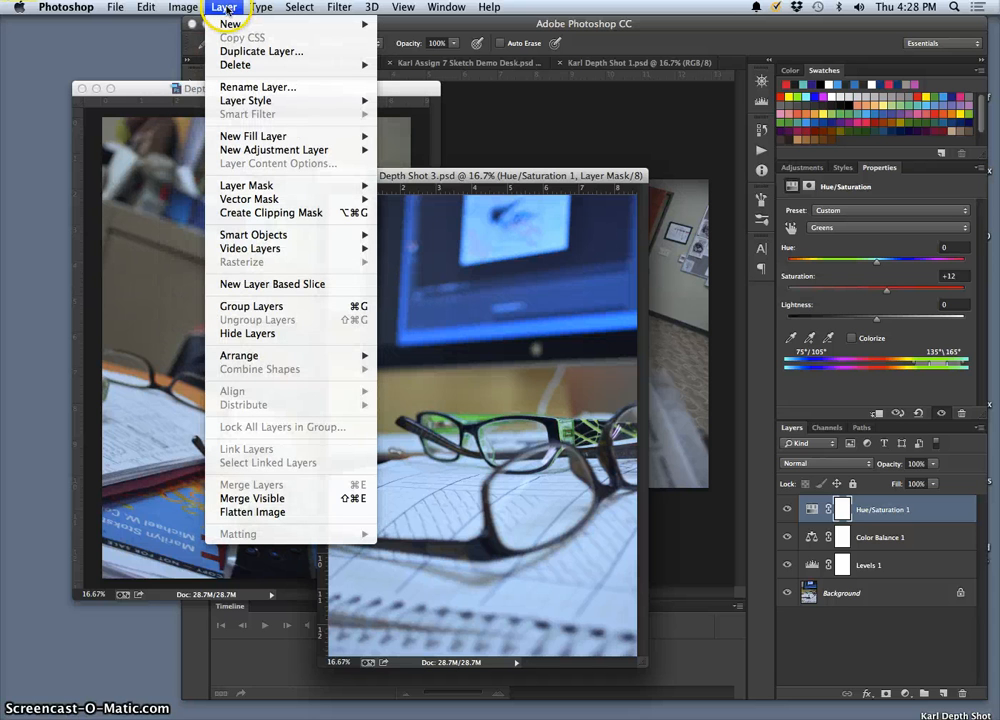
left_click(284, 509)
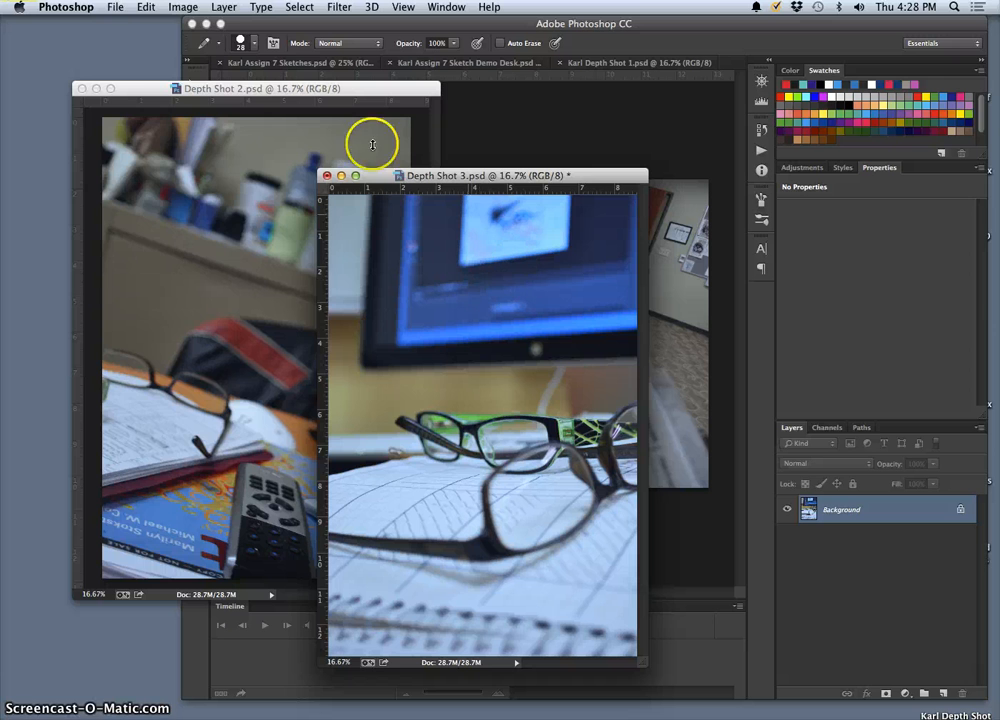
Step: Save the flattened Depth Shot 3 to the Desktop as a TIFF with LZW compression, interleaved pixel order and Macintosh byte order
left_click(119, 9)
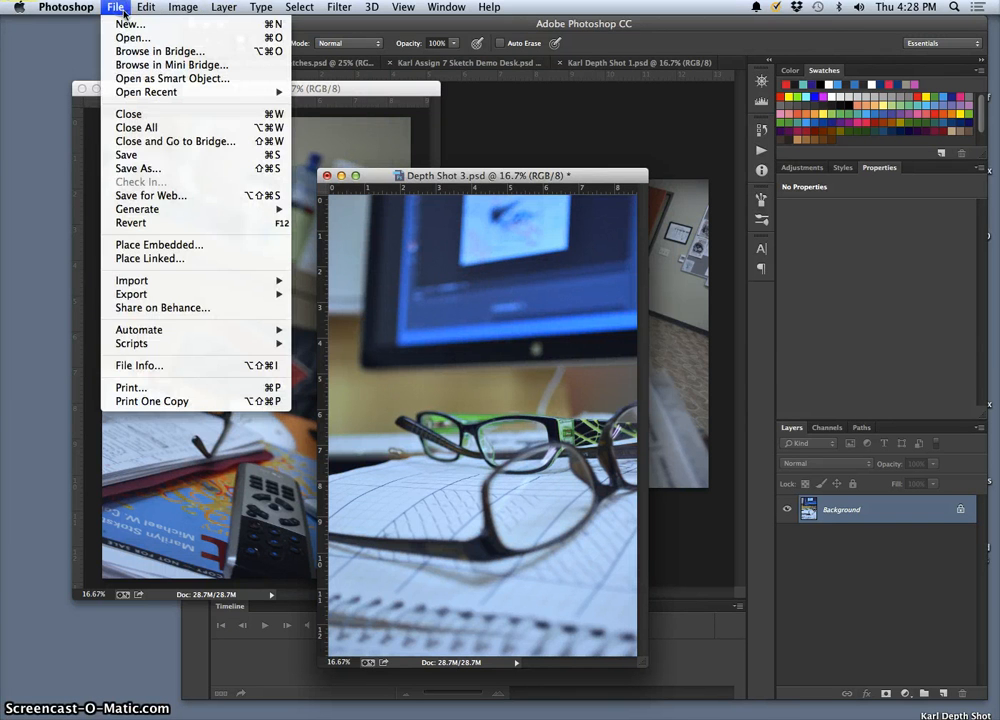
left_click(175, 169)
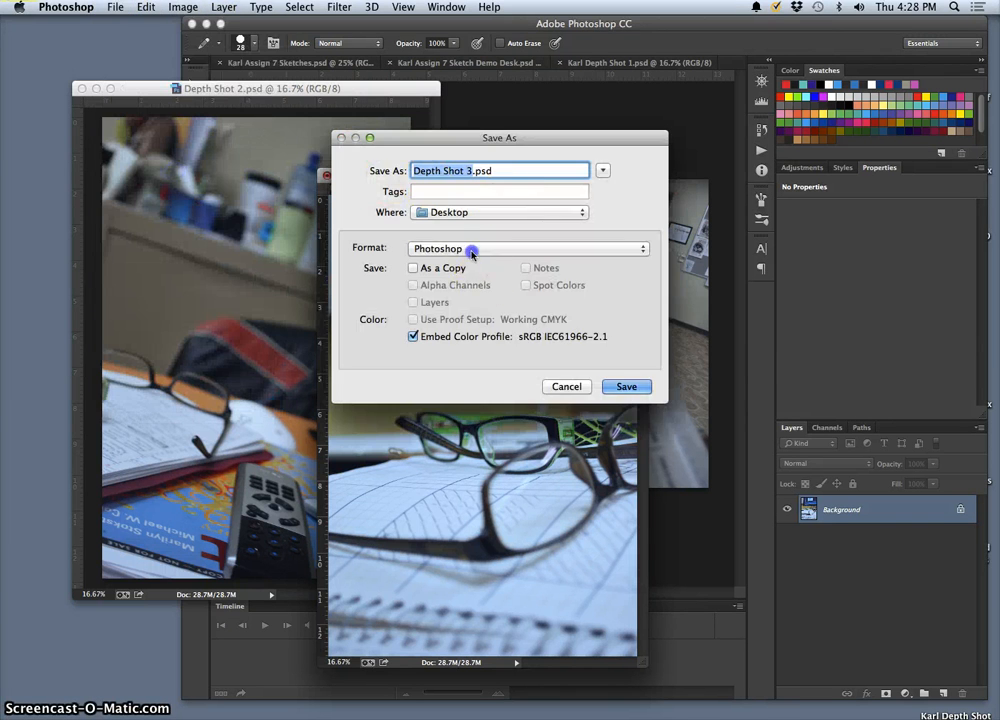
left_click(473, 250)
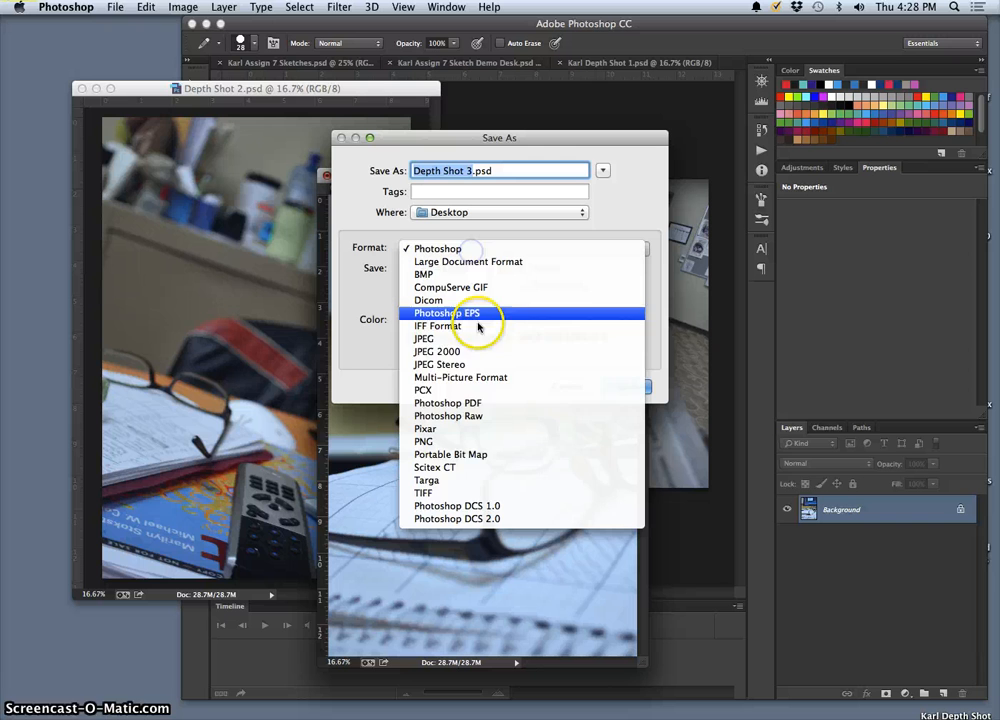
left_click(478, 492)
left_click(628, 387)
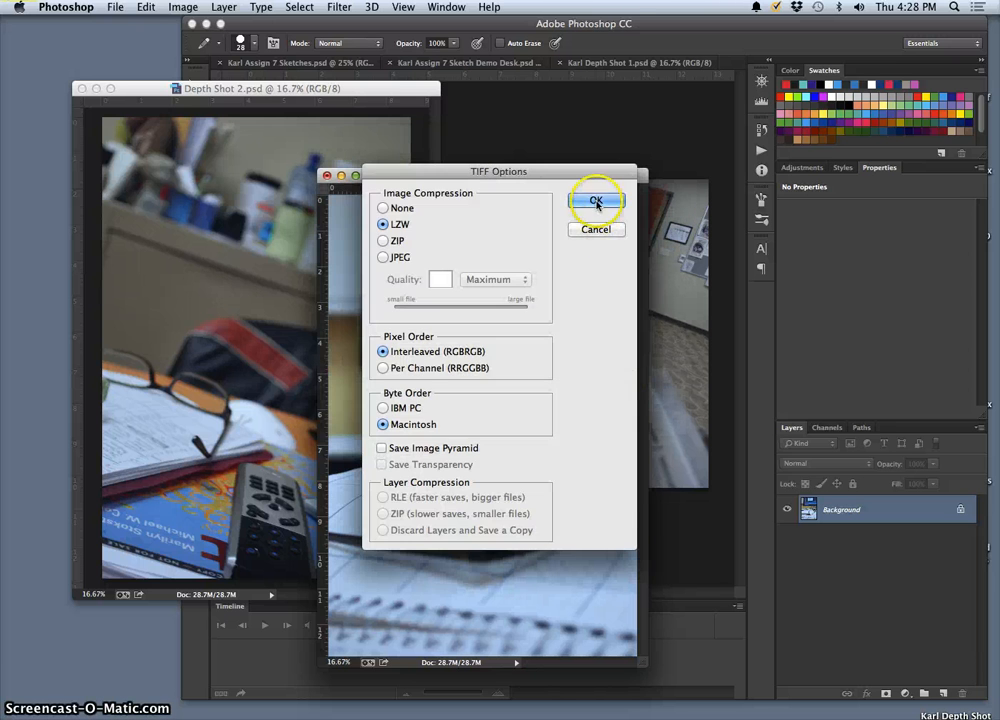
left_click(596, 203)
Step: Switch to Depth Shot 2 and flatten its layers into a single Background layer
left_click(330, 91)
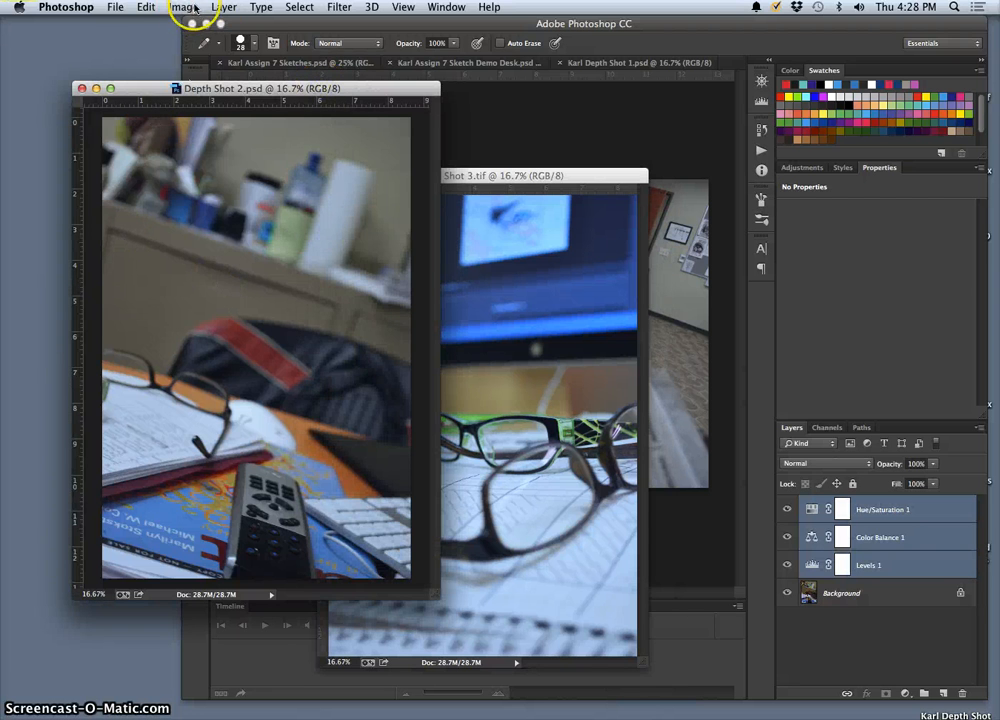
left_click(224, 7)
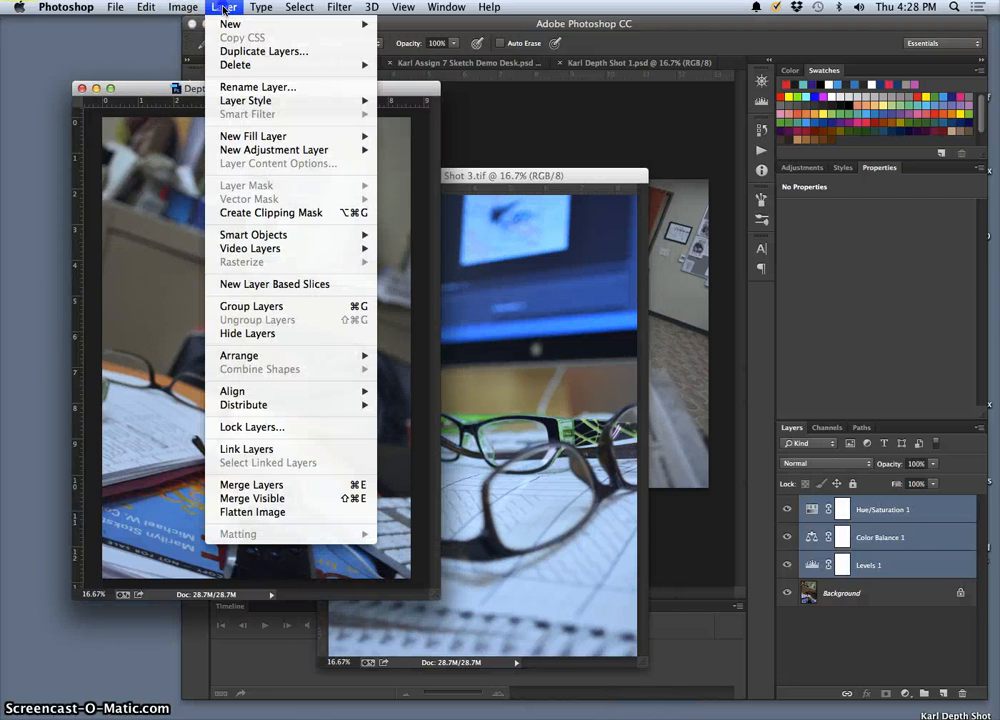
left_click(284, 516)
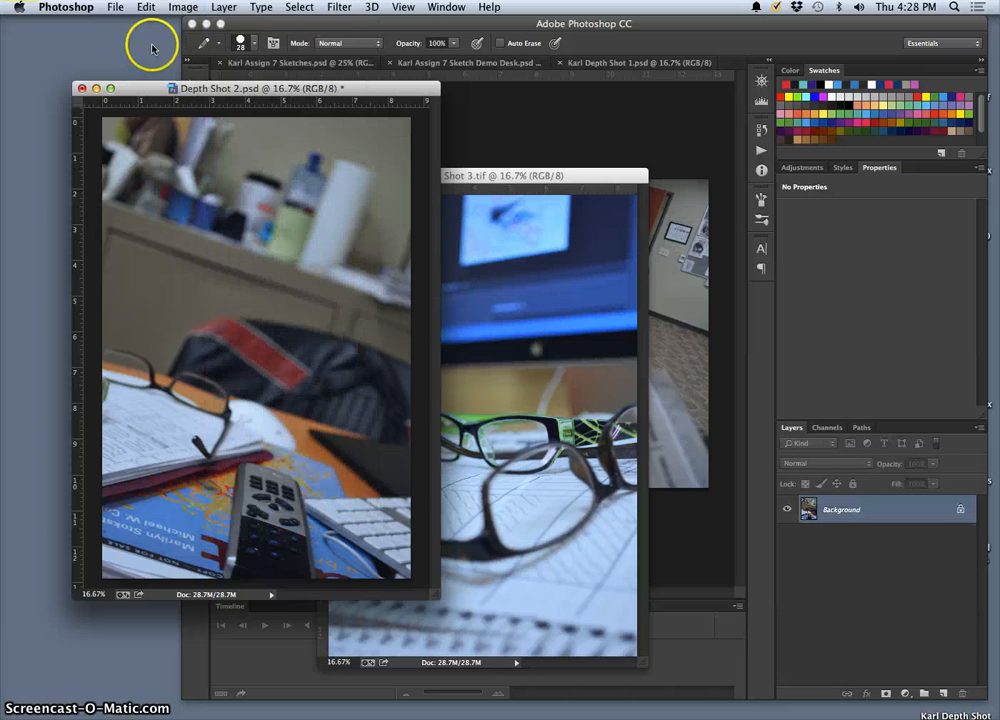
Step: Save the flattened Depth Shot 2 to the Desktop as a TIFF with LZW compression, interleaved pixel order and Macintosh byte order
left_click(120, 8)
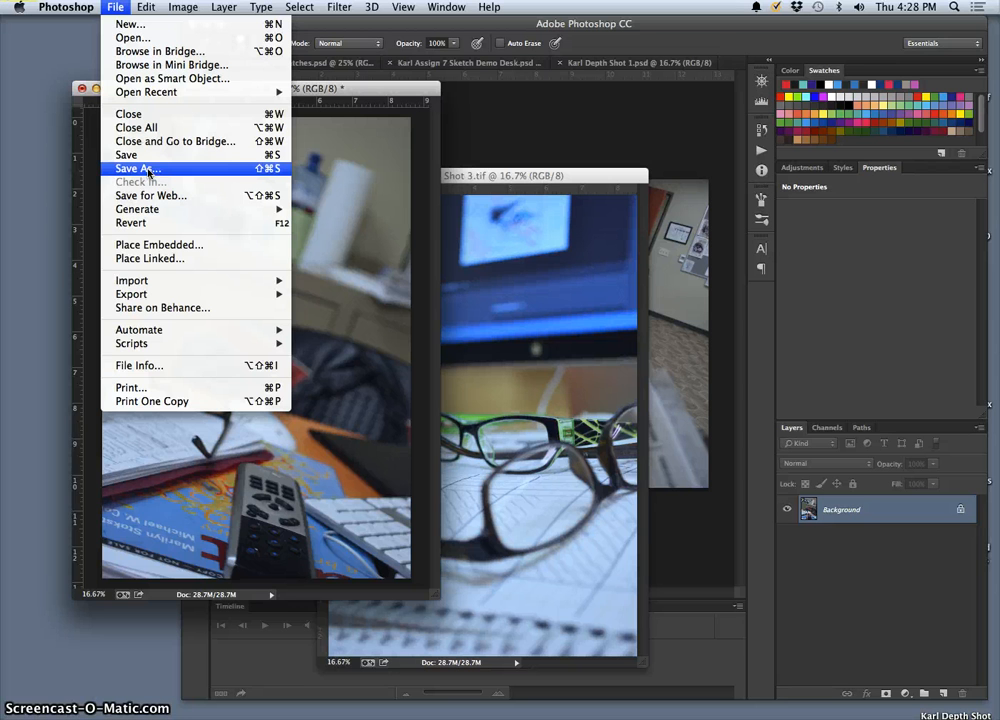
left_click(148, 172)
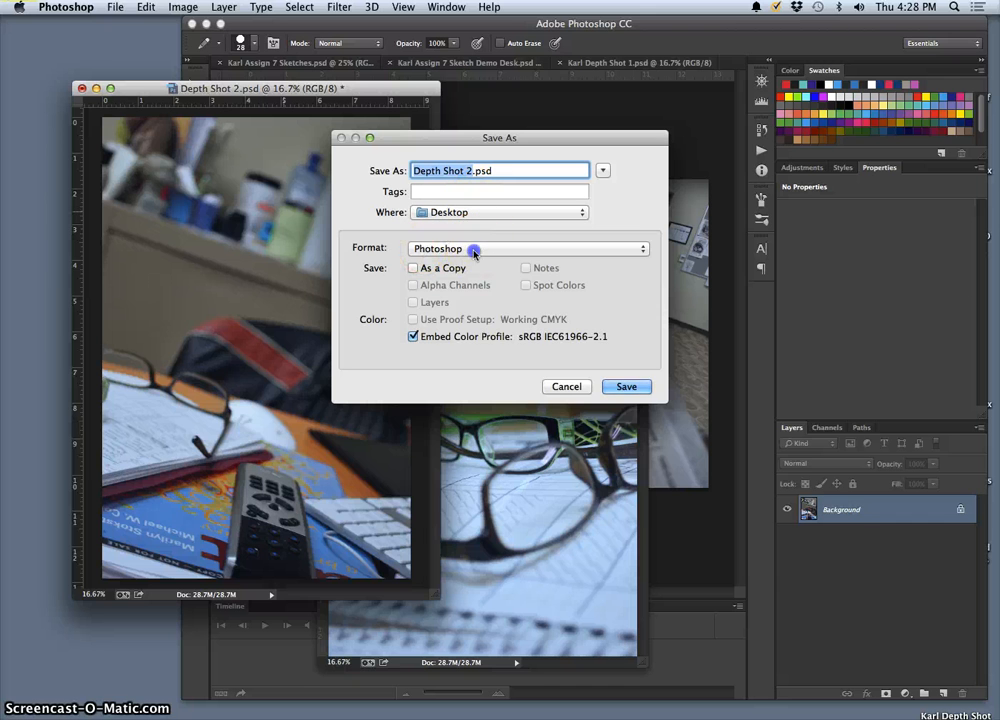
left_click(473, 251)
left_click(489, 549)
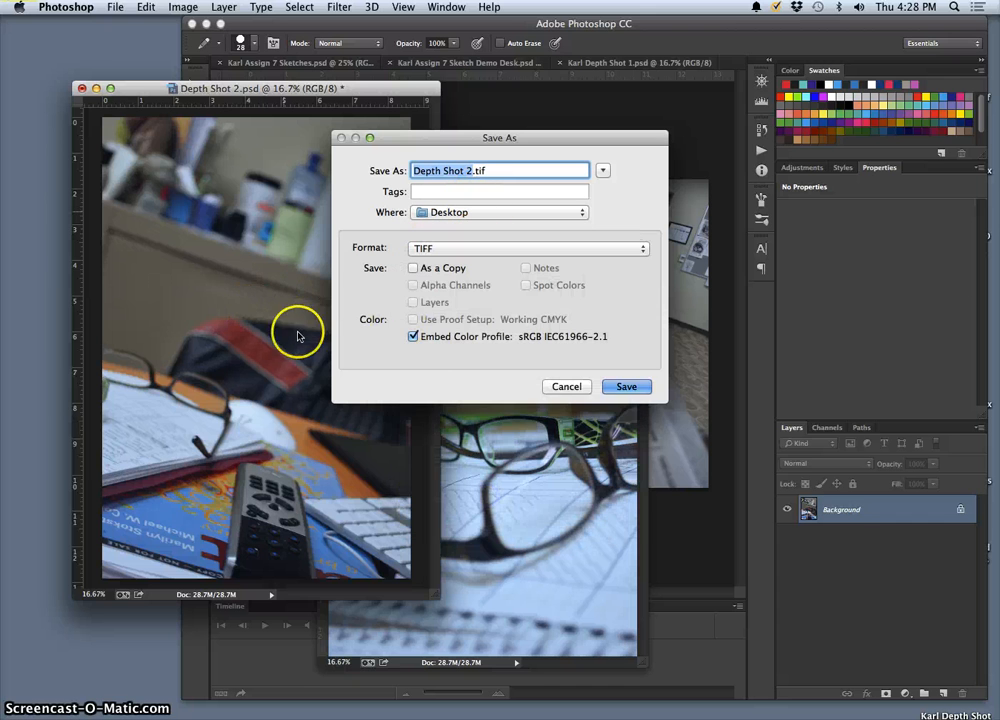
left_click(628, 387)
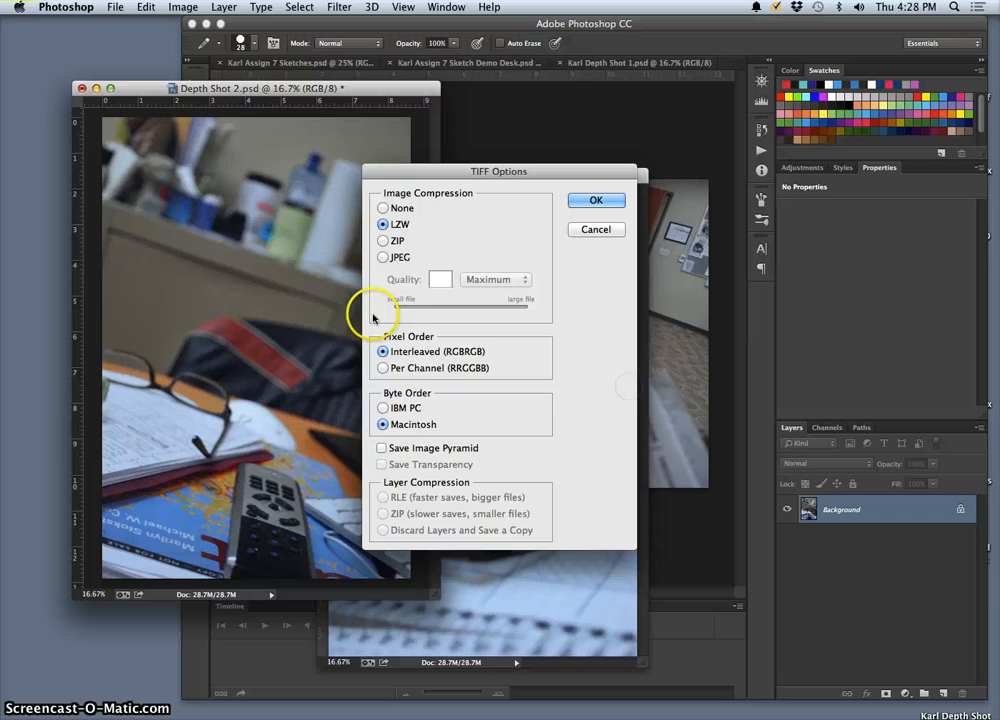
left_click(596, 200)
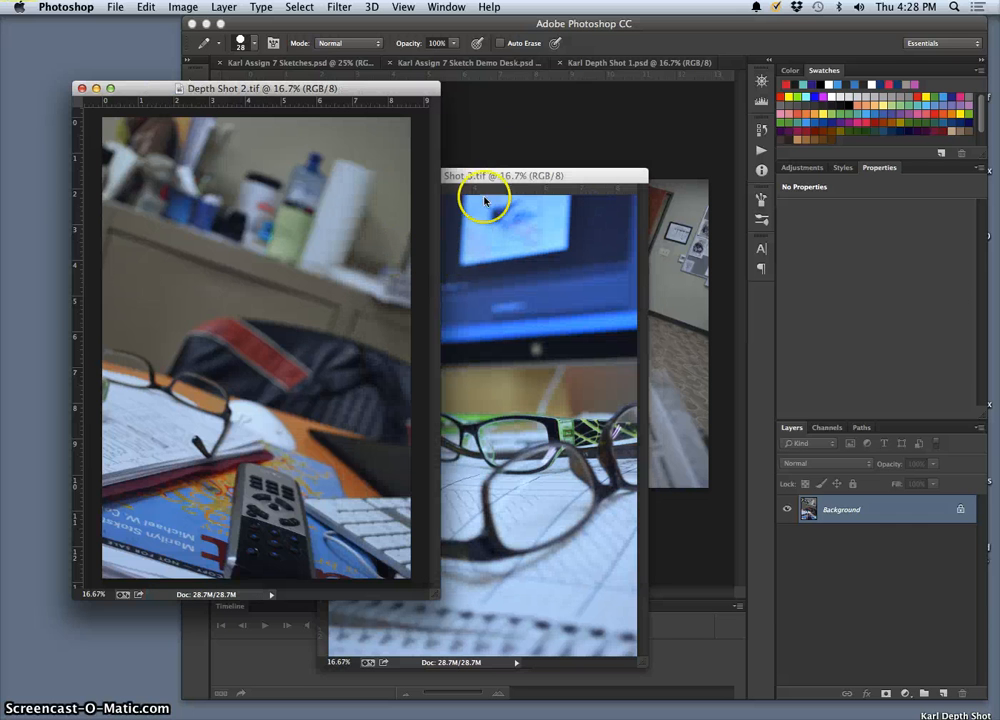
Step: Switch to Depth Shot 1 and flatten its adjustment layers into a single Background layer
left_click(660, 218)
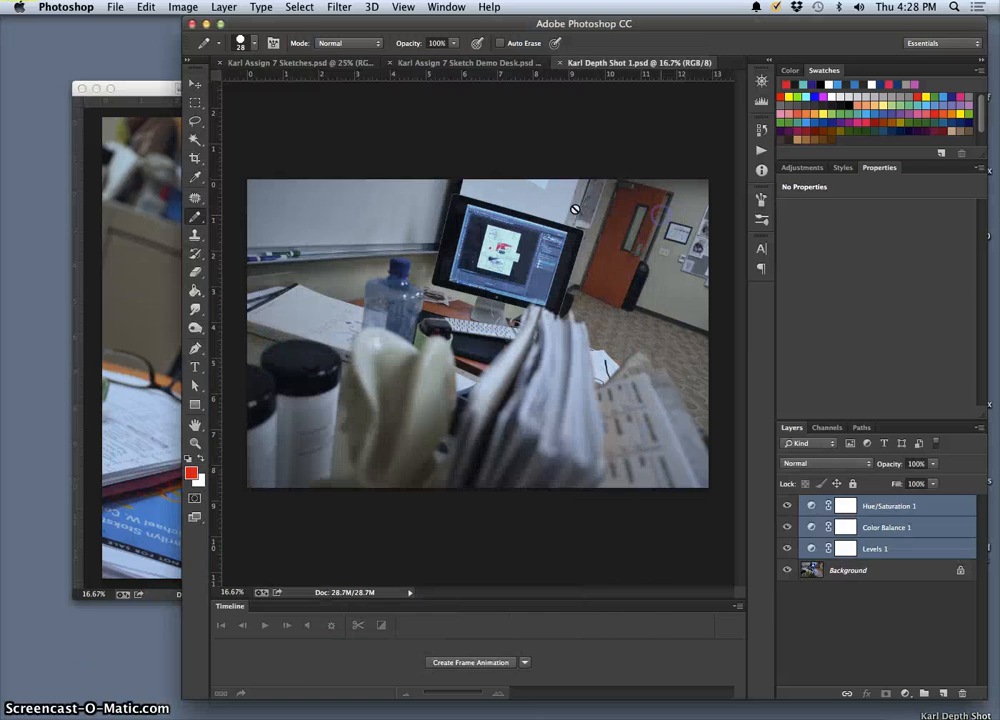
left_click(116, 8)
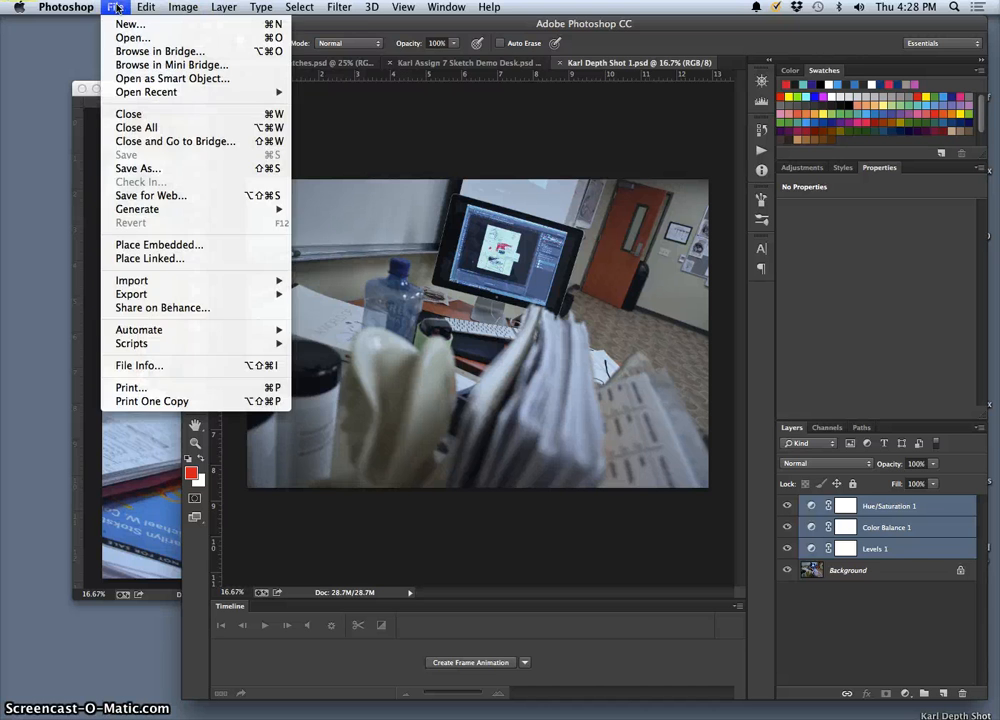
mouse_move(222, 8)
left_click(300, 512)
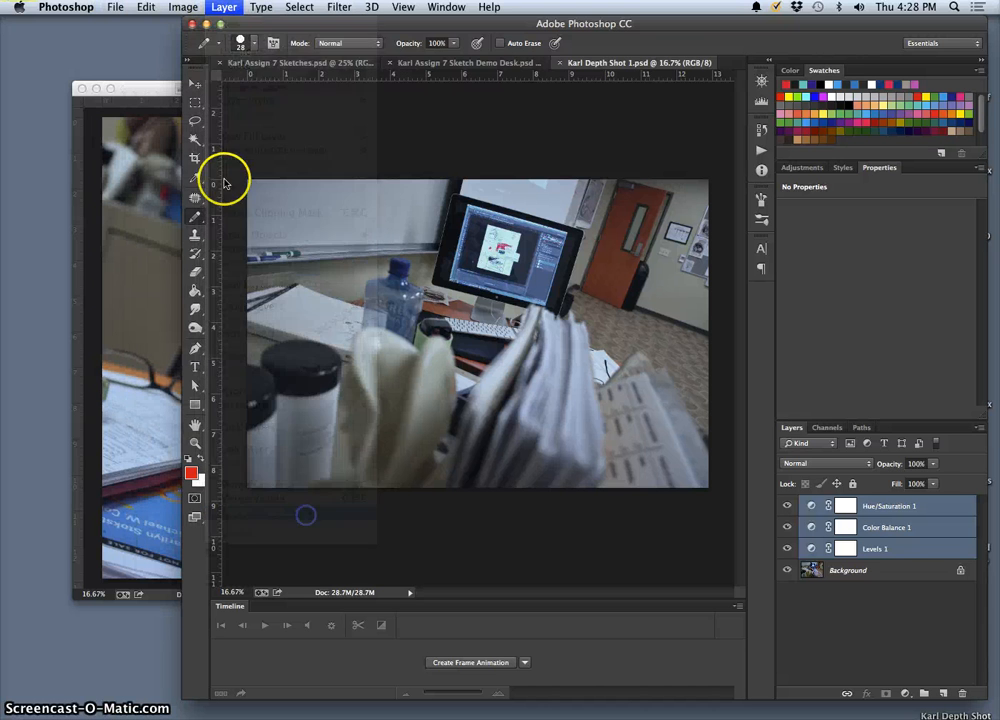
Step: Save the flattened Depth Shot 1 to the Desktop in TIFF format
left_click(118, 8)
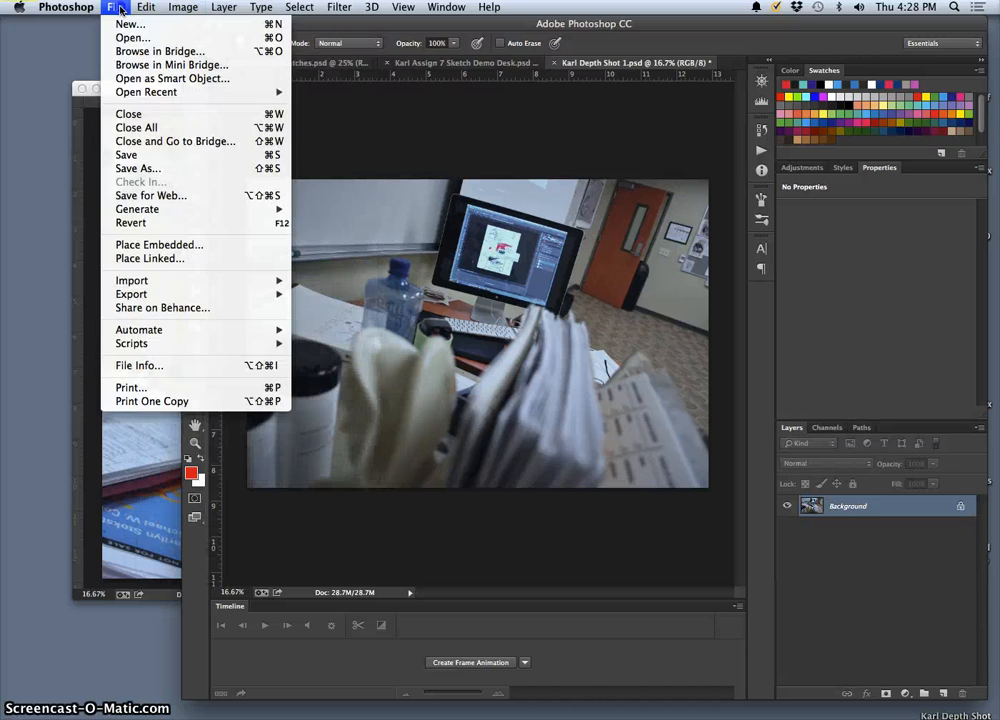
left_click(140, 168)
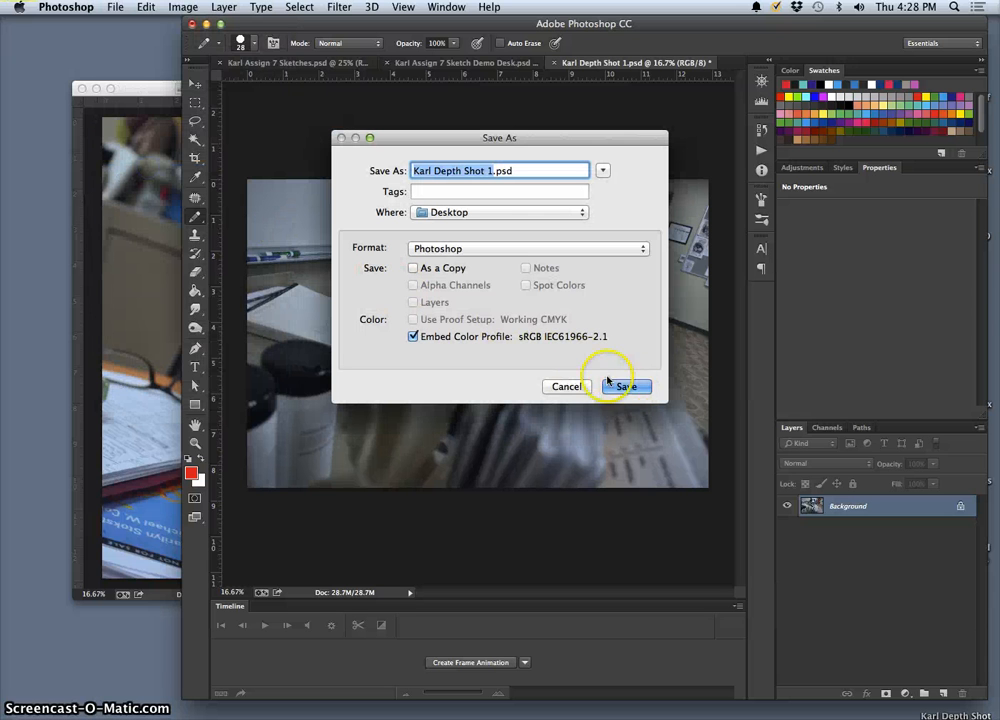
left_click(536, 249)
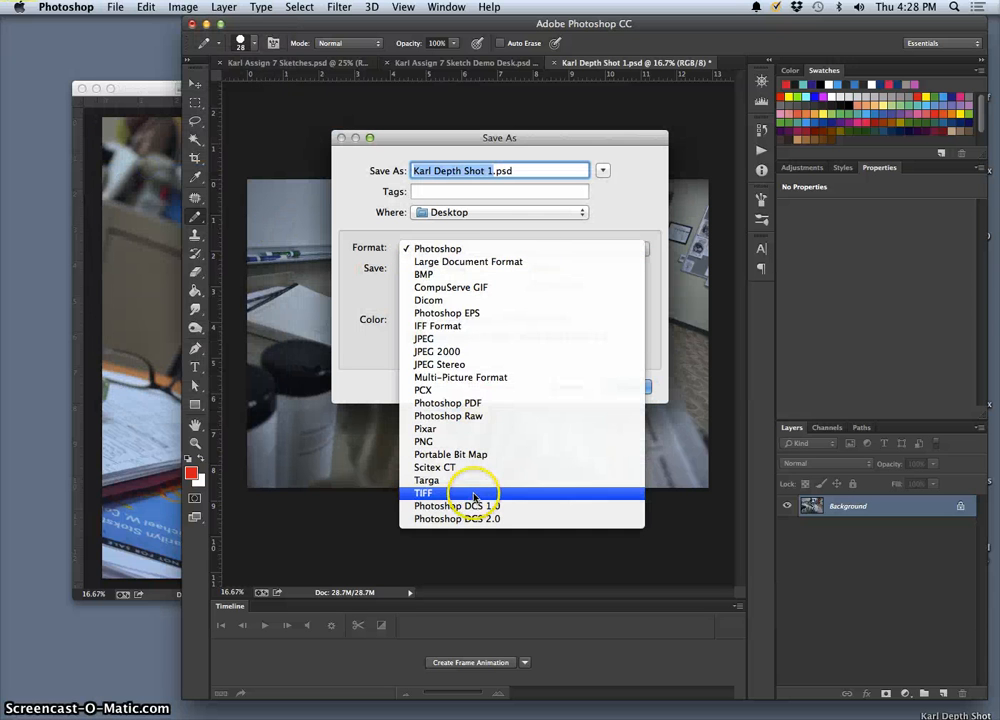